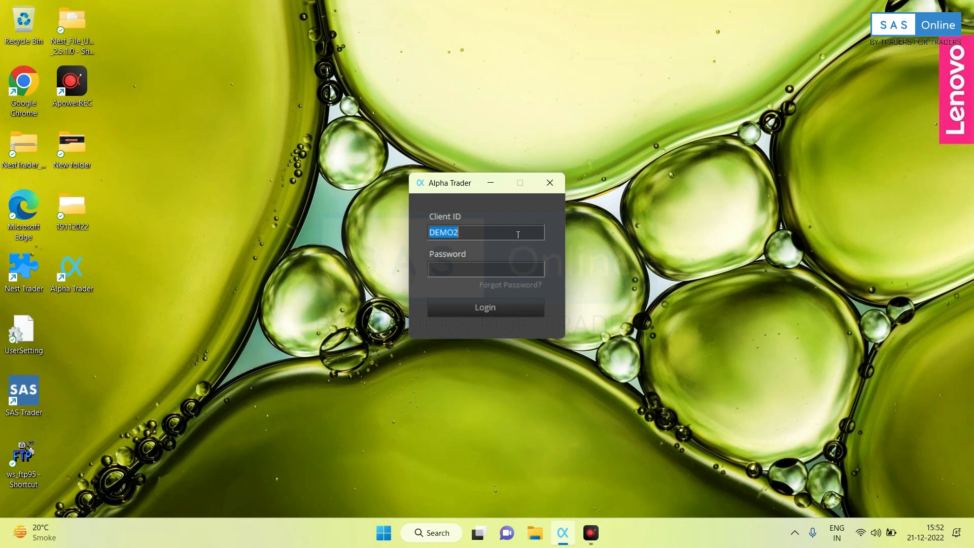
Enter the demo client ID and account password and submit the login form.
{"action": "type", "text": "D"}
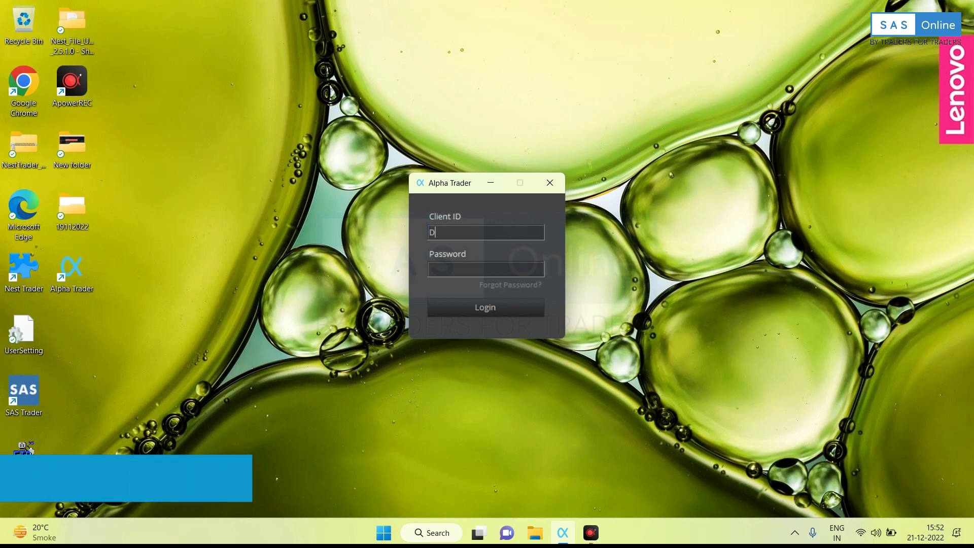
{"action": "type", "text": "EMO2"}
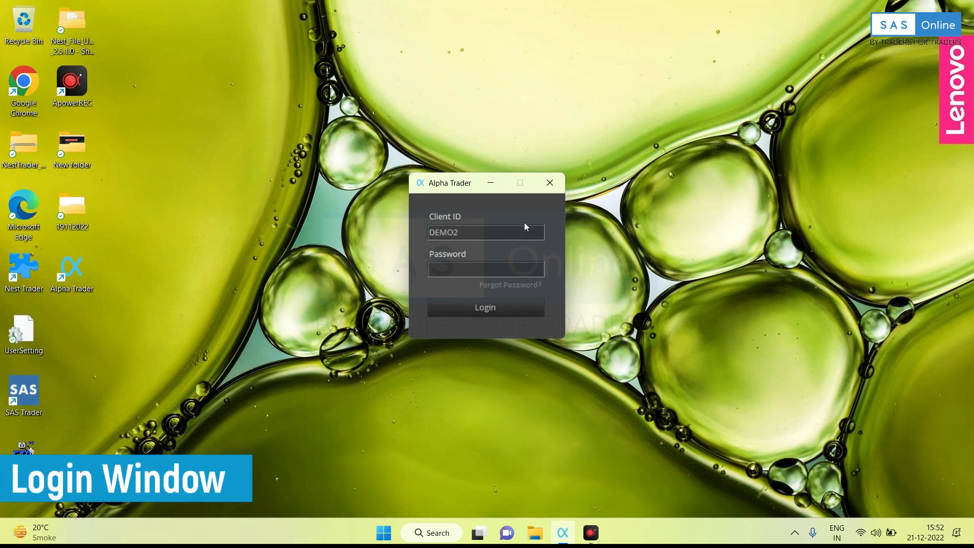
{"action": "key", "text": "Tab"}
{"action": "type", "text": "********"}
{"action": "left_click", "coordinate": [505, 310]}
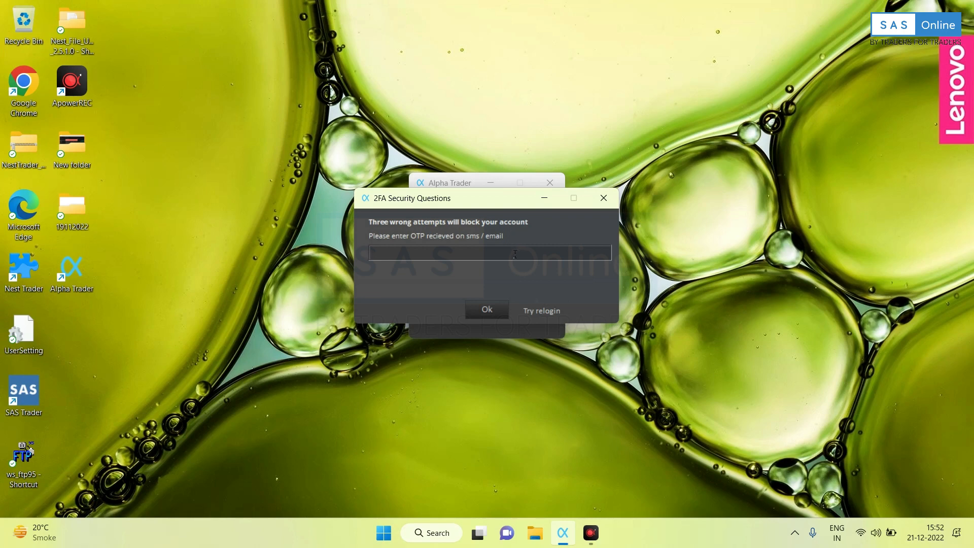
Enter the one-time password received by SMS or email in the 2FA dialog and confirm.
{"action": "type", "text": "****"}
{"action": "left_click", "coordinate": [492, 311]}
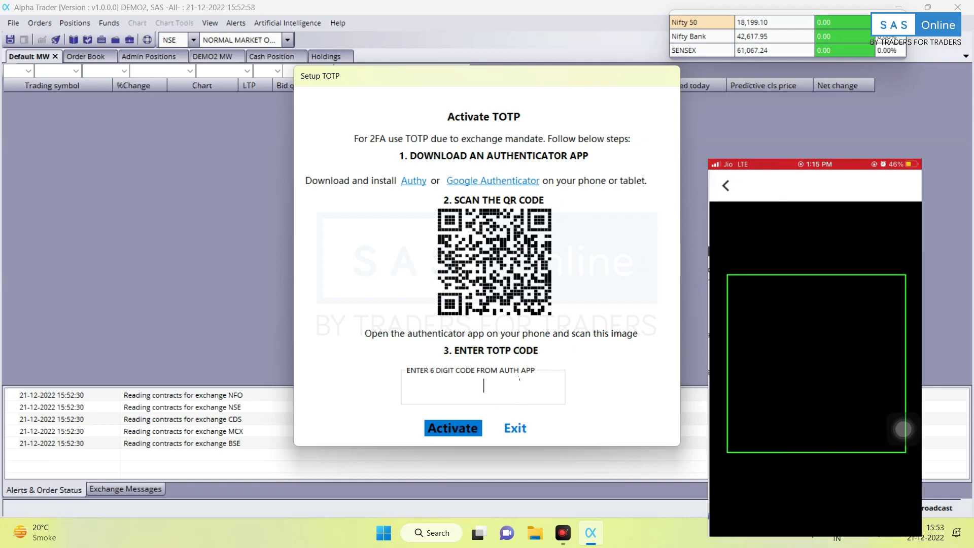
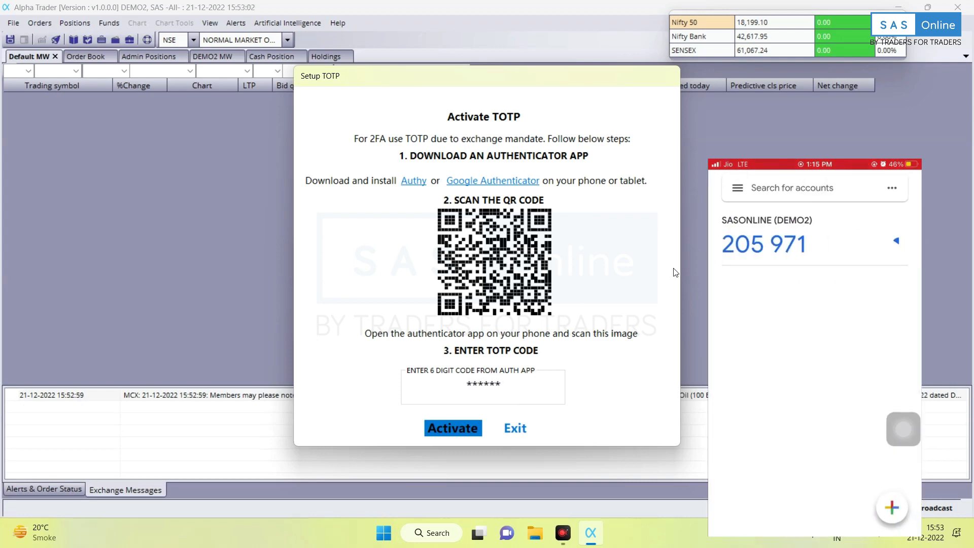
Activate TOTP with the 6-digit authenticator code and acknowledge the success message.
{"action": "left_click", "coordinate": [453, 429]}
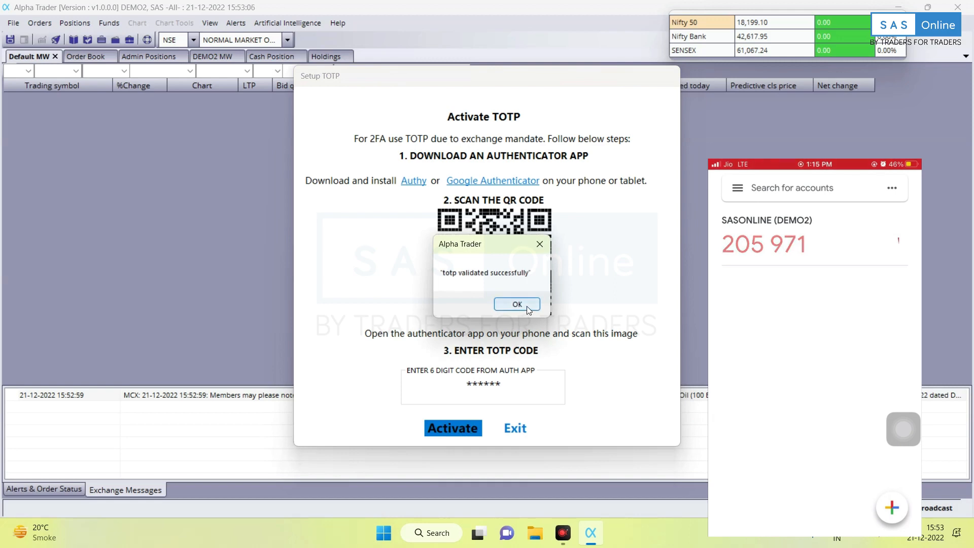
{"action": "left_click", "coordinate": [527, 306]}
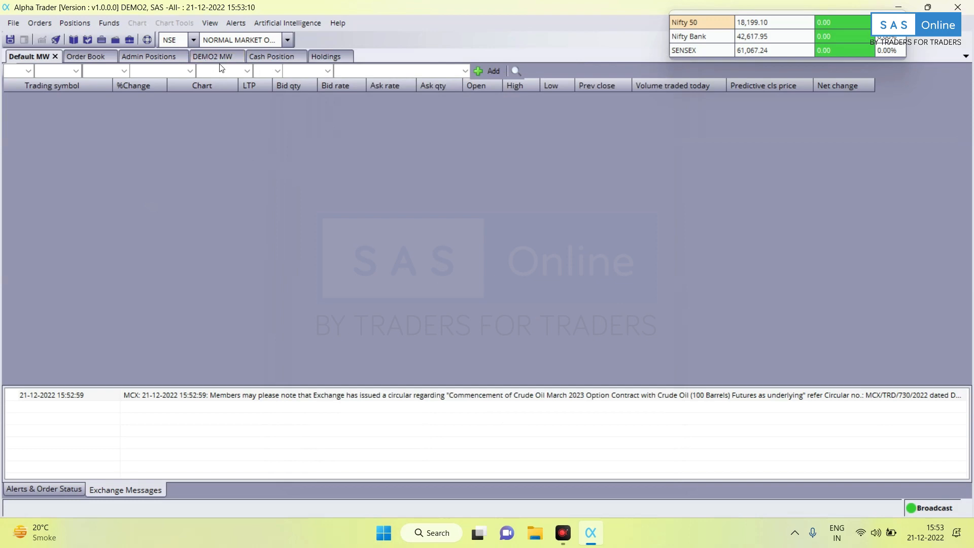
Close the account MW, Cash Position, Holdings, Order Book and Admin Positions tabs.
{"action": "left_click", "coordinate": [236, 57]}
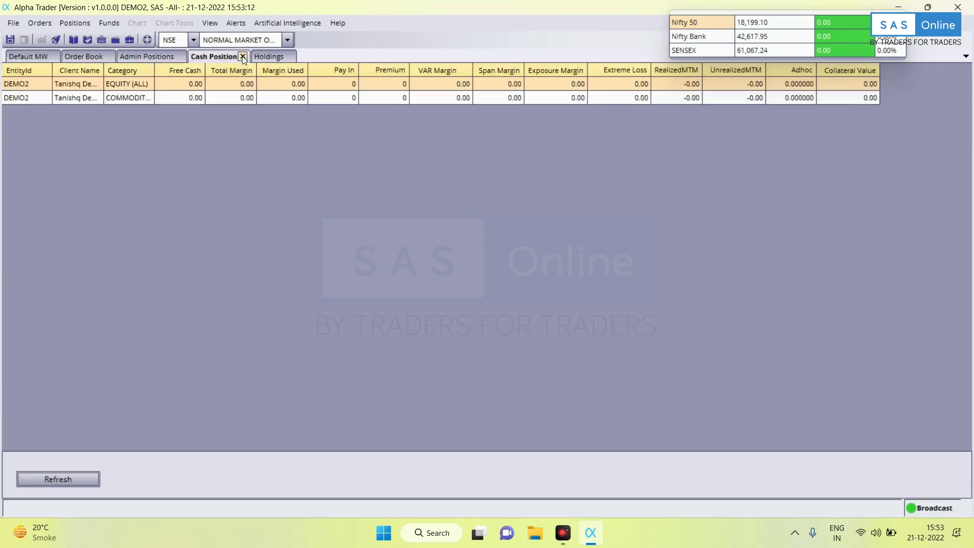
{"action": "left_click", "coordinate": [243, 57]}
{"action": "left_click", "coordinate": [226, 57]}
{"action": "left_click", "coordinate": [110, 56]}
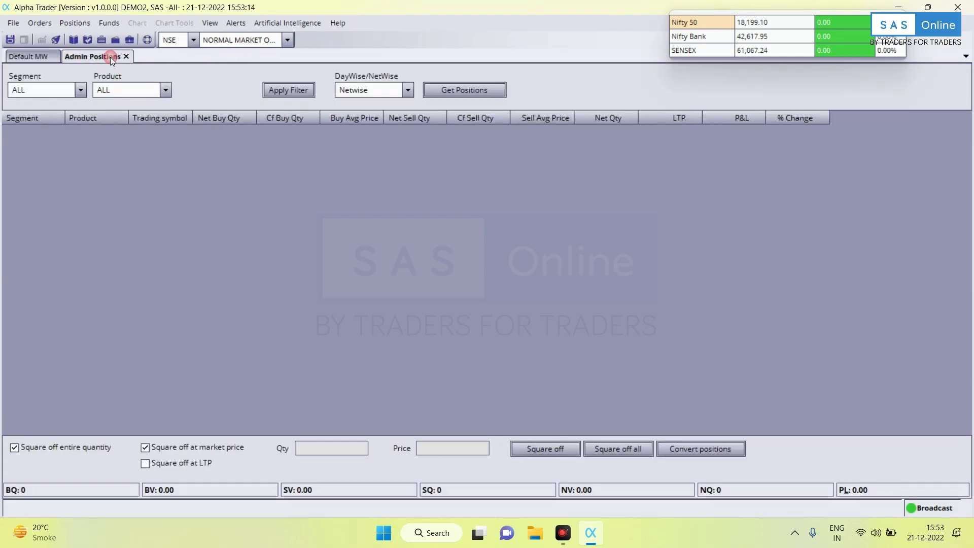
{"action": "left_click", "coordinate": [122, 57]}
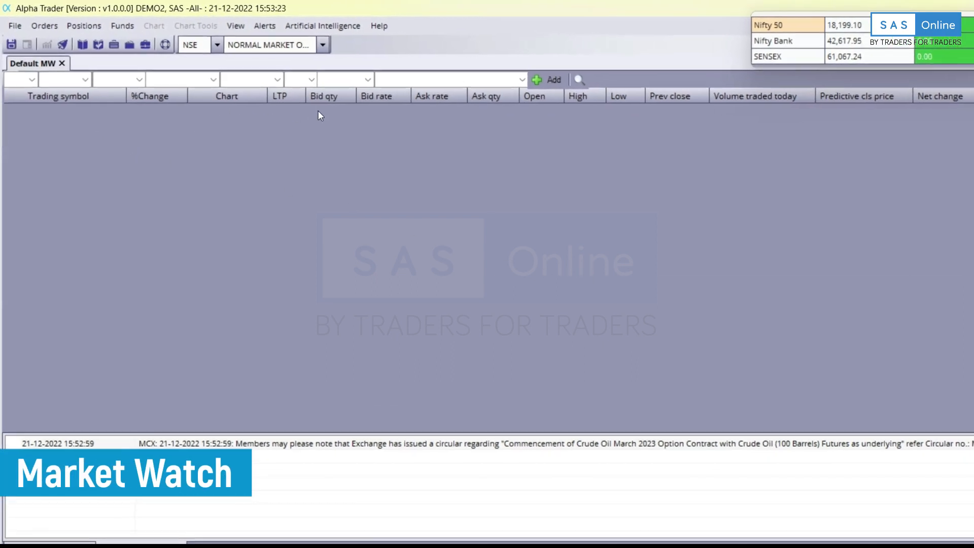
Create a market watch named DEMO from the File menu and open it.
{"action": "left_click", "coordinate": [12, 25]}
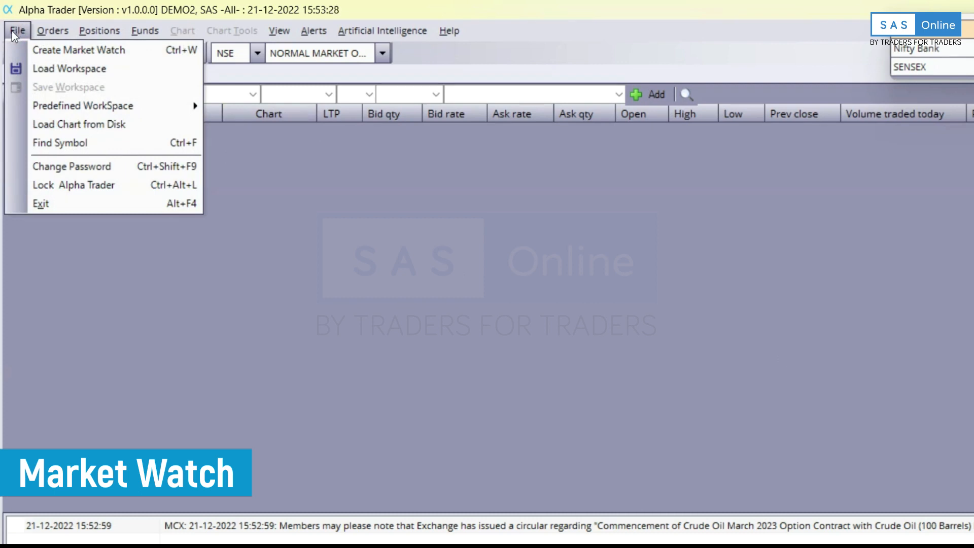
{"action": "left_click", "coordinate": [31, 52]}
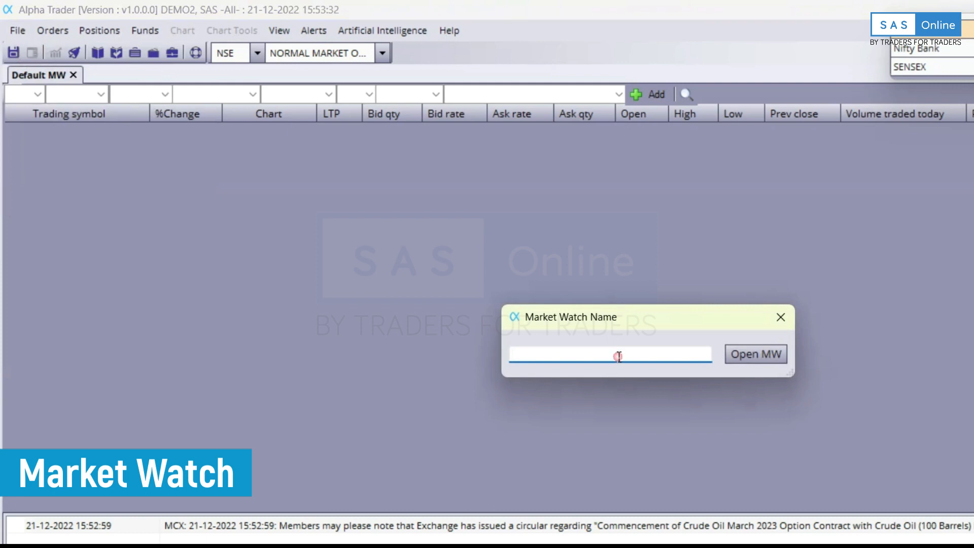
{"action": "type", "text": "demo"}
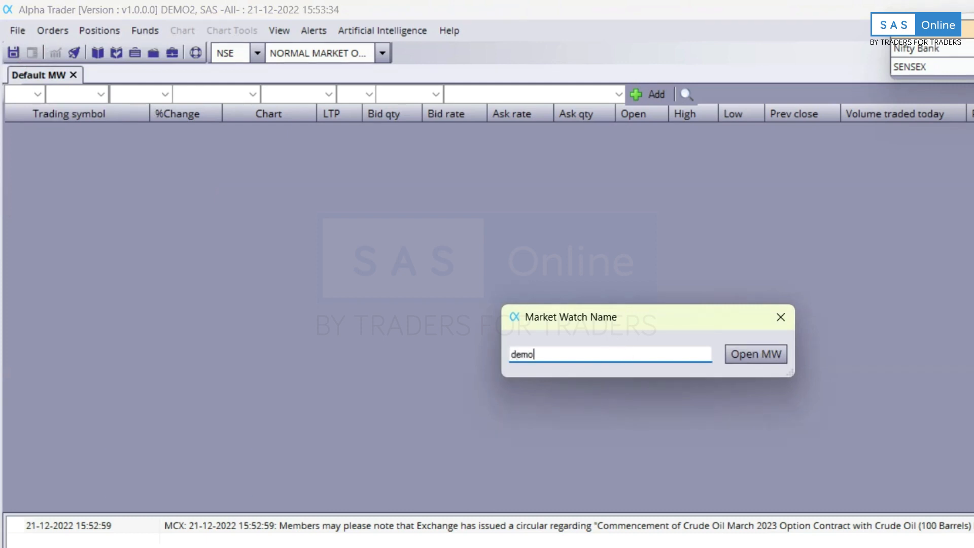
{"action": "key", "text": "BackSpace"}
{"action": "key", "text": "BackSpace"}
{"action": "key", "text": "BackSpace"}
{"action": "type", "text": "DEMO"}
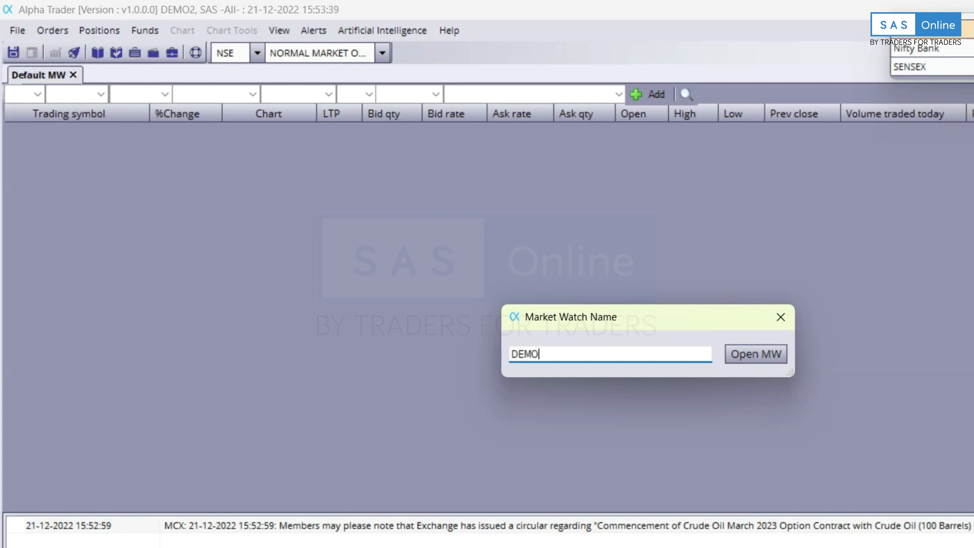
{"action": "left_click", "coordinate": [777, 354]}
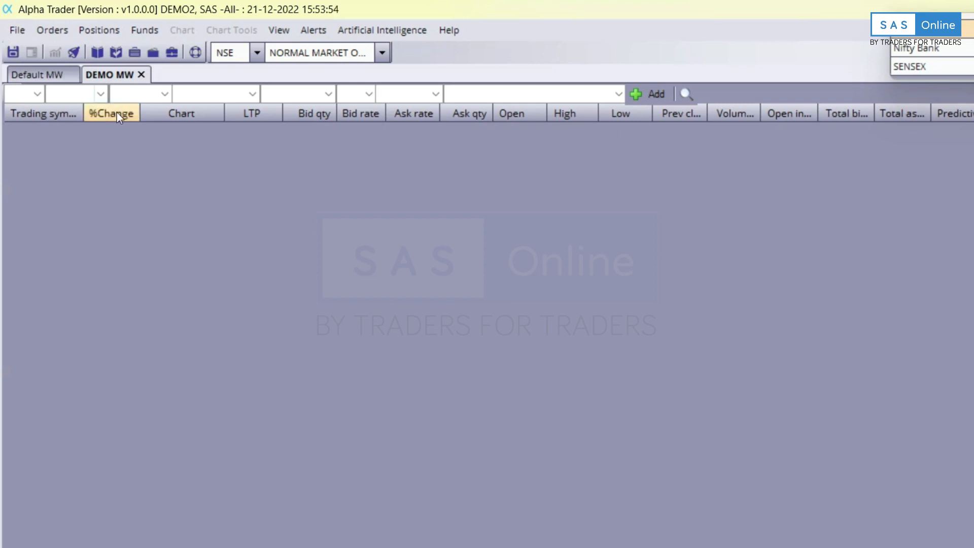
In DEMO MW, add the NSE equity TATASTEEL-EQ to the watchlist.
{"action": "left_click", "coordinate": [40, 74]}
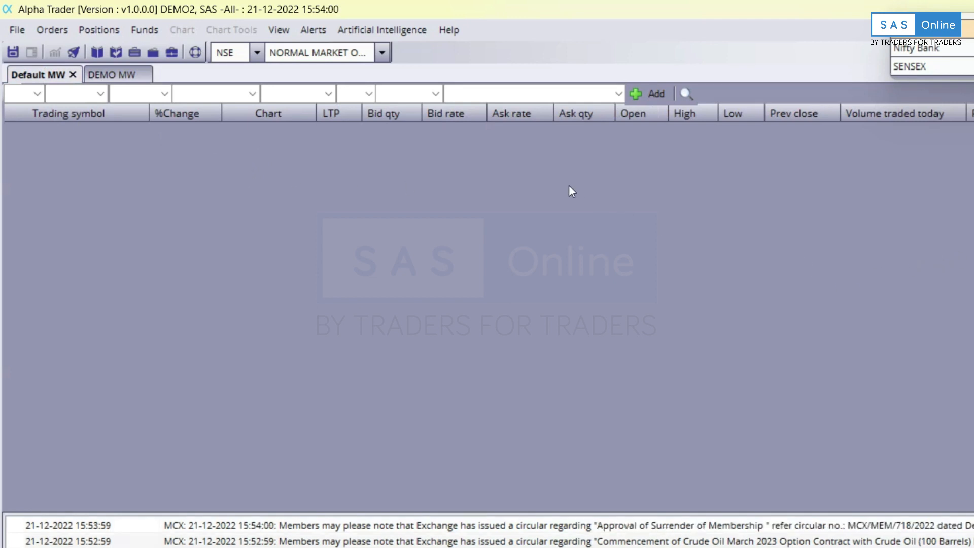
{"action": "left_click", "coordinate": [94, 77]}
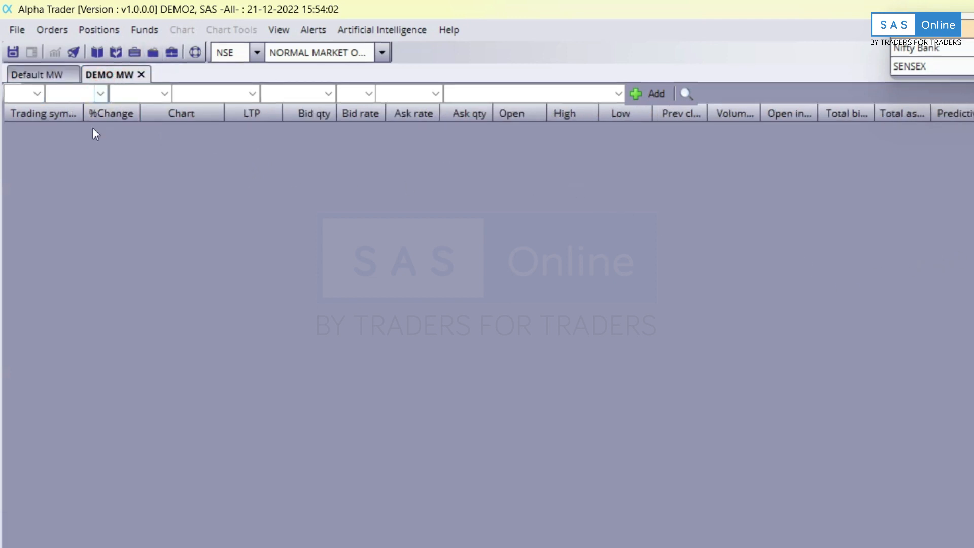
{"action": "left_click", "coordinate": [35, 94]}
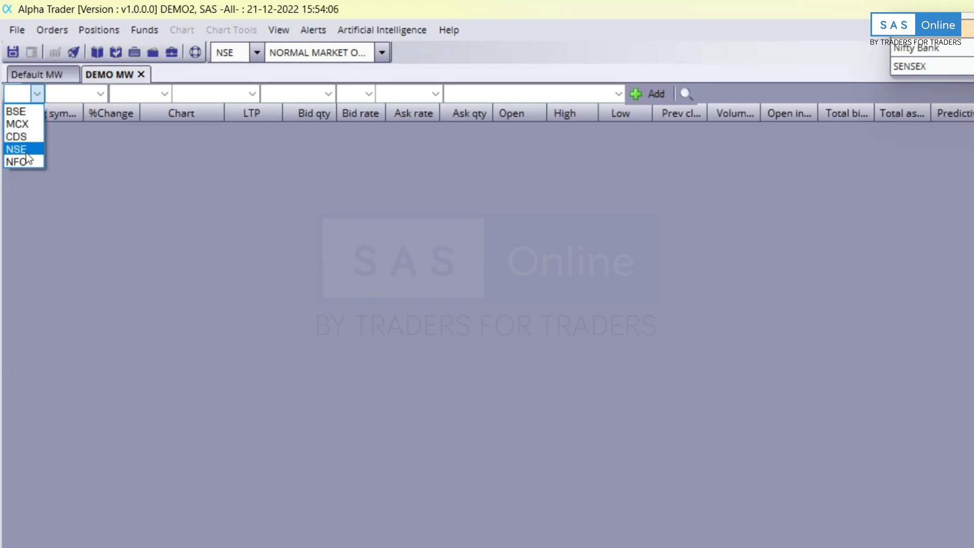
{"action": "left_click", "coordinate": [25, 148]}
{"action": "left_click", "coordinate": [213, 94]}
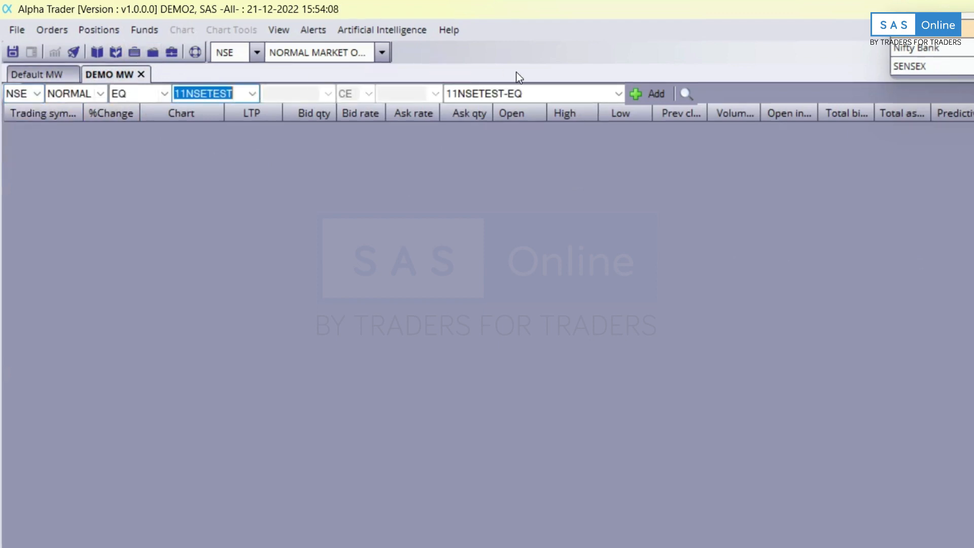
{"action": "type", "text": "TATA"}
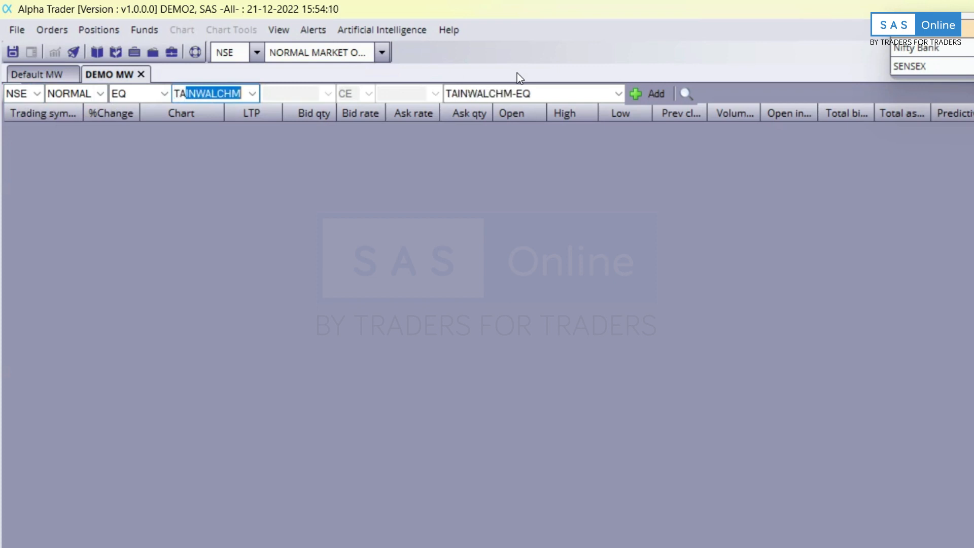
{"action": "type", "text": "STEEL"}
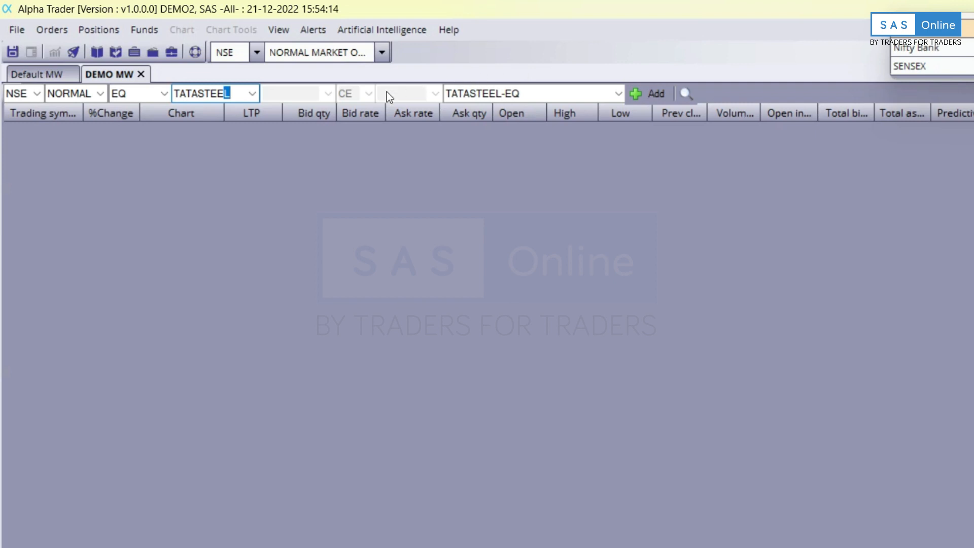
{"action": "left_click", "coordinate": [655, 94]}
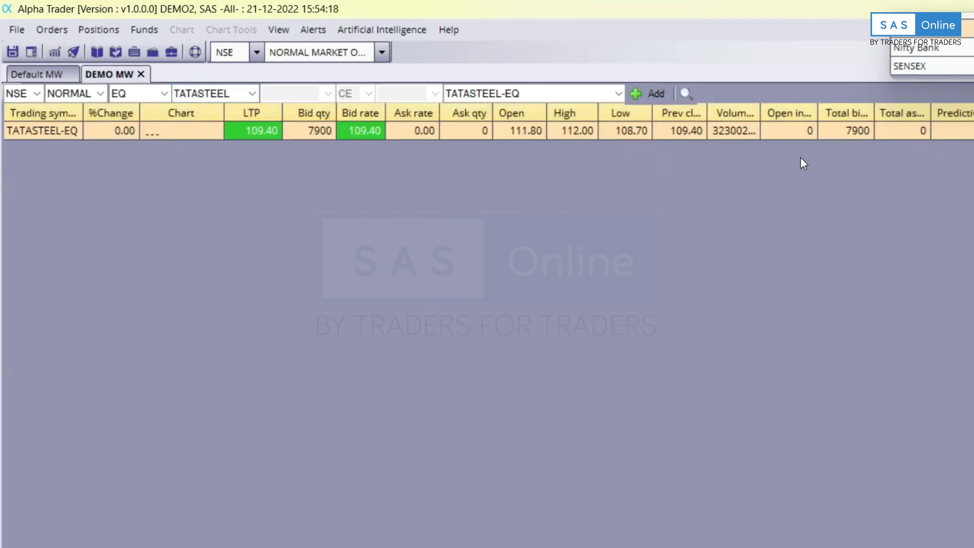
Add the BSE-listed TATASTEEL scrip to the DEMO watchlist.
{"action": "left_click", "coordinate": [37, 93]}
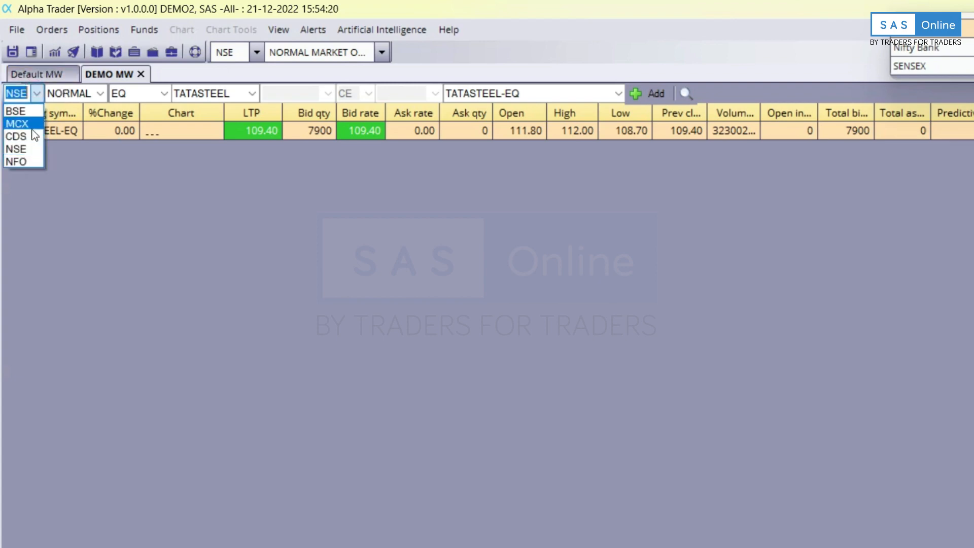
{"action": "left_click", "coordinate": [23, 124]}
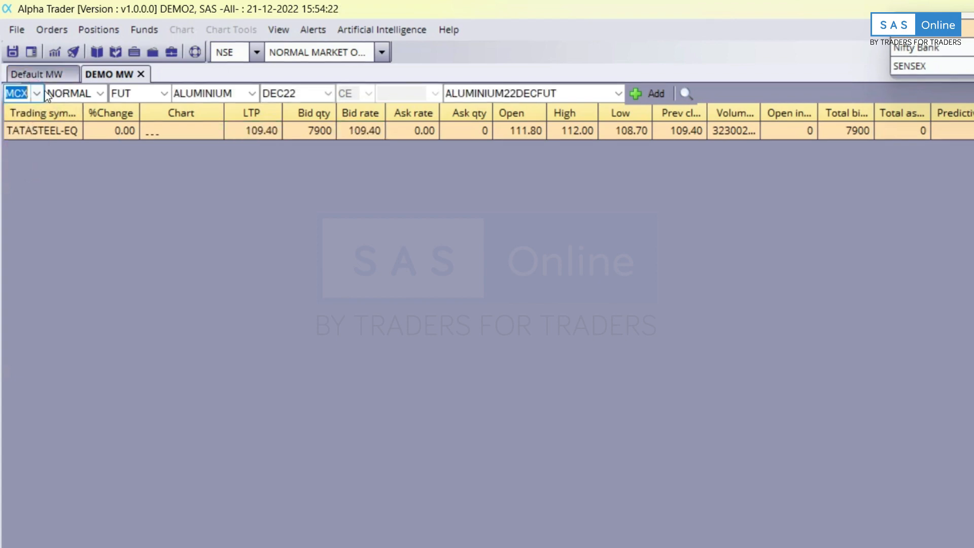
{"action": "left_click", "coordinate": [37, 94]}
{"action": "left_click", "coordinate": [35, 111]}
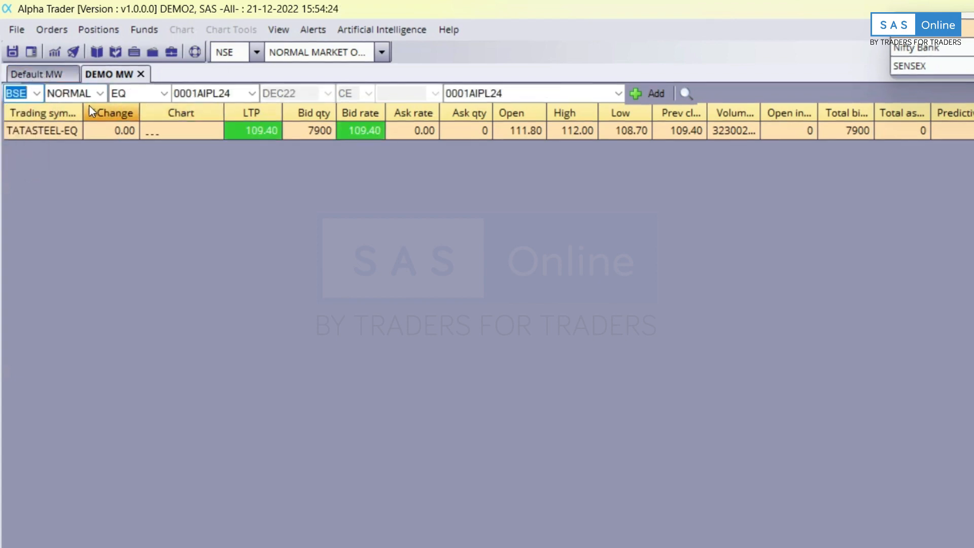
{"action": "left_click", "coordinate": [209, 92]}
{"action": "type", "text": "TATASTEE"}
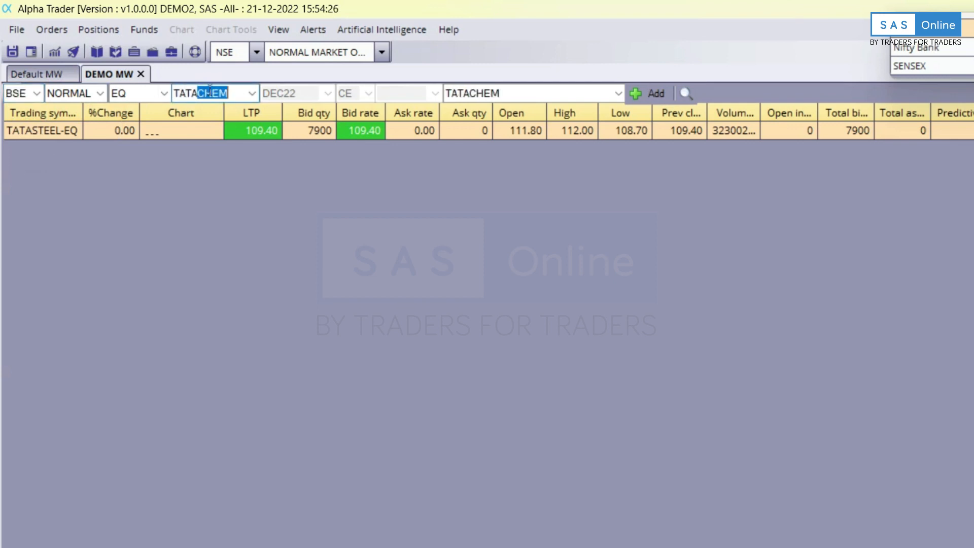
{"action": "type", "text": "L"}
{"action": "left_click", "coordinate": [650, 95]}
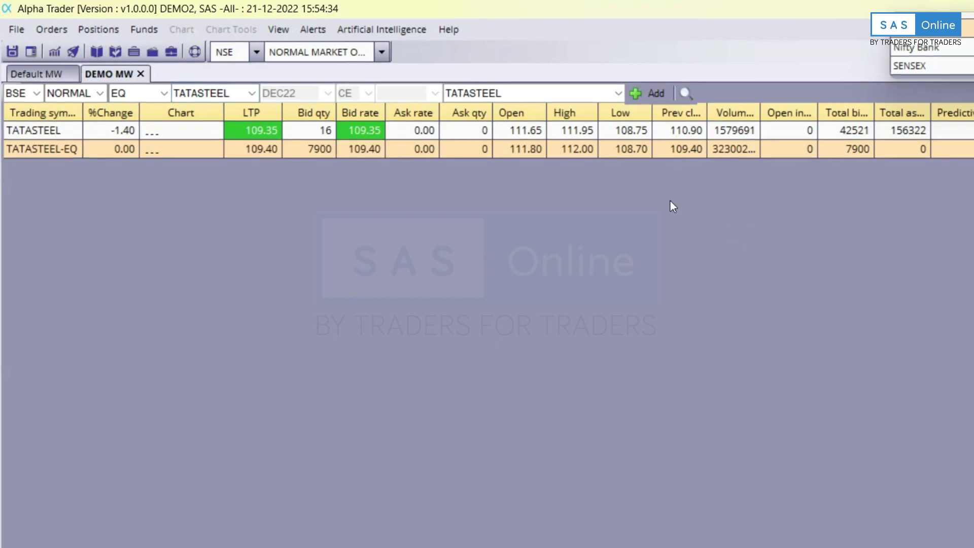
Add the NFO NIFTY futures contract with JAN23 expiry (NIFTY23JANFUT) to the watchlist.
{"action": "left_click", "coordinate": [37, 94]}
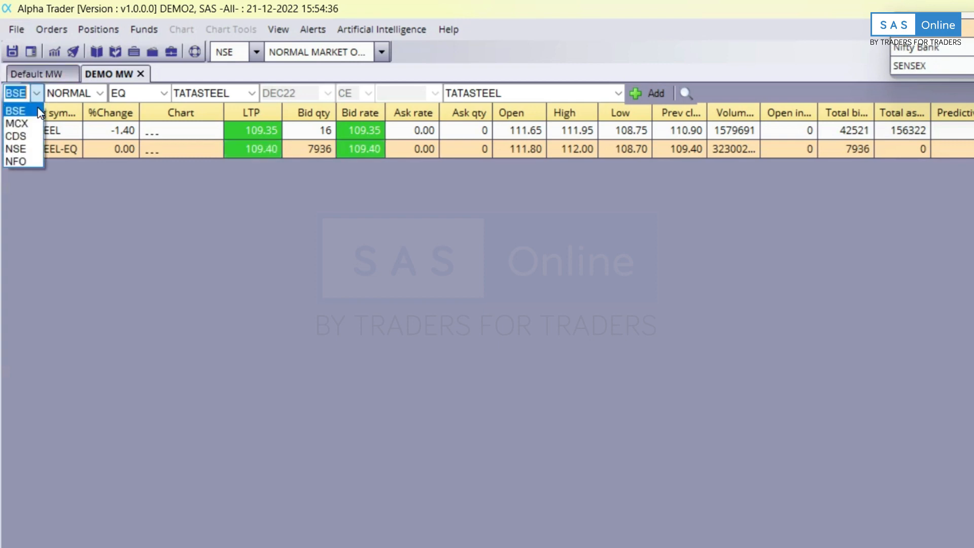
{"action": "left_click", "coordinate": [28, 163]}
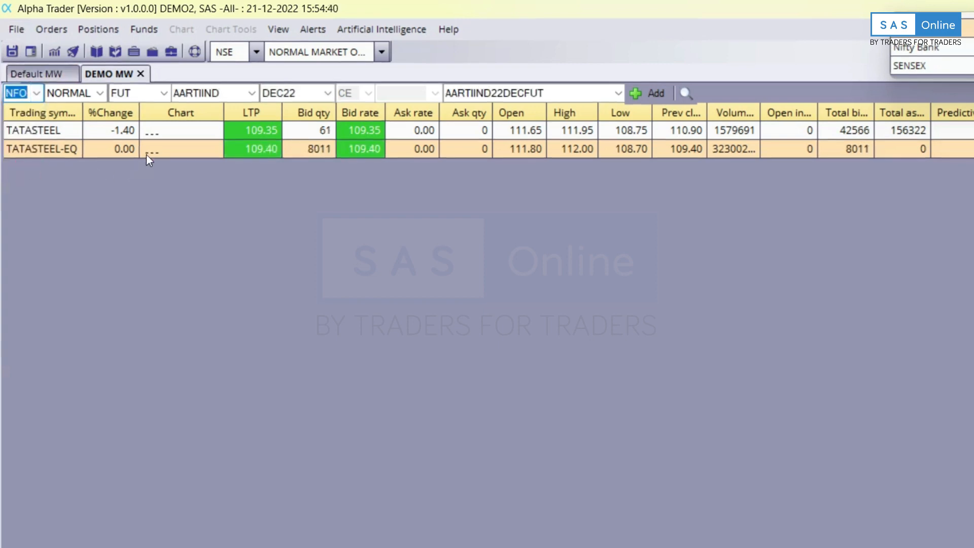
{"action": "left_click", "coordinate": [159, 97]}
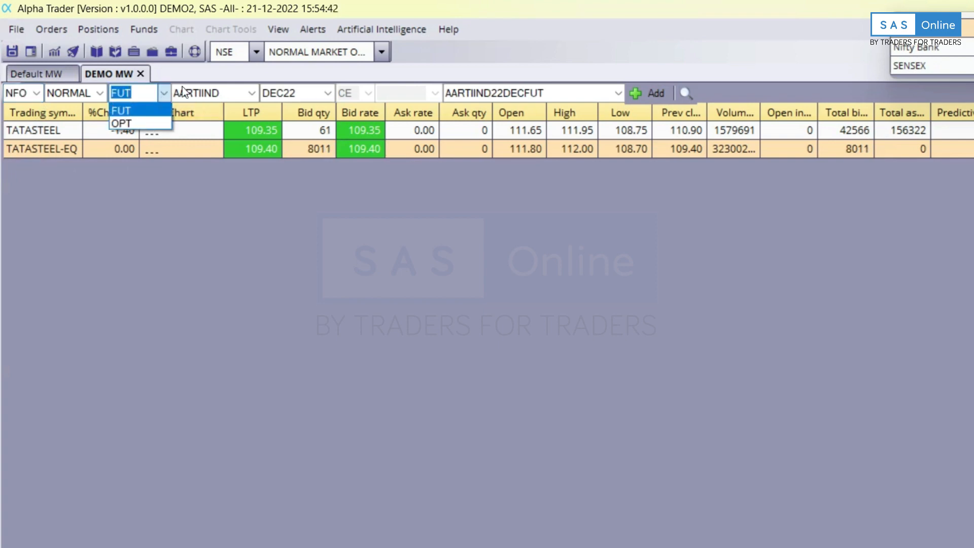
{"action": "left_click", "coordinate": [144, 113]}
{"action": "left_click", "coordinate": [235, 97]}
{"action": "type", "text": "NIFTY"}
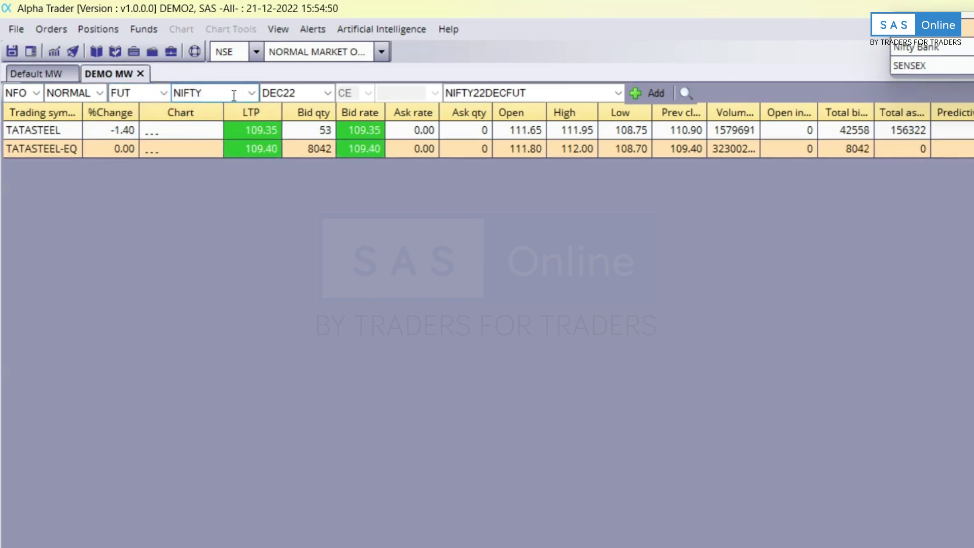
{"action": "left_click", "coordinate": [327, 93]}
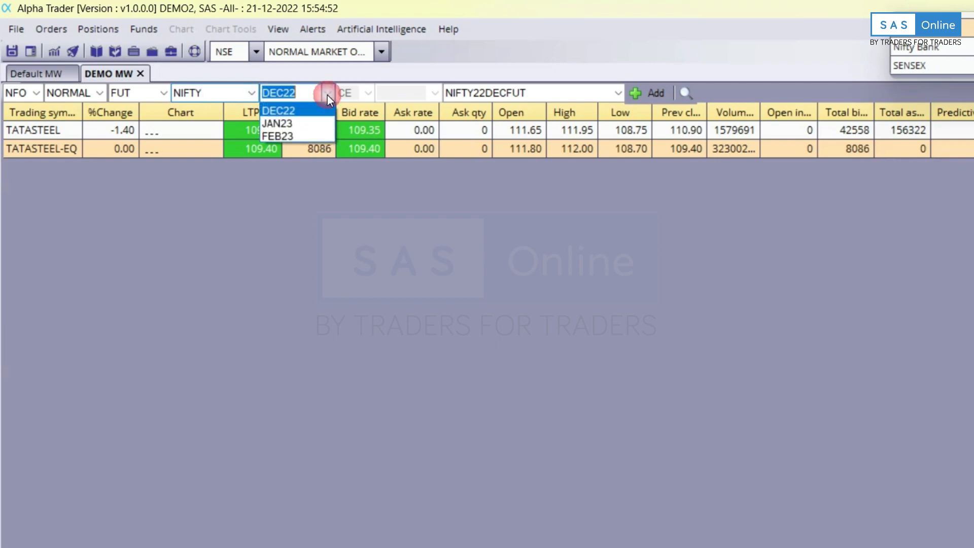
{"action": "left_click", "coordinate": [323, 122]}
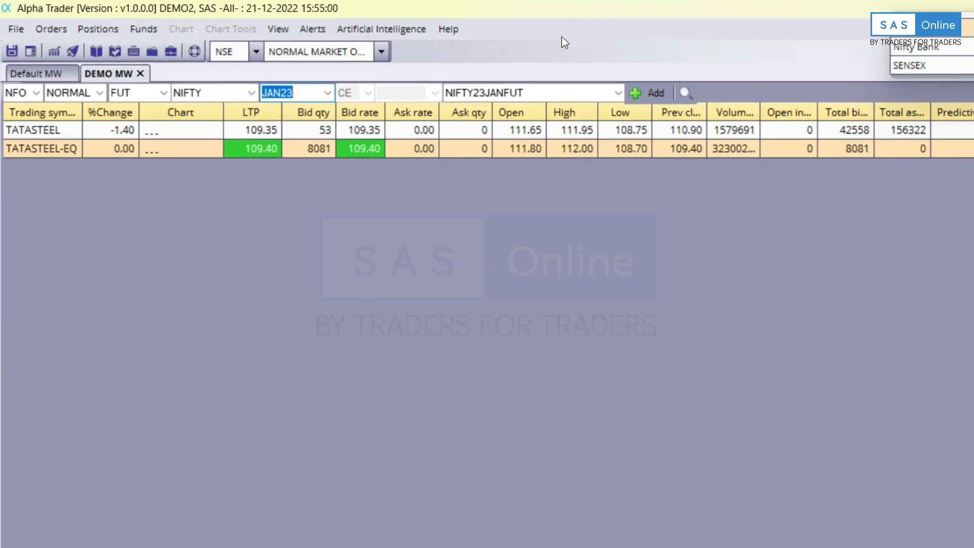
{"action": "left_click", "coordinate": [650, 96]}
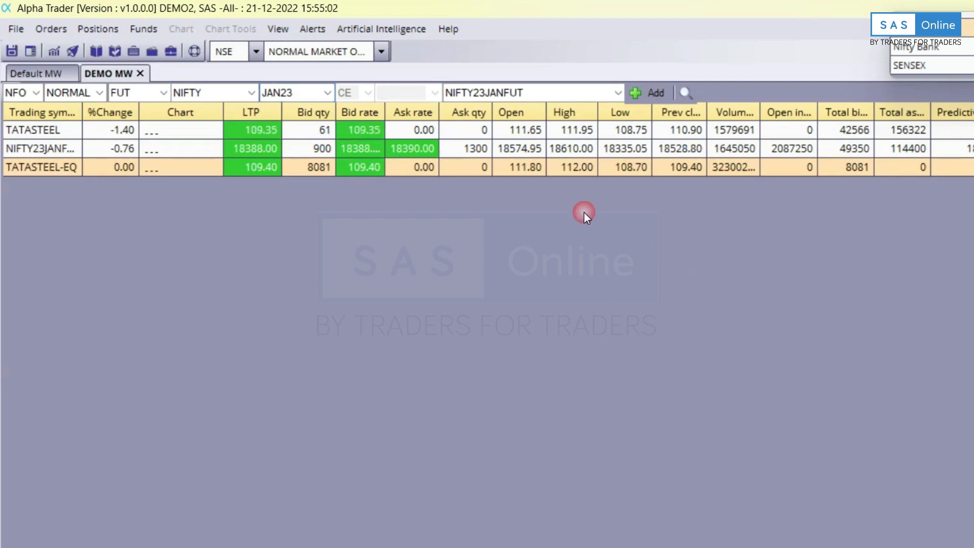
Add the NIFTY DEC22 18500 put option (NIFTY22DEC18500PE) to the watchlist.
{"action": "left_click", "coordinate": [164, 95]}
{"action": "left_click", "coordinate": [148, 121]}
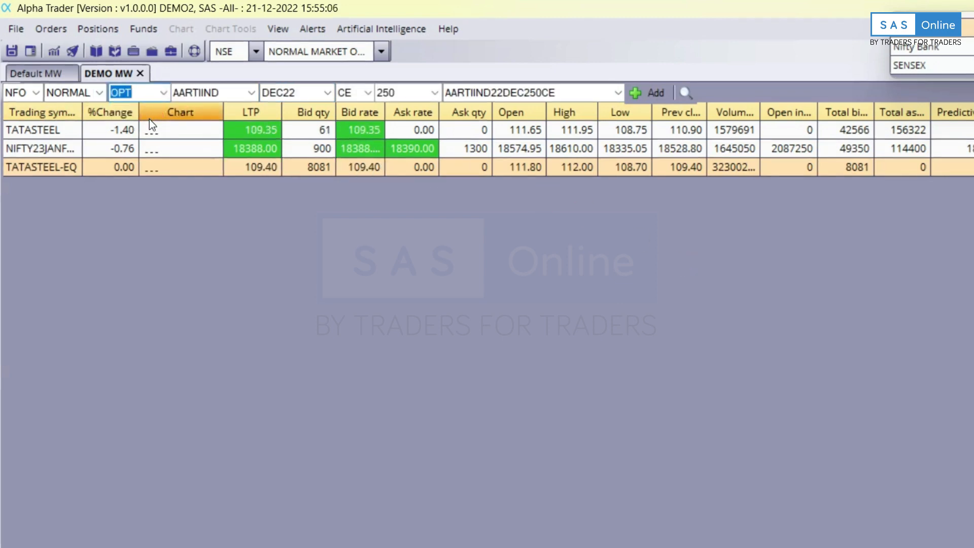
{"action": "key", "text": "Tab"}
{"action": "type", "text": "NIFTY"}
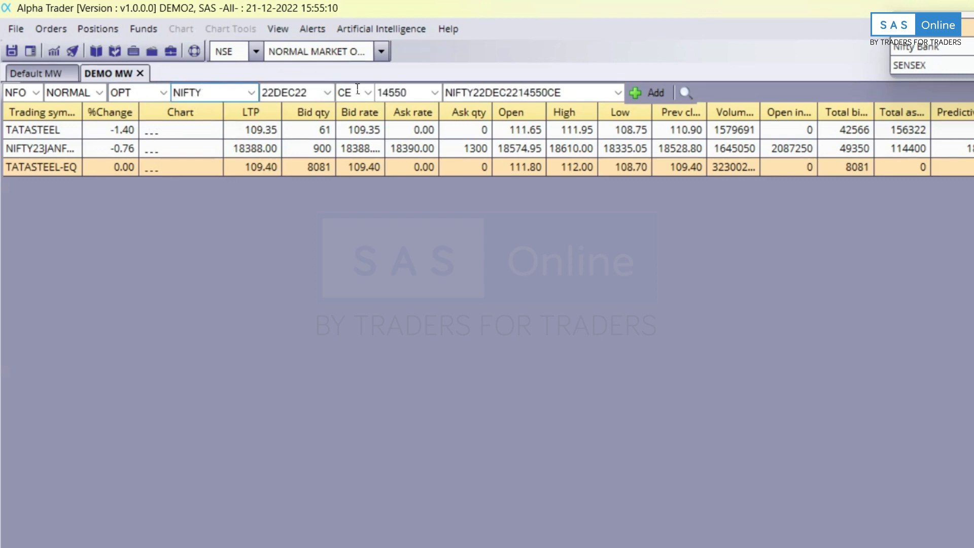
{"action": "left_click", "coordinate": [327, 93]}
{"action": "left_click", "coordinate": [322, 105]}
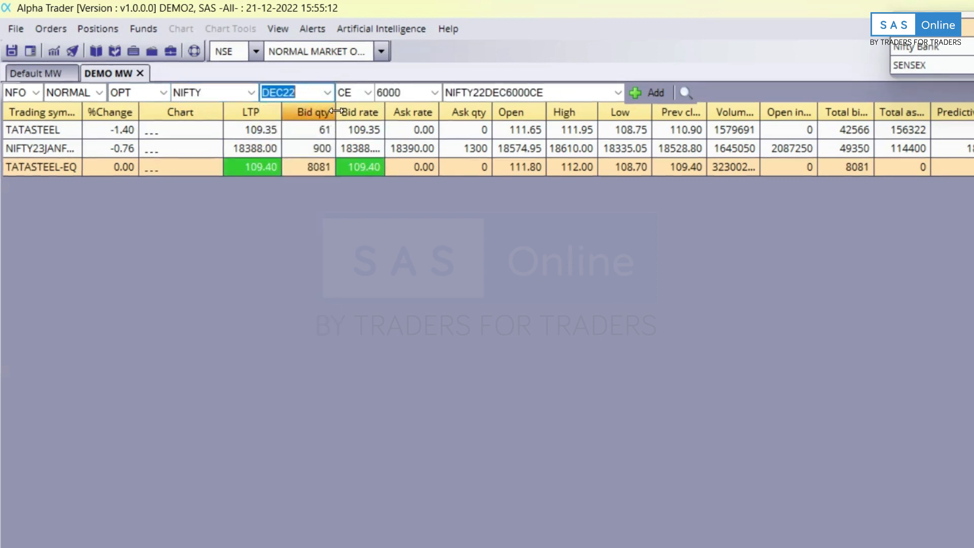
{"action": "left_click", "coordinate": [373, 96]}
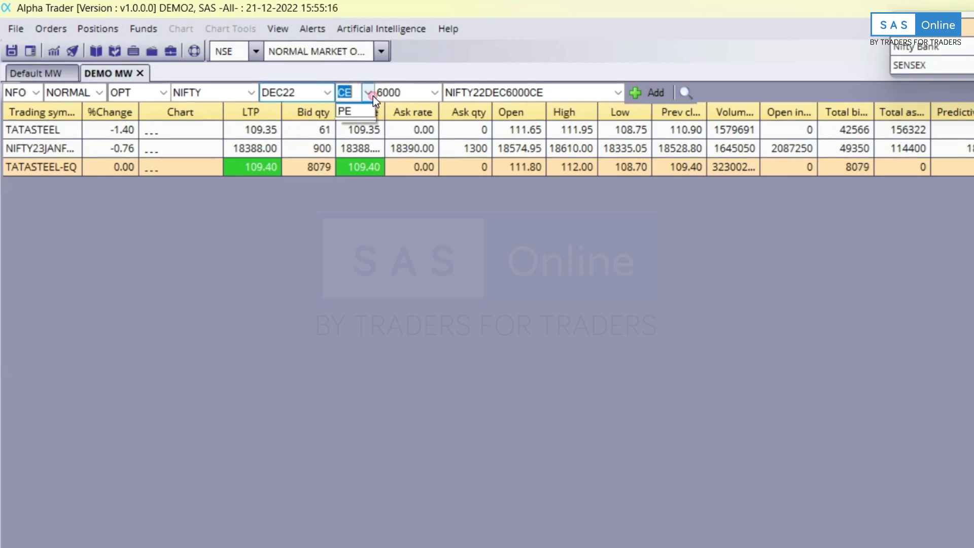
{"action": "left_click", "coordinate": [361, 122]}
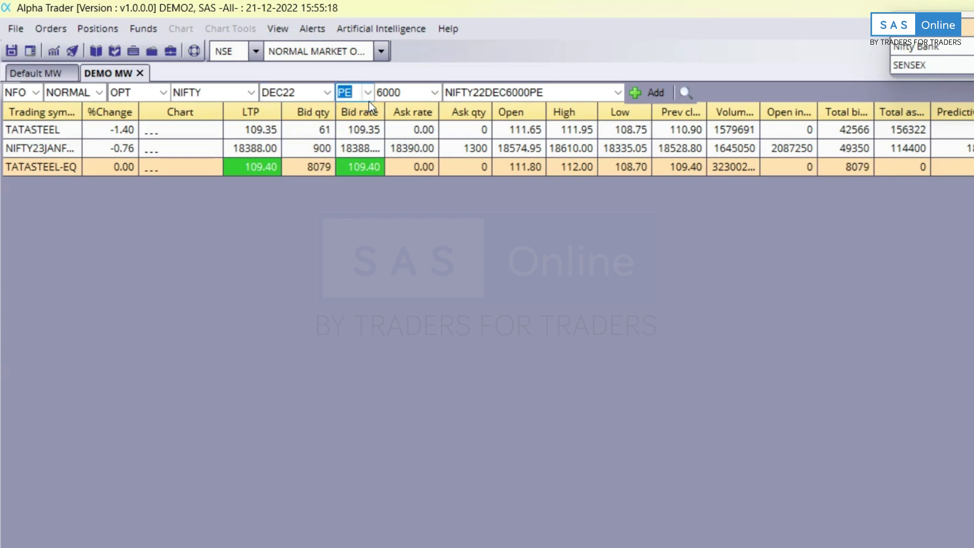
{"action": "key", "text": "Tab"}
{"action": "type", "text": "18500"}
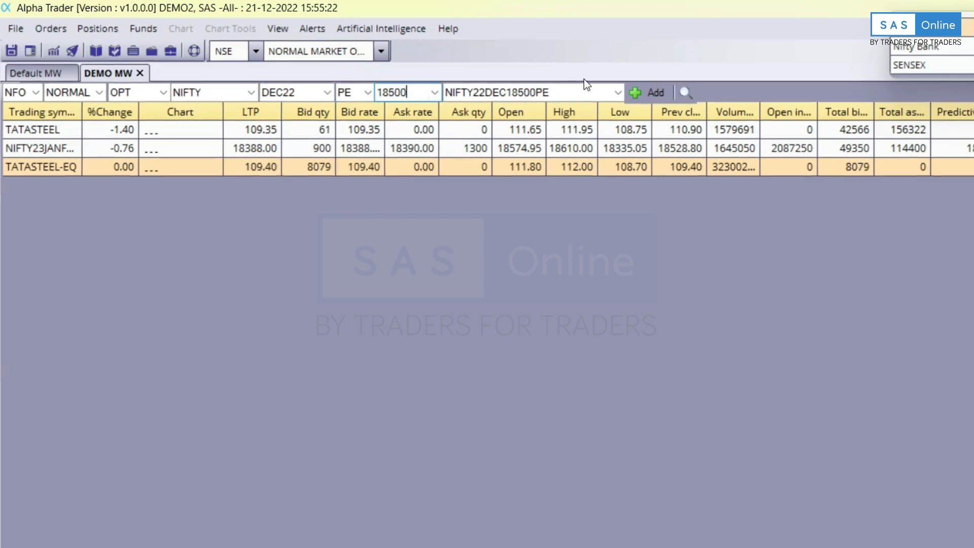
{"action": "left_click", "coordinate": [652, 92]}
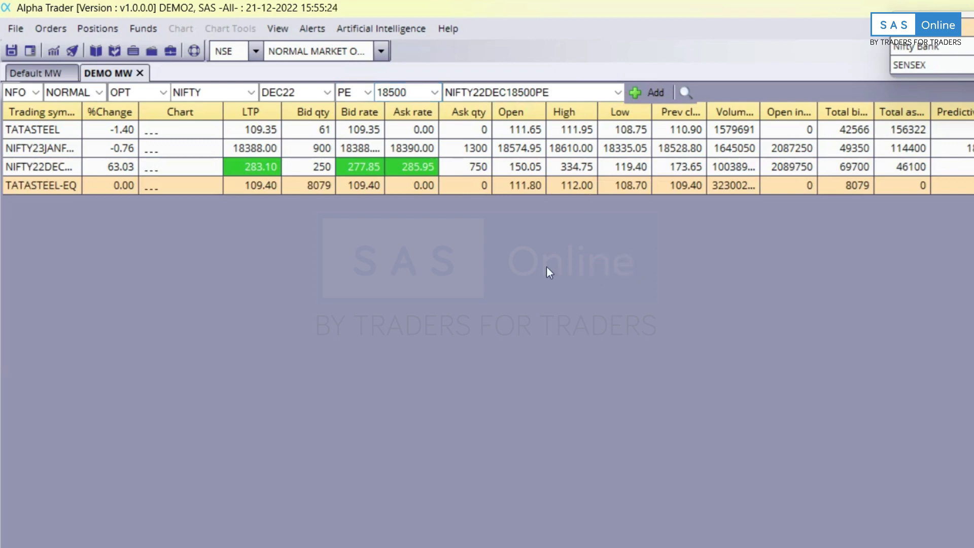
Add the CDS USDINR futures contract expiring 30DEC22 to the watchlist.
{"action": "left_click", "coordinate": [38, 92]}
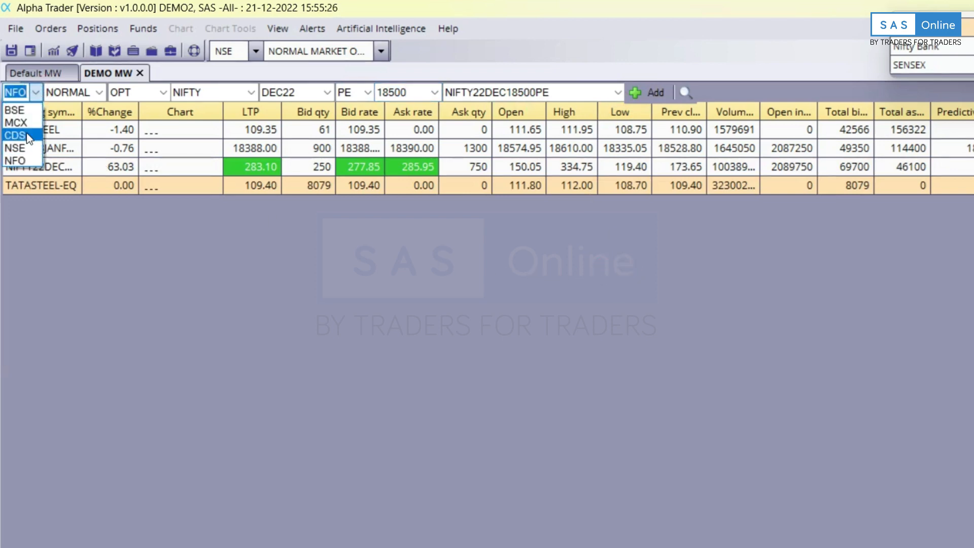
{"action": "left_click", "coordinate": [25, 136]}
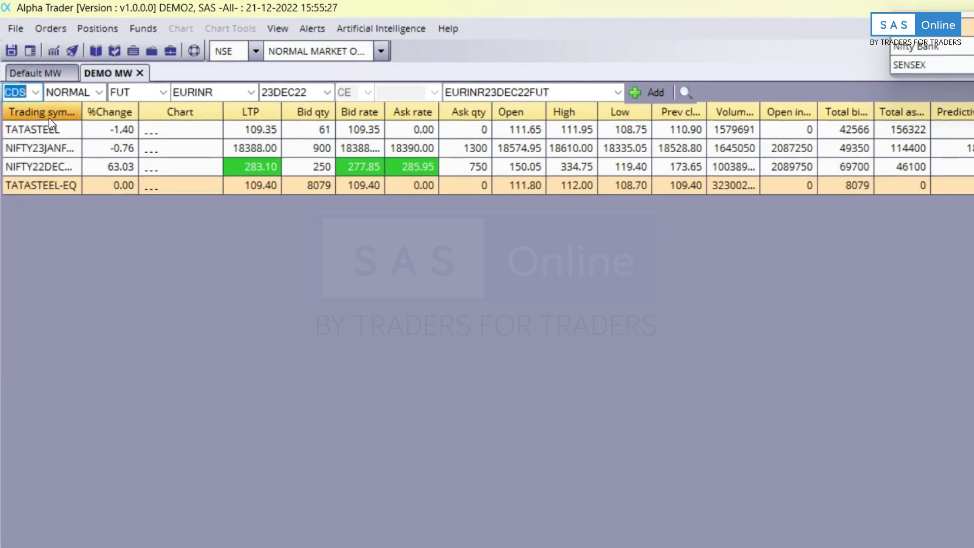
{"action": "left_click", "coordinate": [162, 93]}
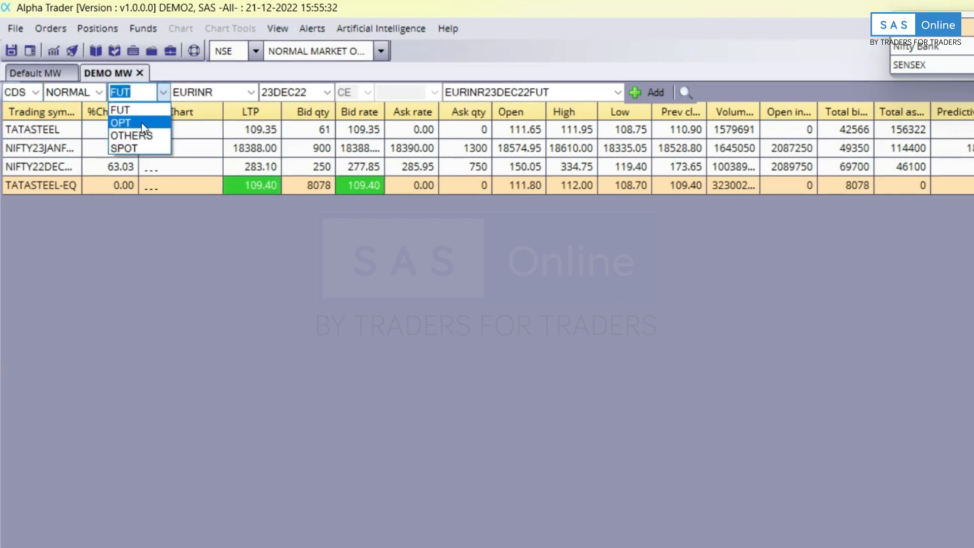
{"action": "left_click", "coordinate": [156, 101]}
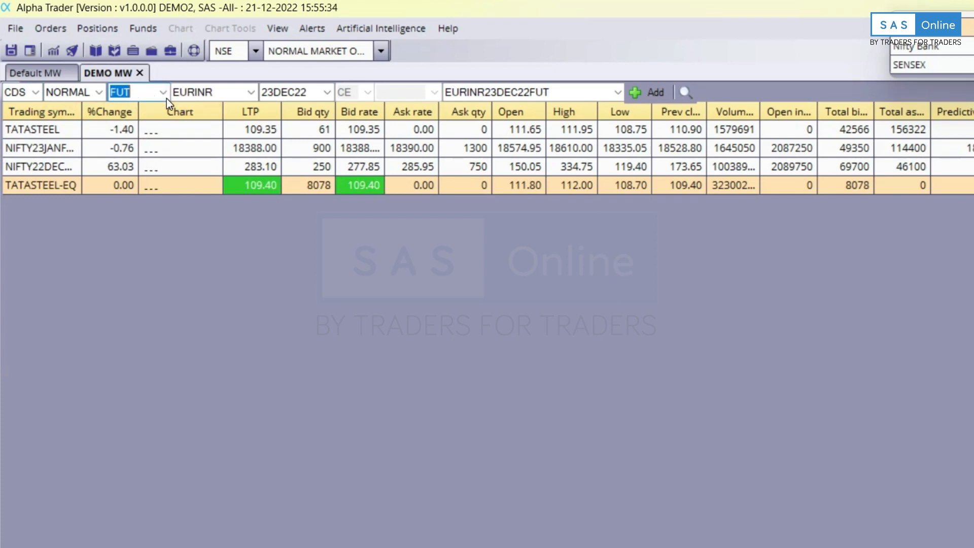
{"action": "left_click", "coordinate": [260, 97]}
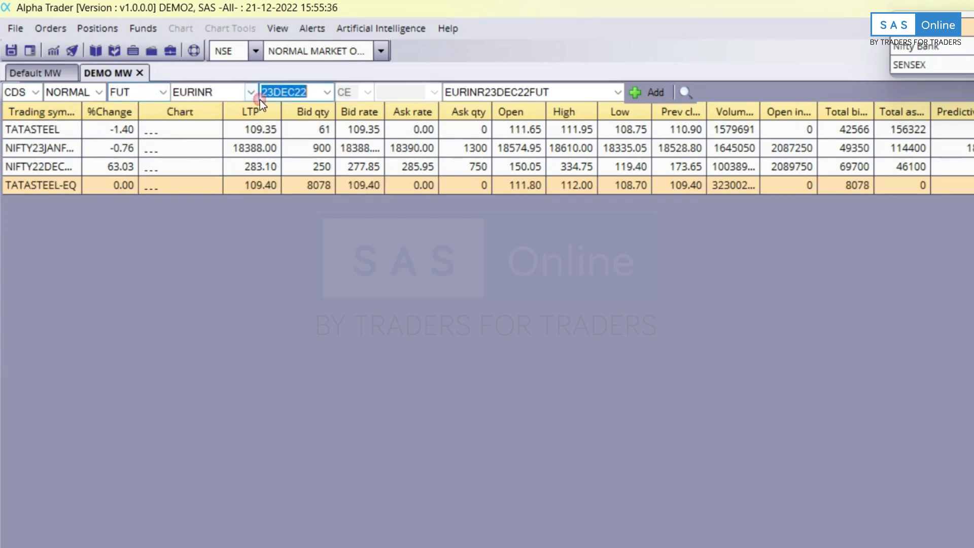
{"action": "left_click", "coordinate": [250, 93]}
{"action": "left_click", "coordinate": [220, 186]}
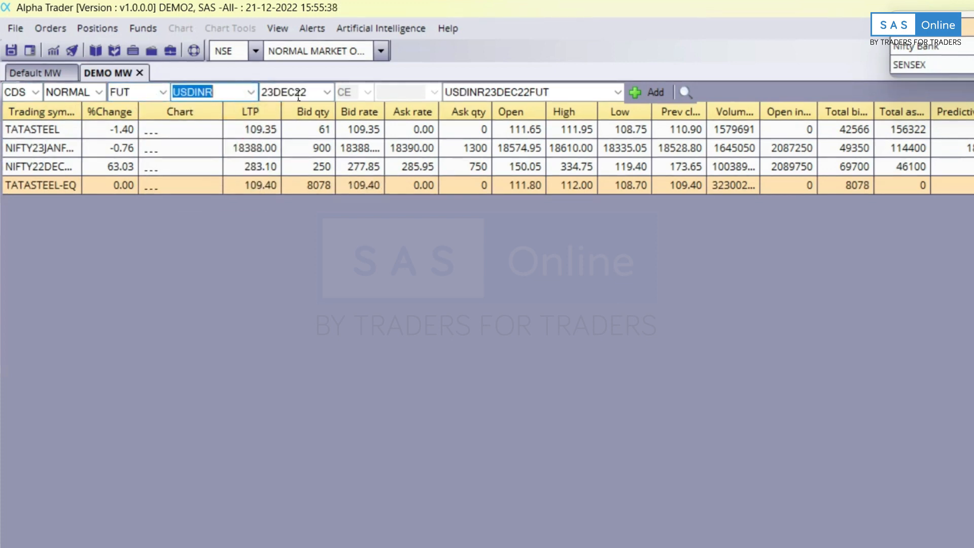
{"action": "left_click", "coordinate": [326, 93]}
{"action": "left_click", "coordinate": [300, 124]}
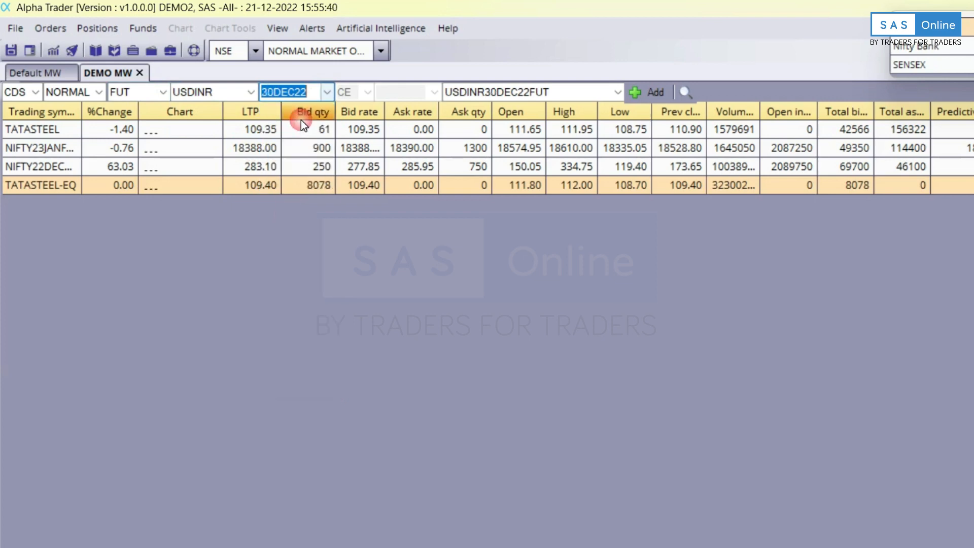
{"action": "left_click", "coordinate": [650, 93]}
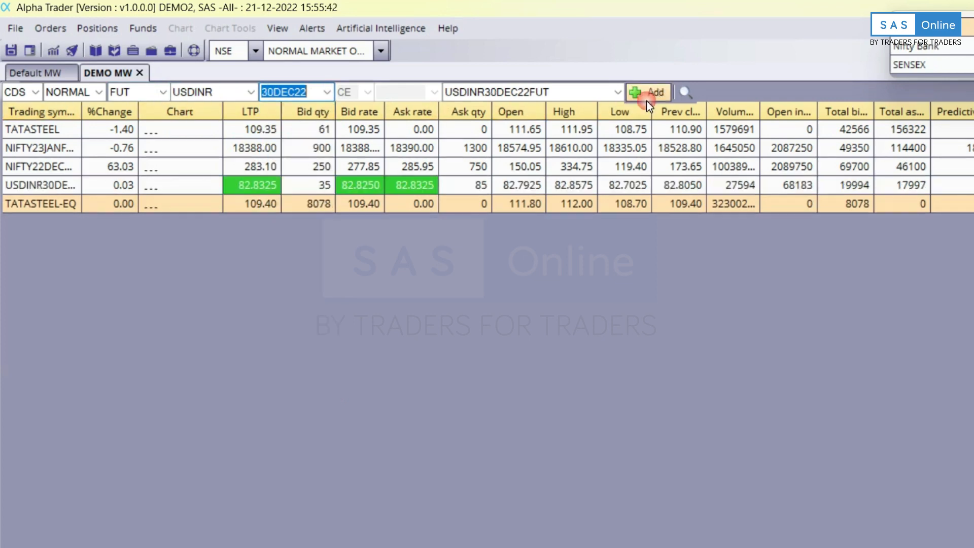
{"action": "left_click", "coordinate": [867, 337]}
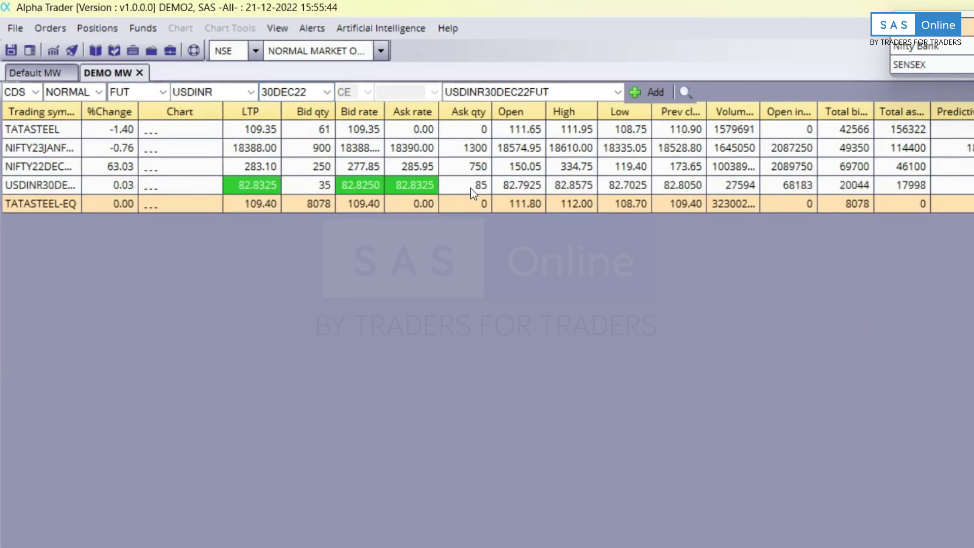
Add the MCX CRUDEOIL FEB23 futures contract (CRUDEOIL23FEBFUT) to the DEMO MW watchlist.
{"action": "left_click", "coordinate": [36, 91]}
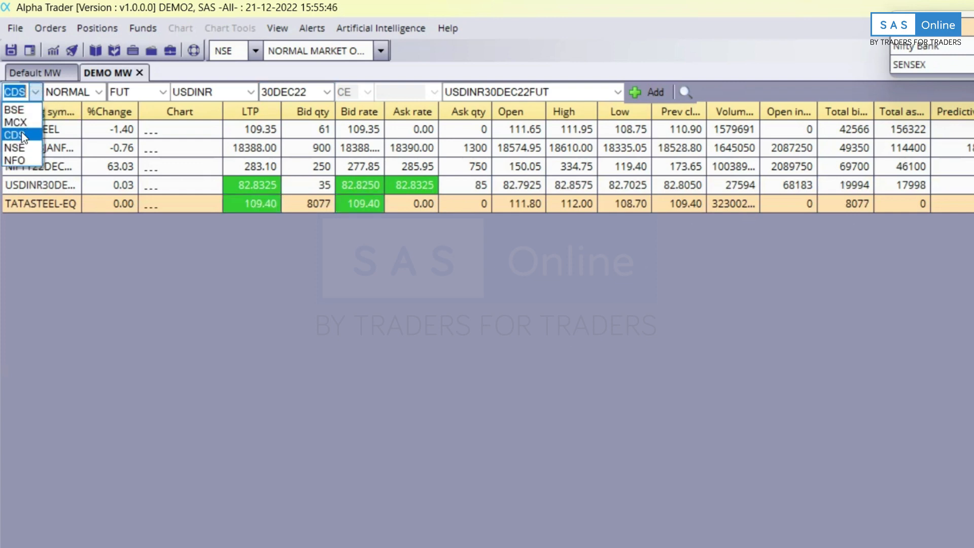
{"action": "left_click", "coordinate": [29, 118]}
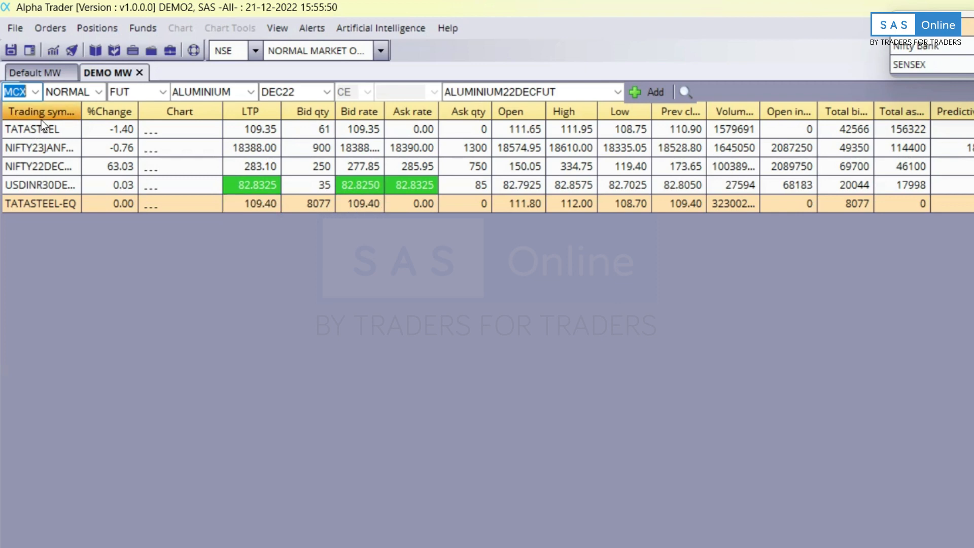
{"action": "left_click", "coordinate": [163, 96]}
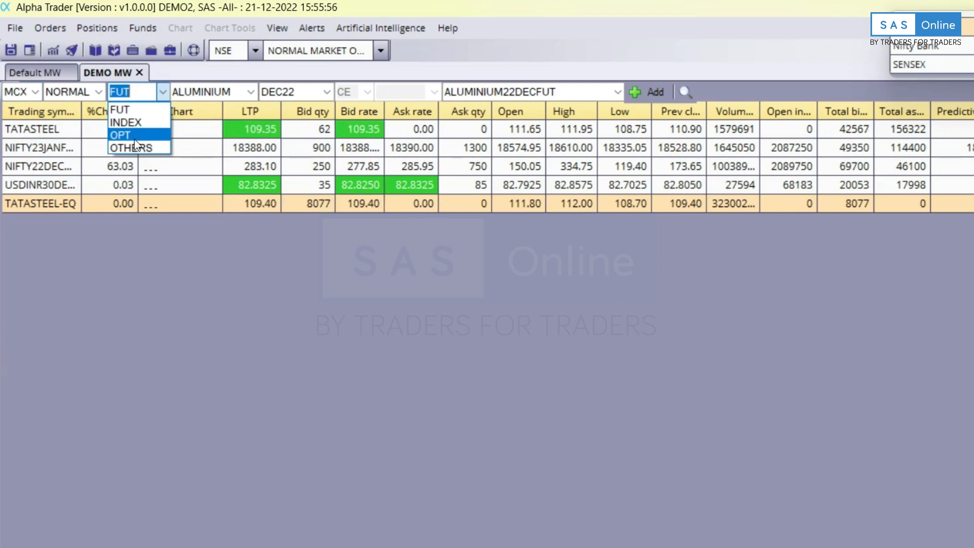
{"action": "left_click", "coordinate": [244, 90]}
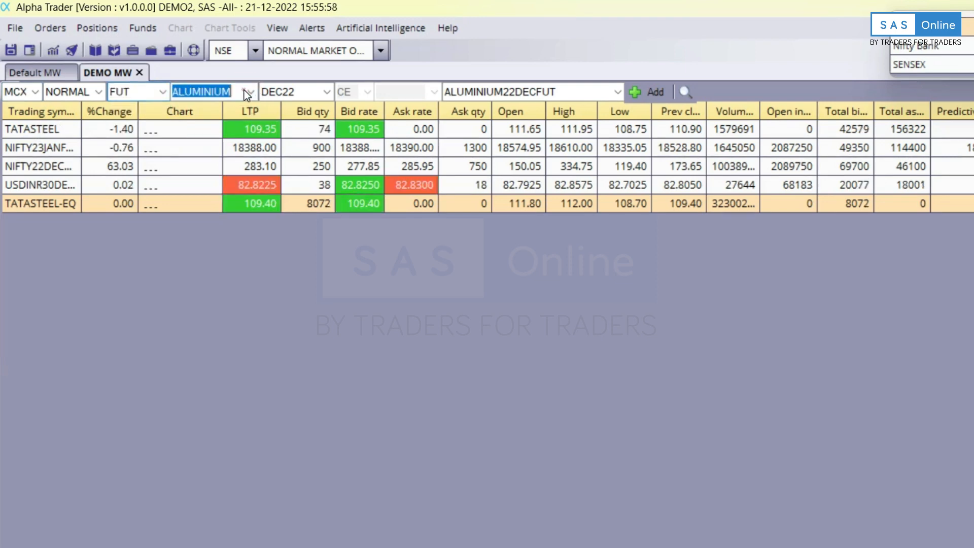
{"action": "left_click", "coordinate": [244, 90]}
{"action": "left_click", "coordinate": [253, 90]}
{"action": "left_click", "coordinate": [190, 156]}
{"action": "left_click", "coordinate": [325, 92]}
{"action": "left_click", "coordinate": [302, 114]}
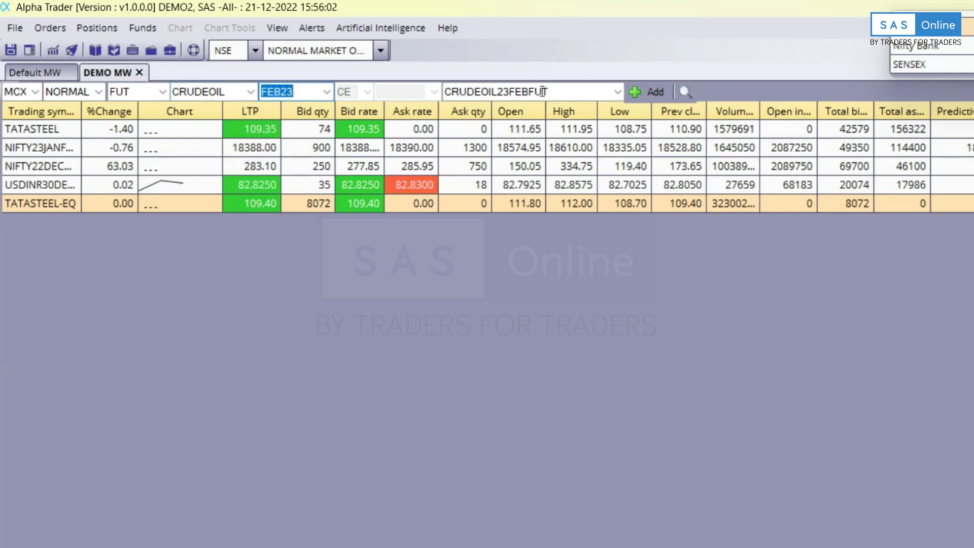
{"action": "left_click", "coordinate": [638, 98]}
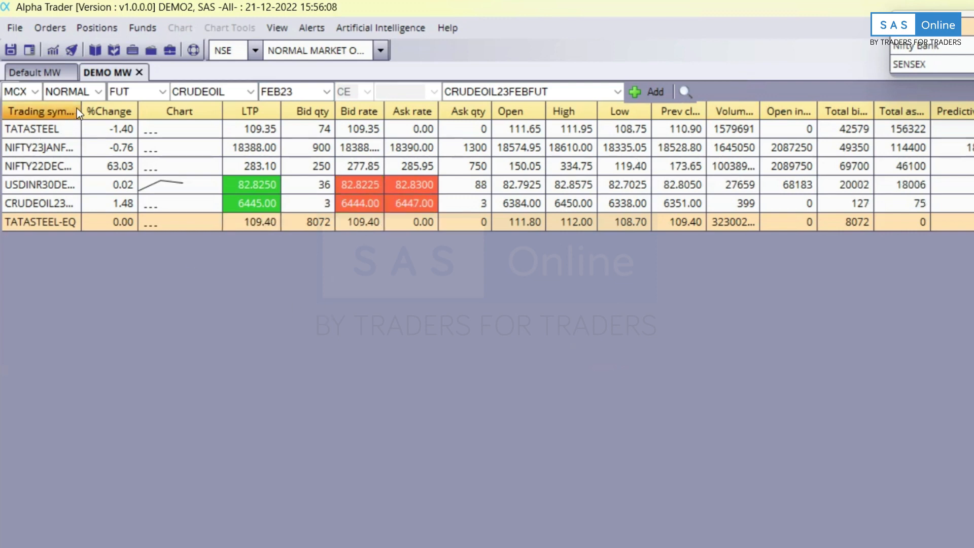
Widen the Trading symbol column, delete the BSE TATASTEEL row, and select TATASTEEL-EQ.
{"action": "left_click_drag", "start_coordinate": [81, 106], "coordinate": [183, 110]}
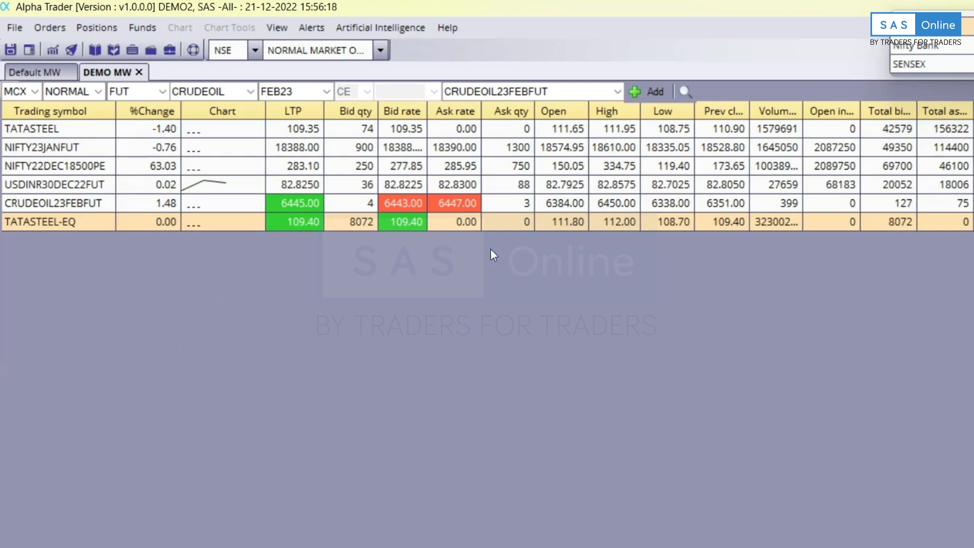
{"action": "left_click", "coordinate": [81, 128]}
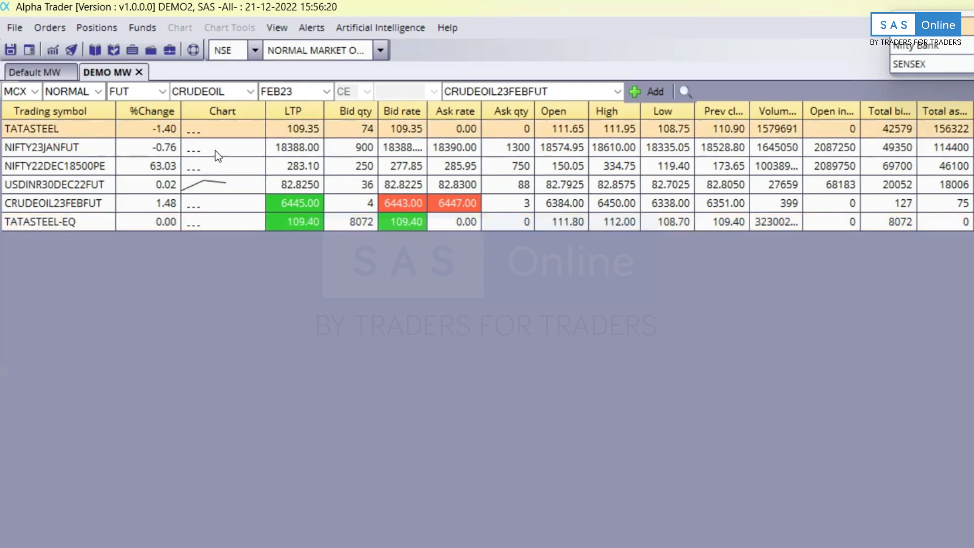
{"action": "key", "text": "Delete"}
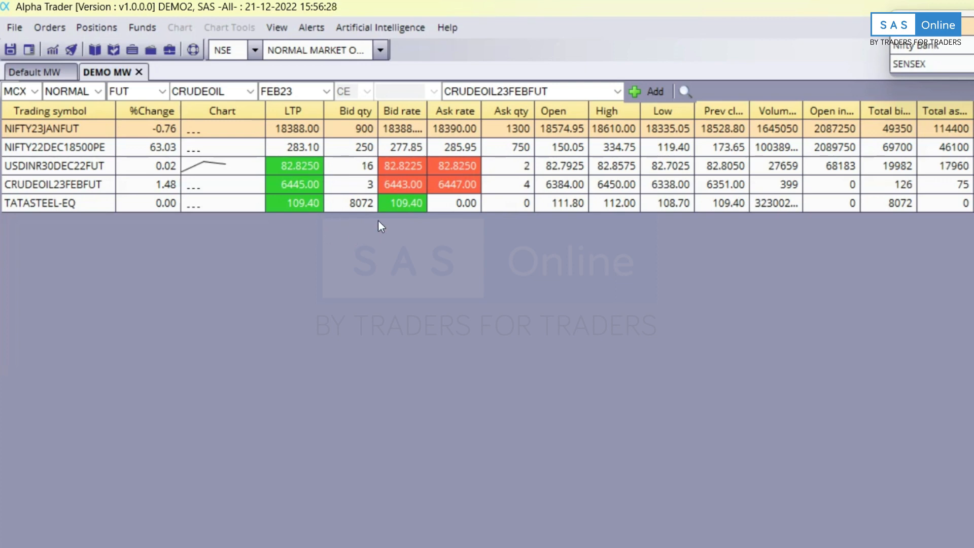
{"action": "left_click", "coordinate": [418, 203]}
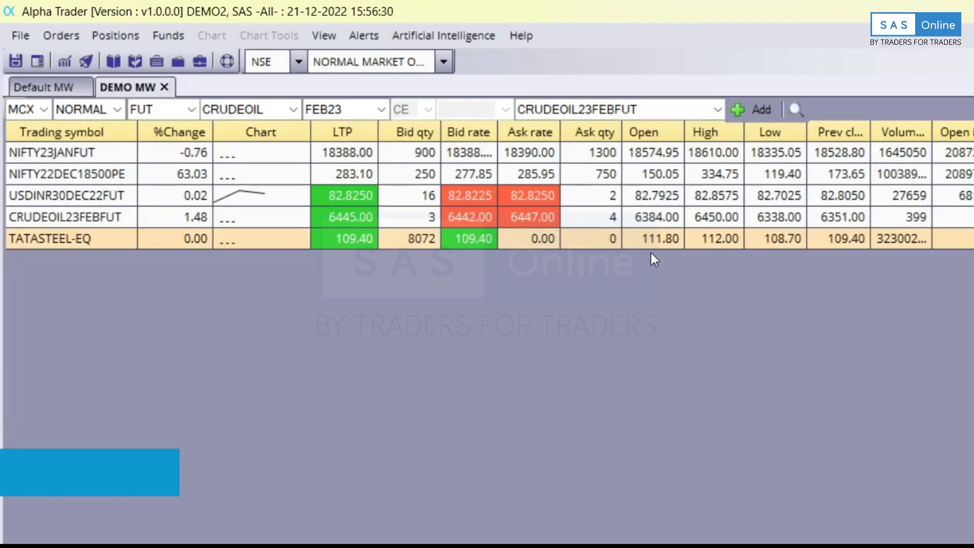
Start a Buy Order (F1) for NSE TATASTEEL-EQ and move the Order Window up and right.
{"action": "right_click", "coordinate": [101, 236]}
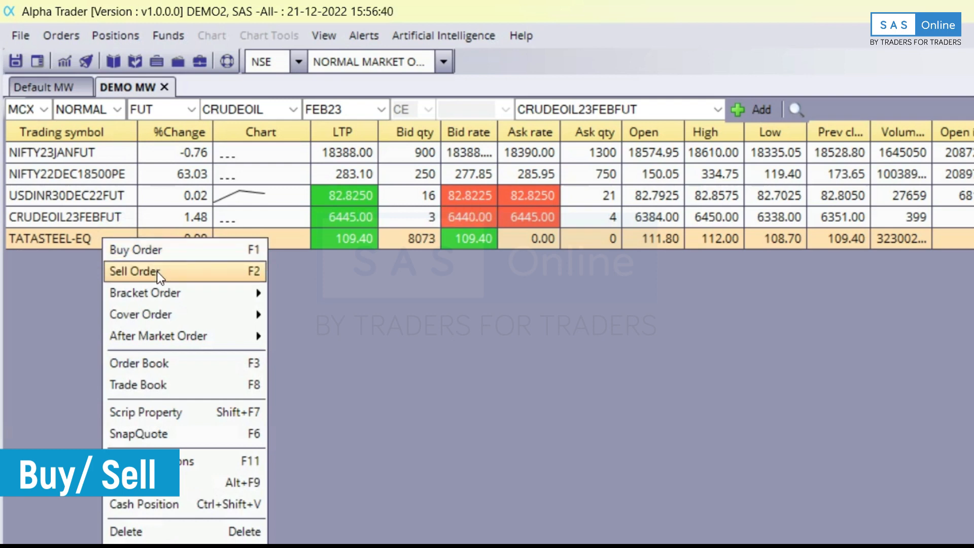
{"action": "left_click", "coordinate": [161, 250]}
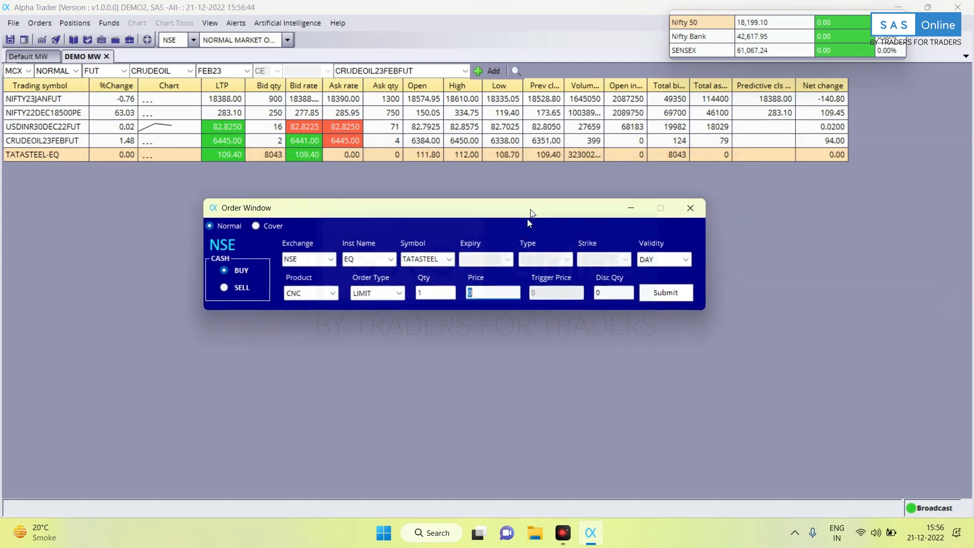
{"action": "left_click_drag", "start_coordinate": [530, 209], "coordinate": [564, 198]}
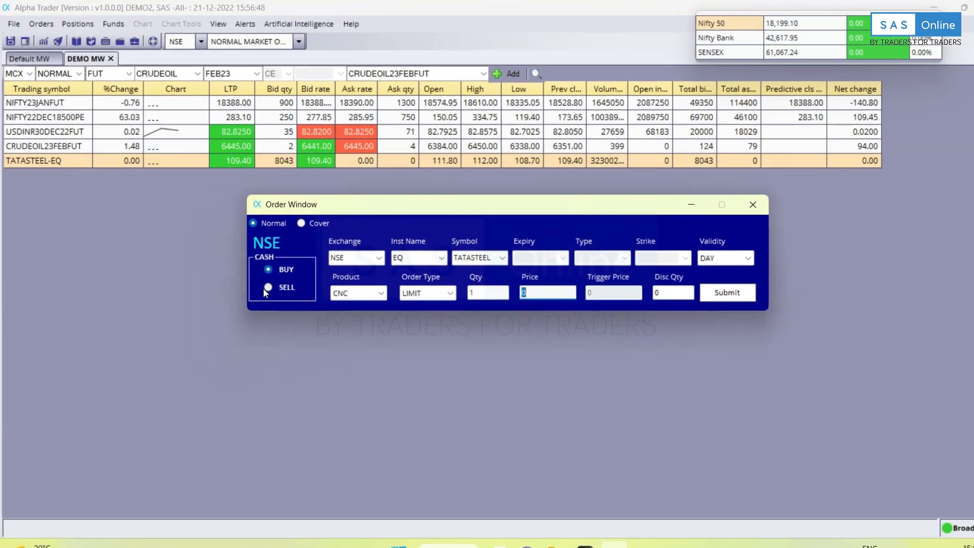
Toggle the order to SELL and back to BUY, then shift the Order Window up and left.
{"action": "left_click", "coordinate": [258, 277]}
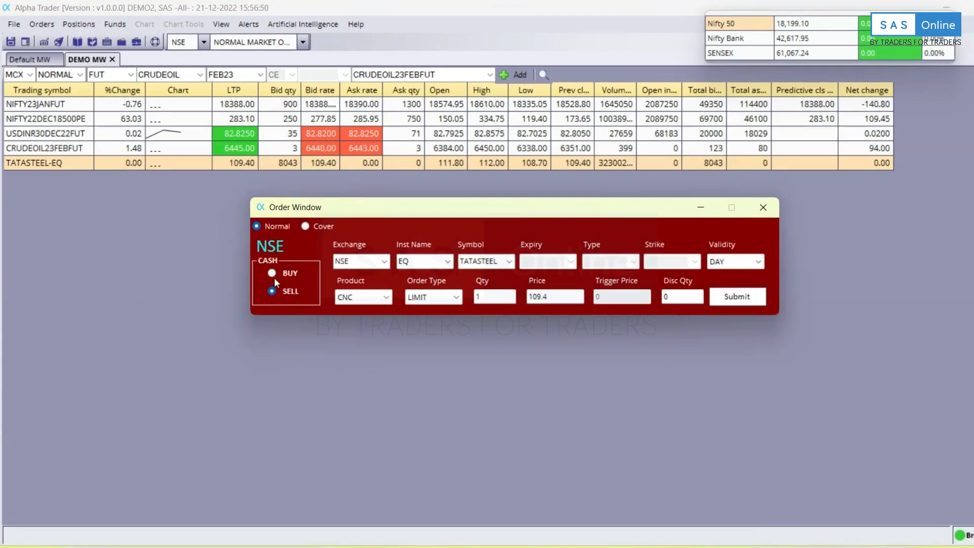
{"action": "left_click", "coordinate": [273, 273]}
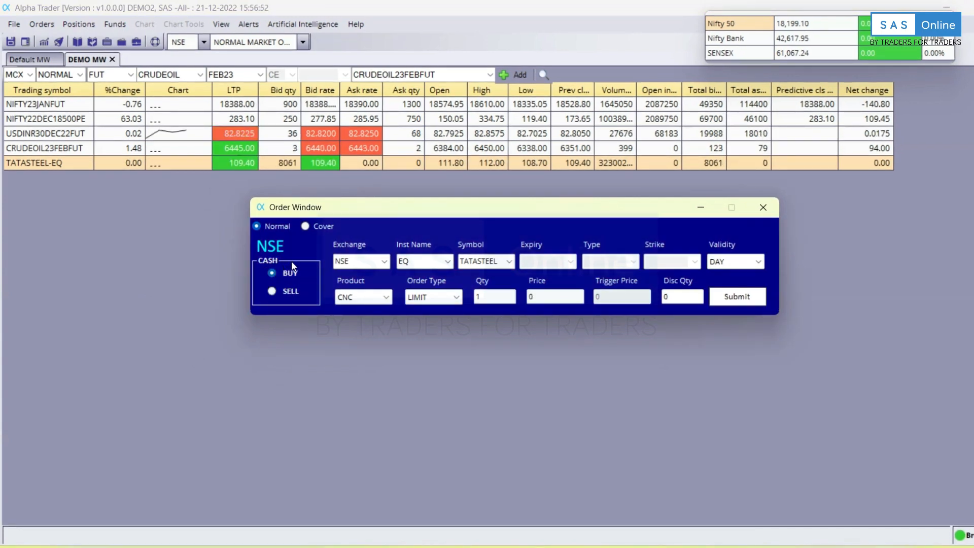
{"action": "left_click_drag", "start_coordinate": [534, 207], "coordinate": [484, 187]}
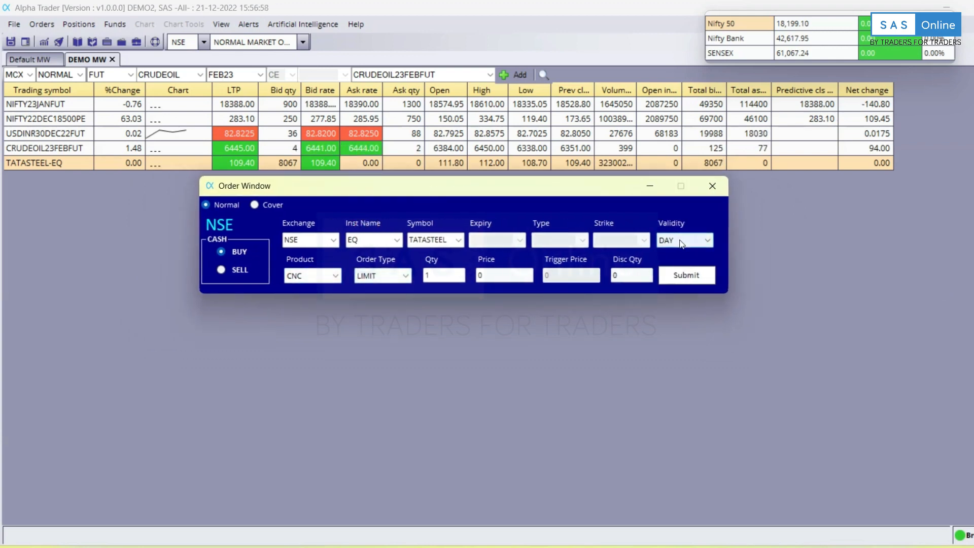
Check the Product, Order Type (keep LIMIT), Qty and Validity (keep DAY) fields, reopening Product choices.
{"action": "left_click", "coordinate": [315, 273]}
{"action": "left_click", "coordinate": [370, 283]}
{"action": "left_click", "coordinate": [426, 272]}
{"action": "left_click", "coordinate": [441, 274]}
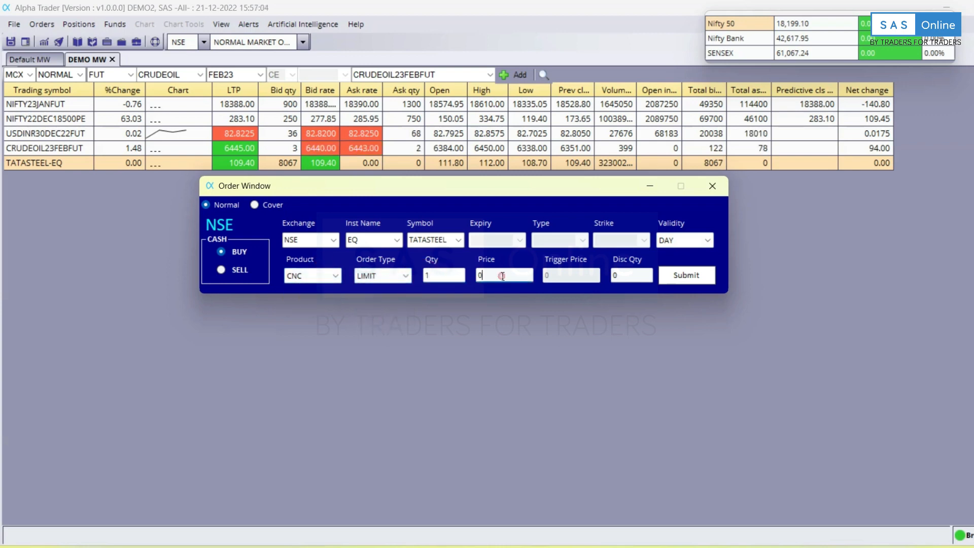
{"action": "left_click", "coordinate": [673, 241]}
{"action": "left_click", "coordinate": [670, 253]}
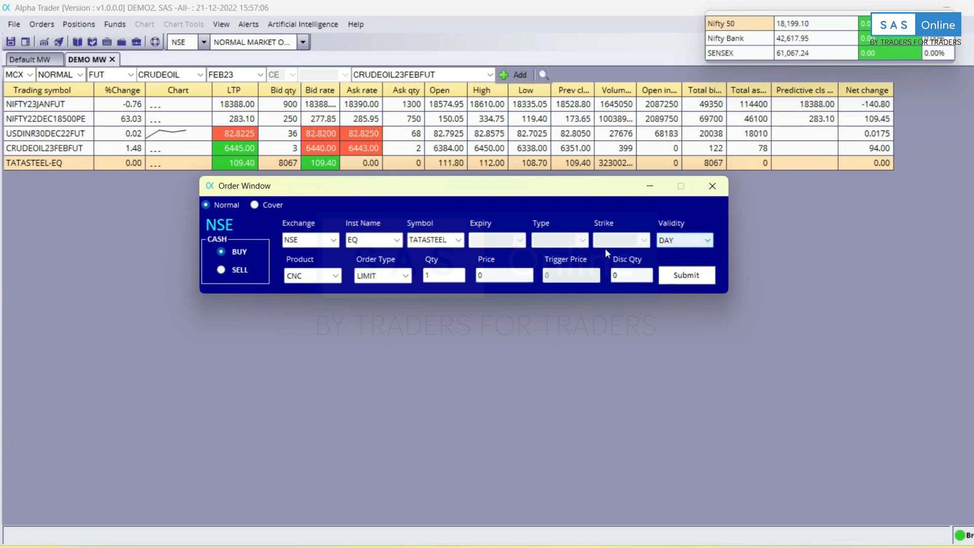
{"action": "left_click", "coordinate": [323, 281]}
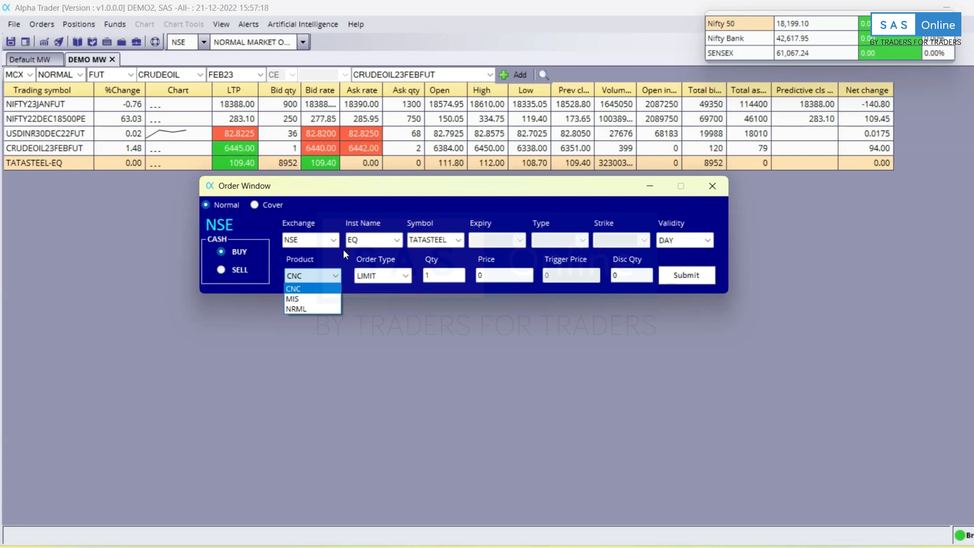
Select quantity 1 and change the TATASTEEL buy order's product type from CNC to MIS.
{"action": "left_click", "coordinate": [315, 289]}
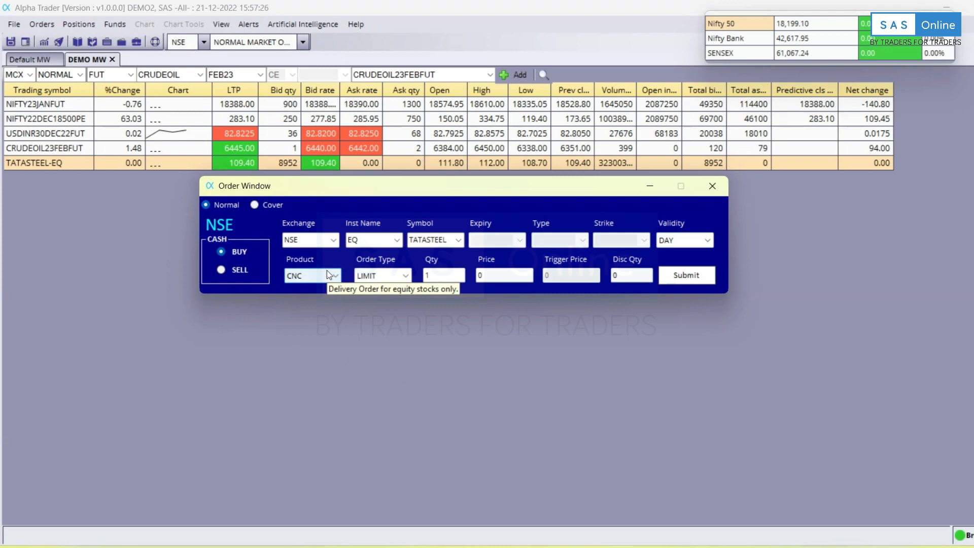
{"action": "double_click", "coordinate": [436, 275]}
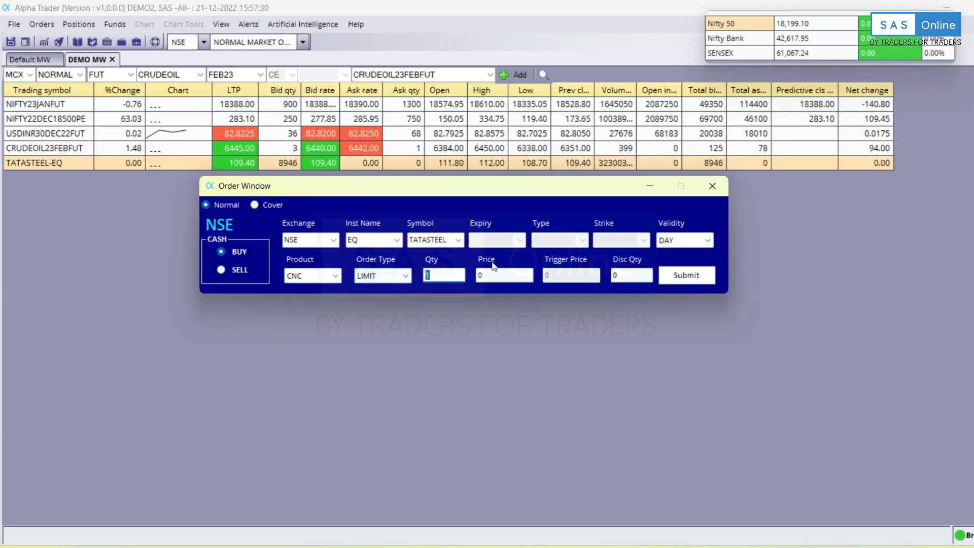
{"action": "left_click", "coordinate": [312, 275]}
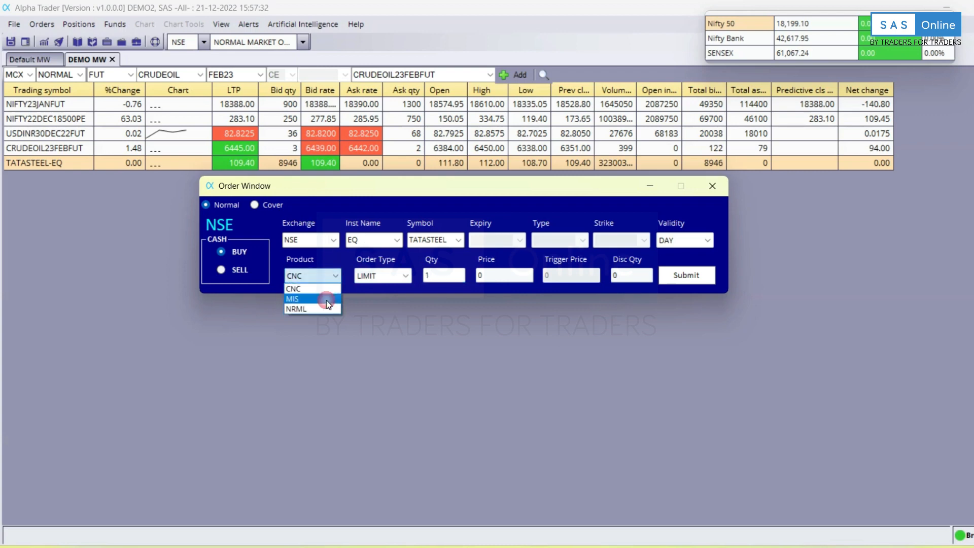
{"action": "left_click", "coordinate": [325, 301]}
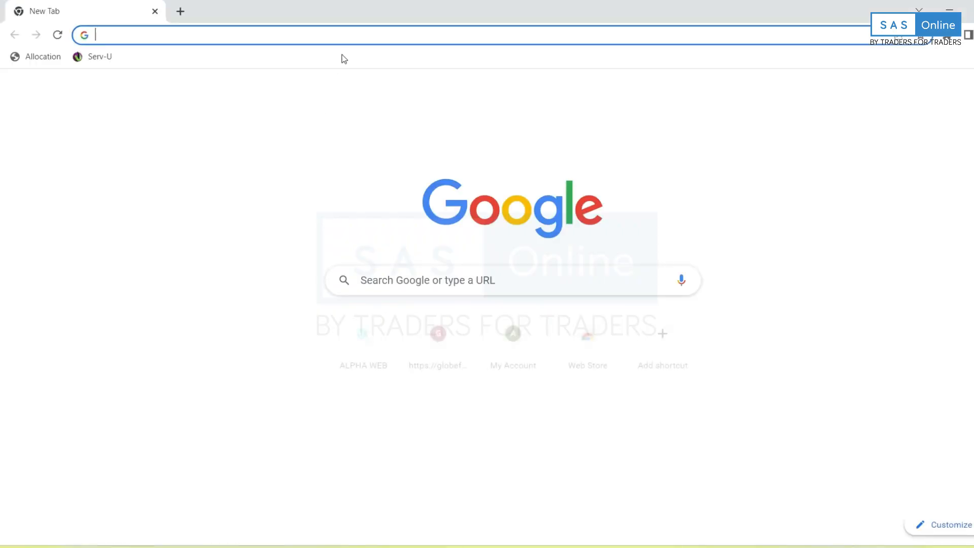
Search the web for sasonline and go to the sasonline.in support page.
{"action": "left_click", "coordinate": [358, 36]}
{"action": "left_click", "coordinate": [336, 62]}
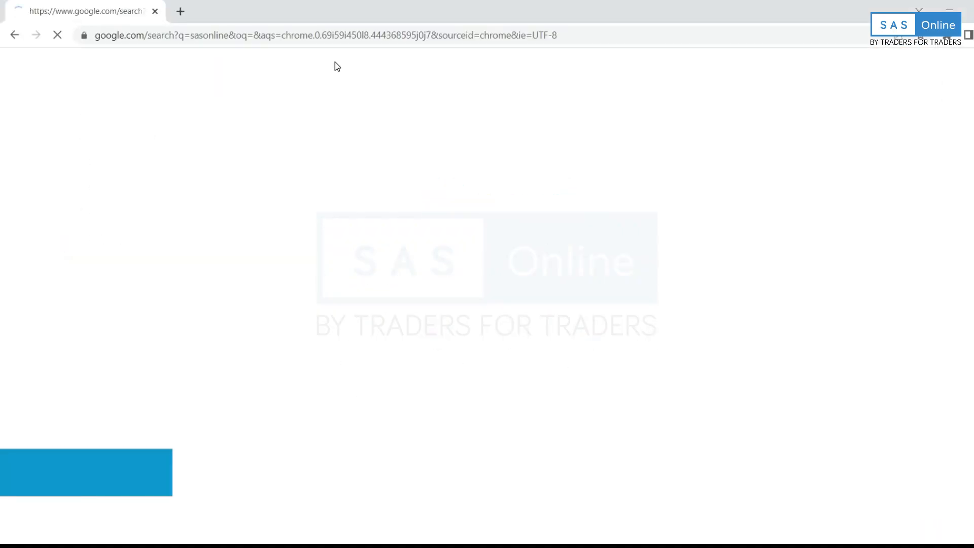
{"action": "left_click", "coordinate": [322, 192]}
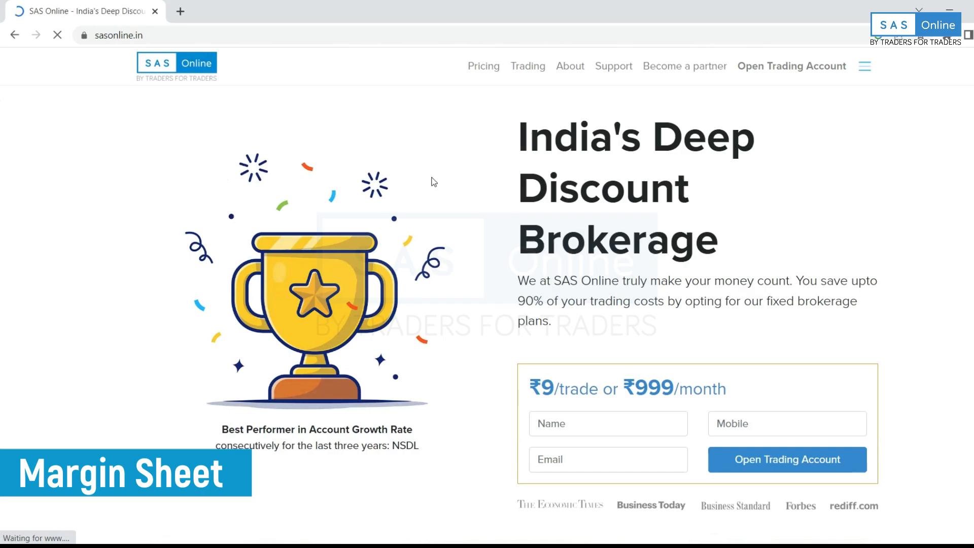
{"action": "left_click", "coordinate": [613, 67]}
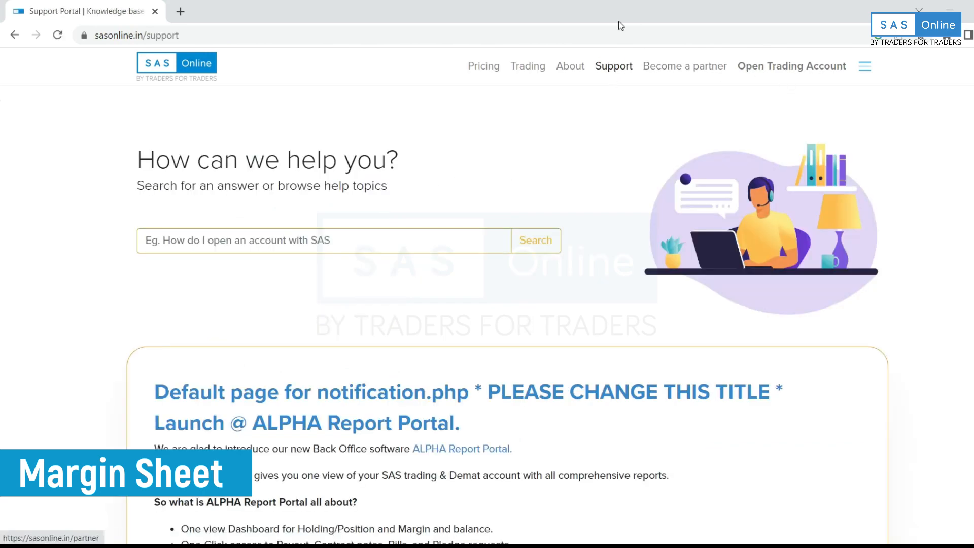
Open Limits & Margin, then 'What margins will I get for trading?', and its Margin Sheets link.
{"action": "scroll", "coordinate": [533, 350], "scroll_direction": "down", "scroll_amount": 12}
{"action": "scroll", "coordinate": [525, 347], "scroll_direction": "down", "scroll_amount": 3}
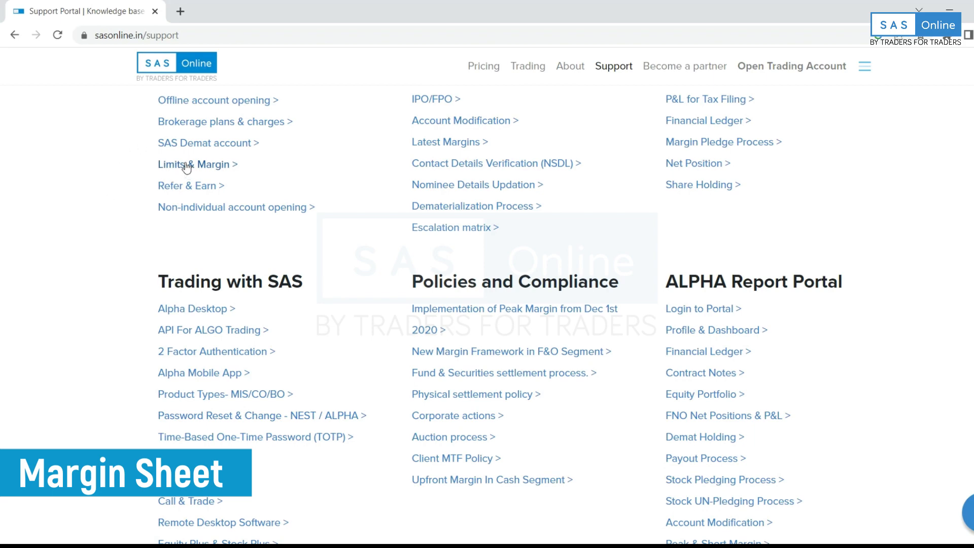
{"action": "scroll", "coordinate": [186, 167], "scroll_direction": "up", "scroll_amount": 3}
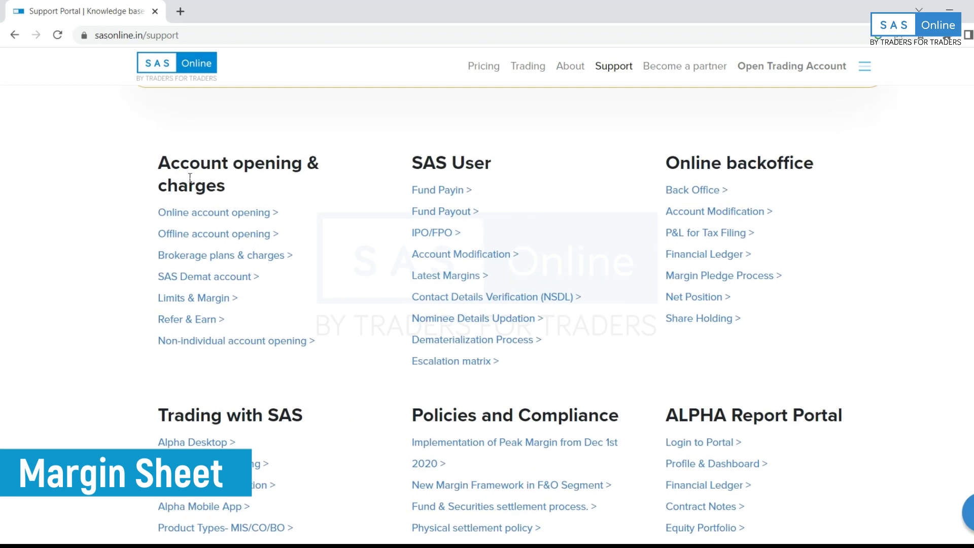
{"action": "left_click", "coordinate": [213, 299]}
{"action": "scroll", "coordinate": [495, 329], "scroll_direction": "down", "scroll_amount": 1}
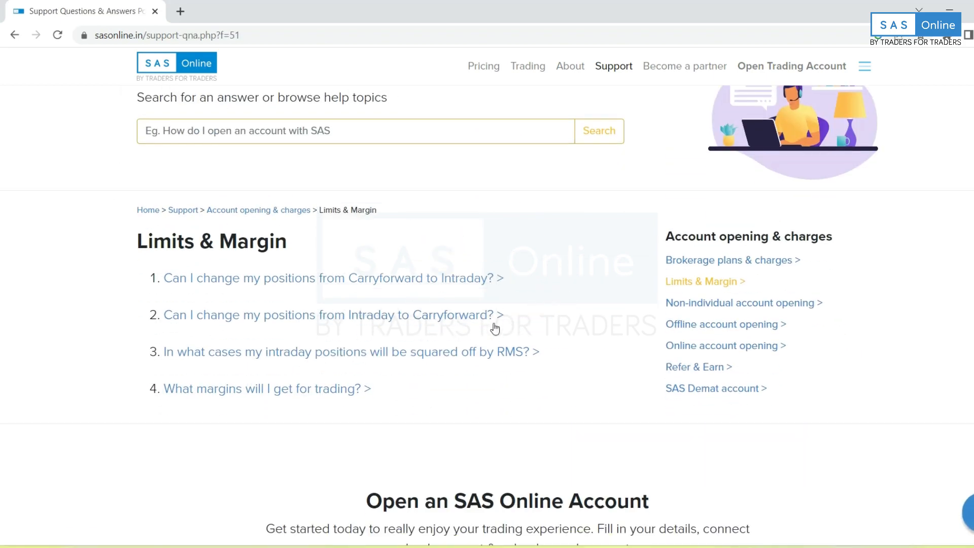
{"action": "left_click", "coordinate": [210, 389]}
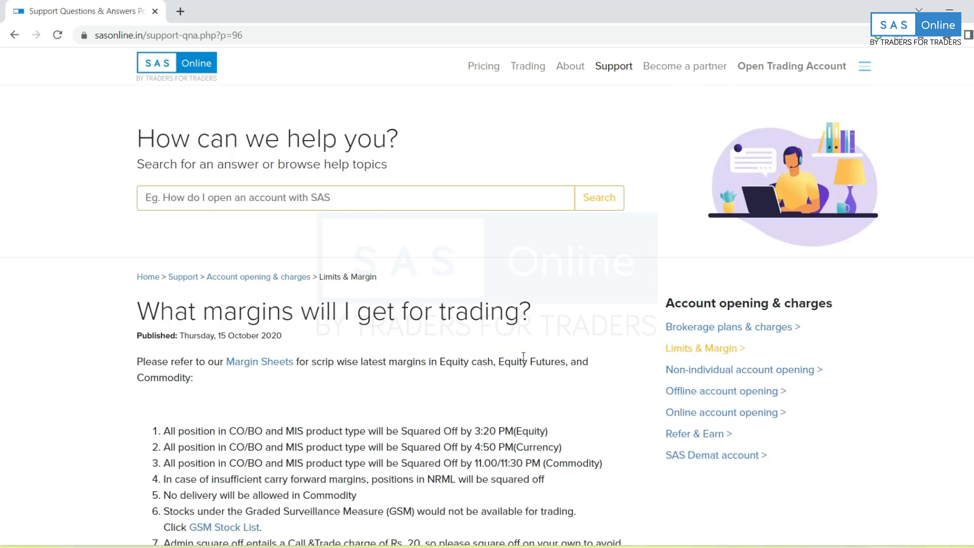
{"action": "left_click", "coordinate": [248, 365]}
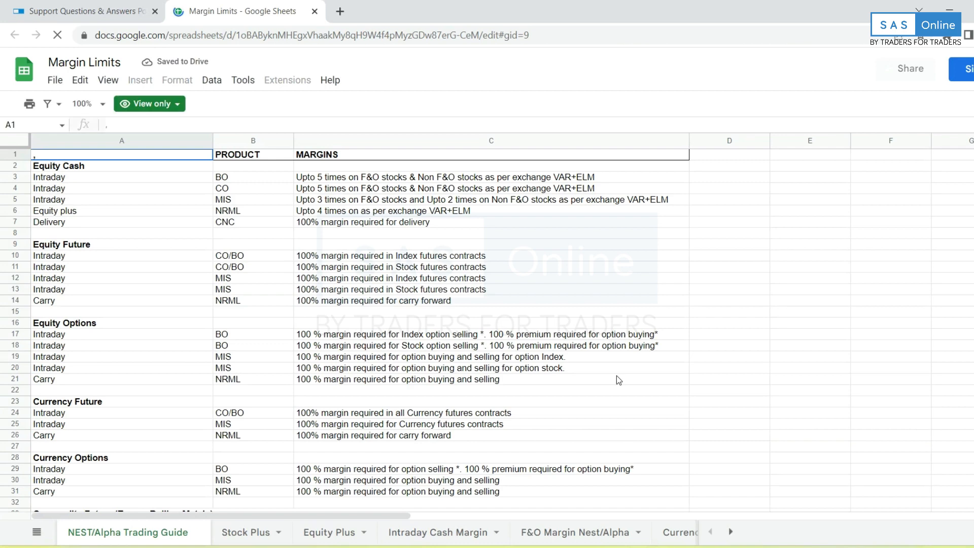
Switch to the Intraday Cash Margin tab and select symbol and MIS leverage cells in columns A and B.
{"action": "left_click", "coordinate": [578, 533]}
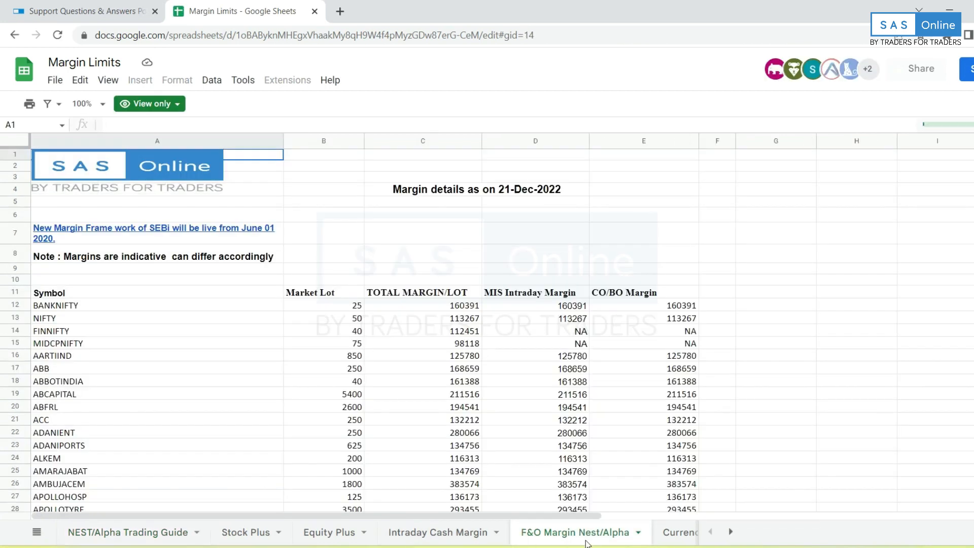
{"action": "left_click", "coordinate": [434, 532]}
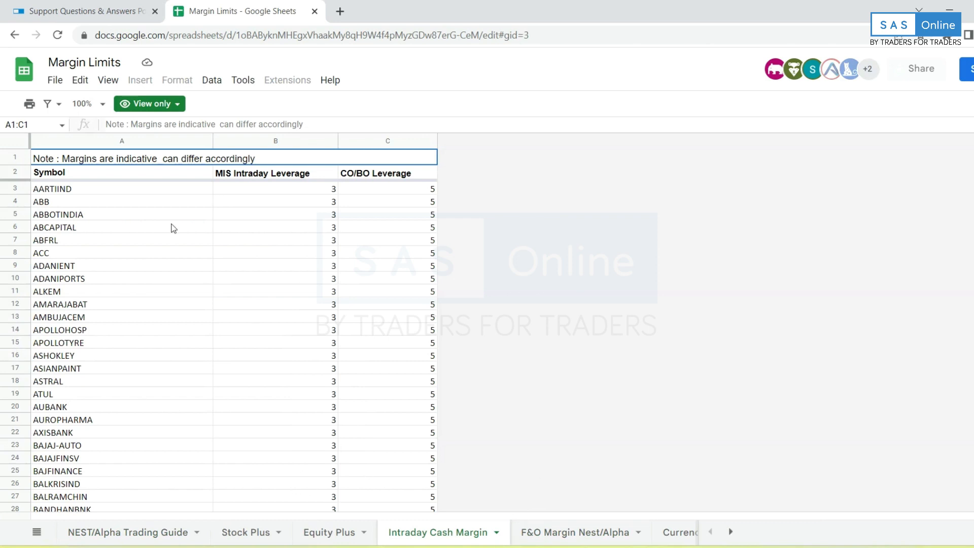
{"action": "left_click", "coordinate": [116, 202]}
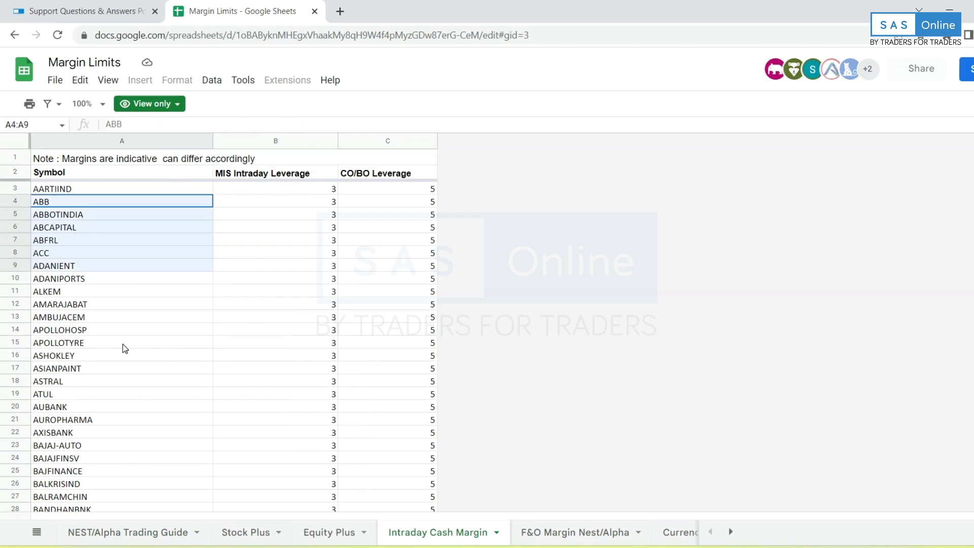
{"action": "left_click", "coordinate": [129, 445], "text": "shift"}
{"action": "left_click", "coordinate": [166, 280]}
{"action": "left_click_drag", "start_coordinate": [286, 193], "coordinate": [310, 238]}
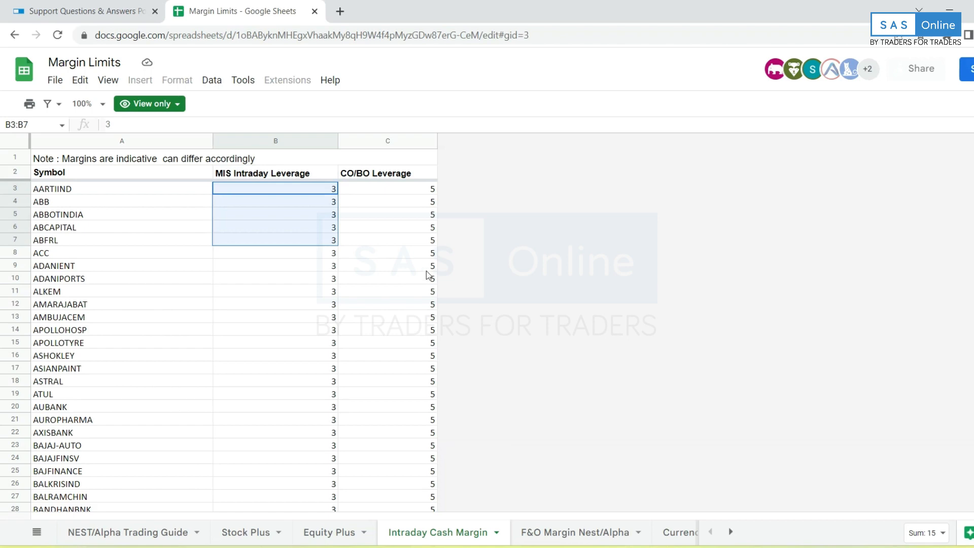
{"action": "left_click", "coordinate": [388, 367]}
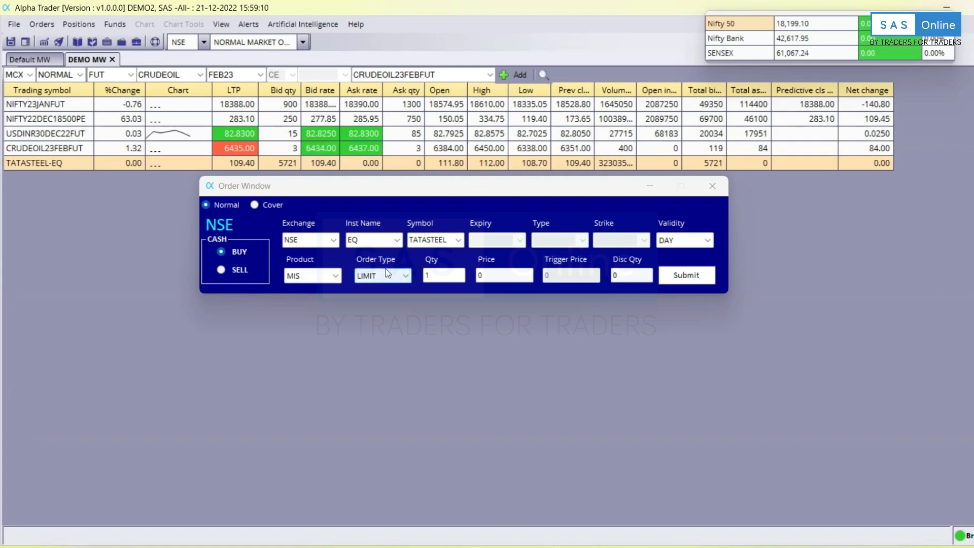
Set the TATASTEEL order's product type to NRML and its validity to IOC.
{"action": "left_click", "coordinate": [334, 278]}
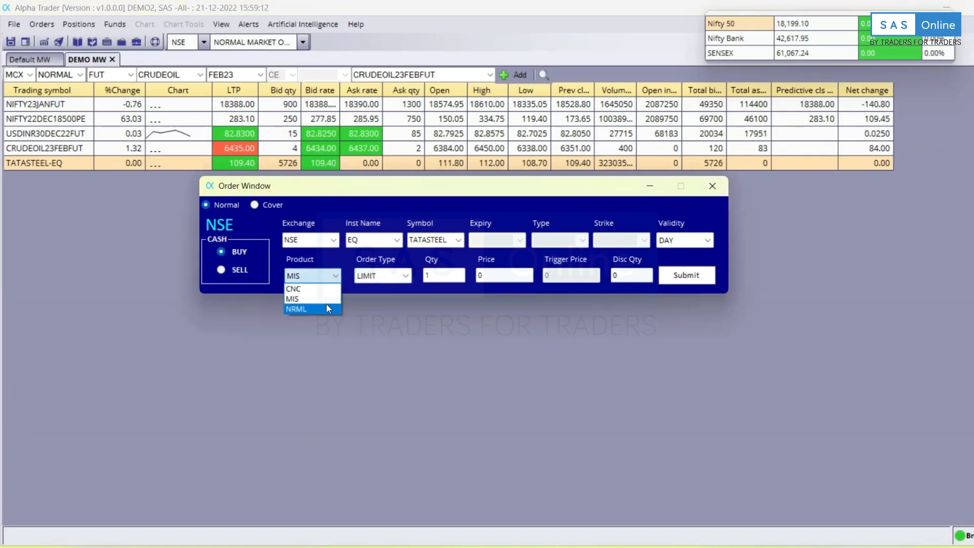
{"action": "left_click", "coordinate": [326, 308]}
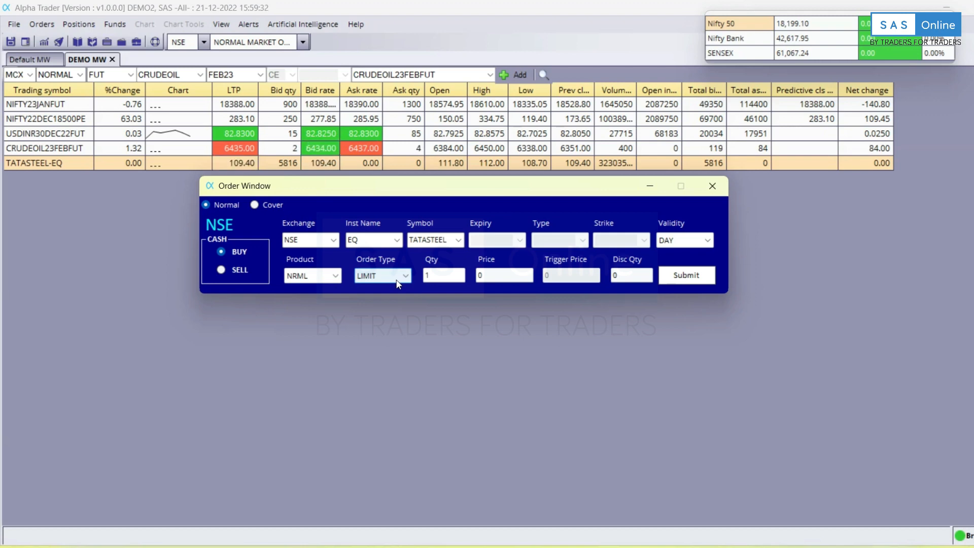
{"action": "left_click", "coordinate": [677, 240]}
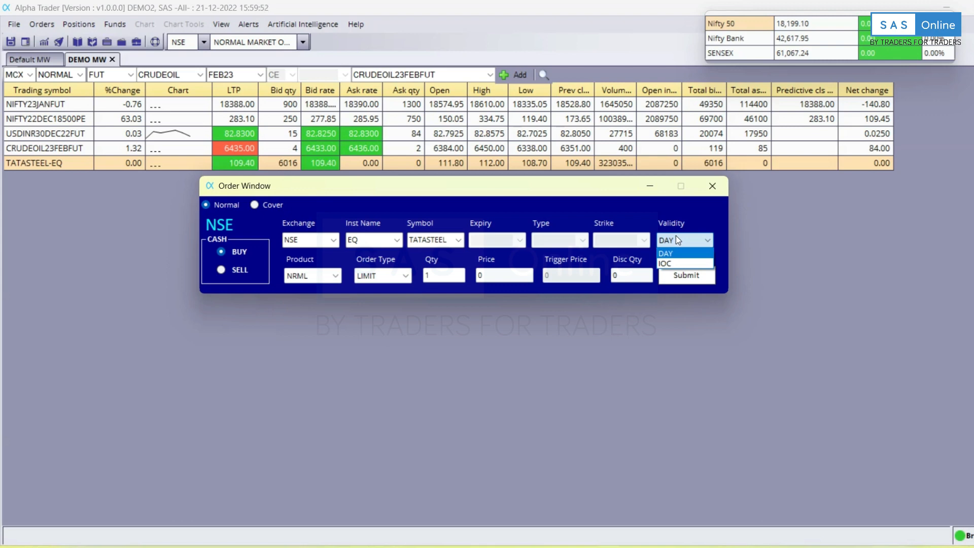
{"action": "left_click", "coordinate": [691, 264]}
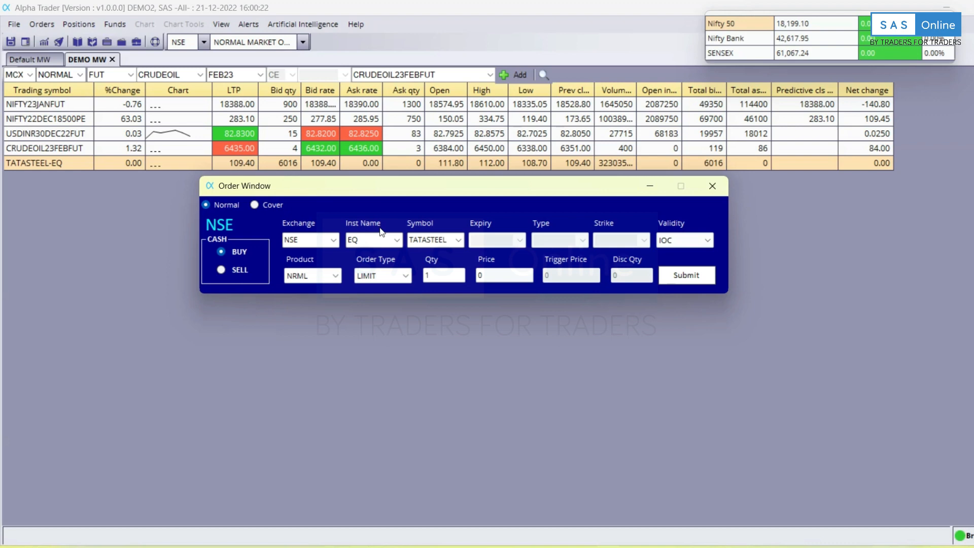
Keep LIMIT as the order type and enter 95 as the price.
{"action": "left_click", "coordinate": [378, 281]}
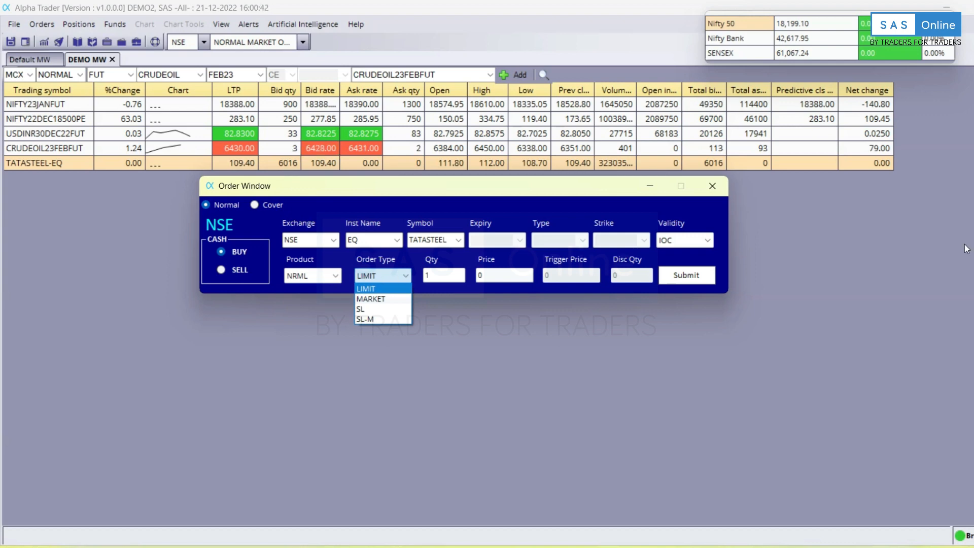
{"action": "left_click", "coordinate": [493, 284]}
{"action": "left_click", "coordinate": [492, 277]}
{"action": "type", "text": "95"}
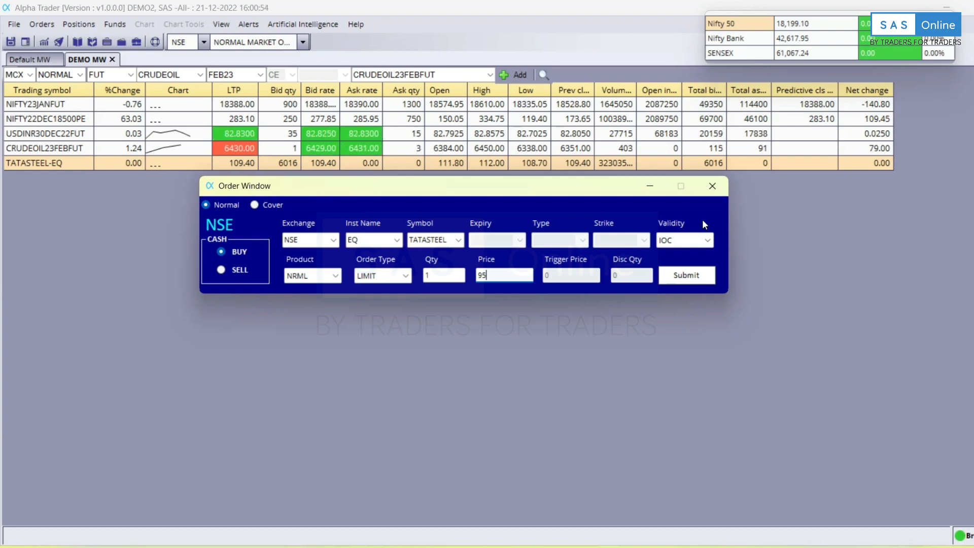
Change the order type to MARKET, then to SL.
{"action": "left_click", "coordinate": [391, 275]}
{"action": "left_click", "coordinate": [390, 295]}
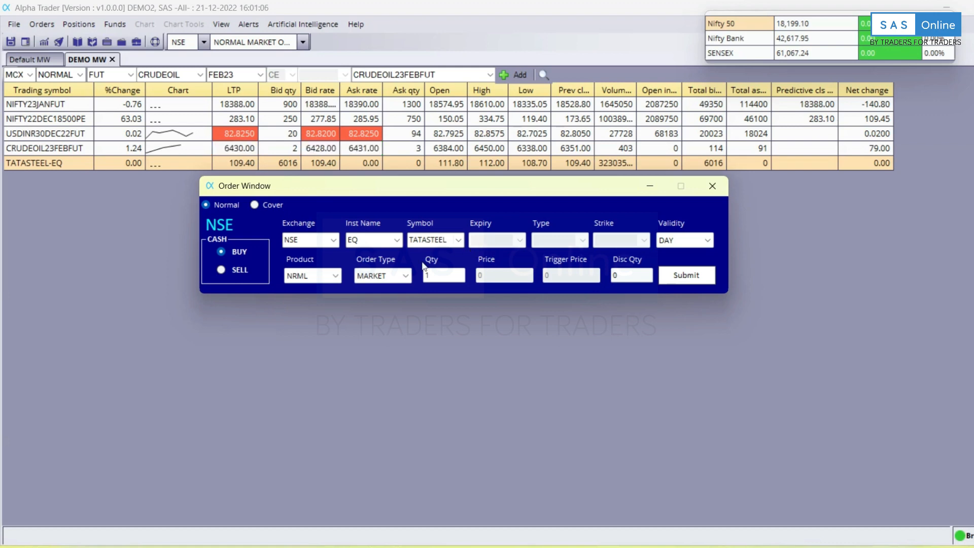
{"action": "left_click", "coordinate": [359, 274]}
{"action": "left_click", "coordinate": [394, 307]}
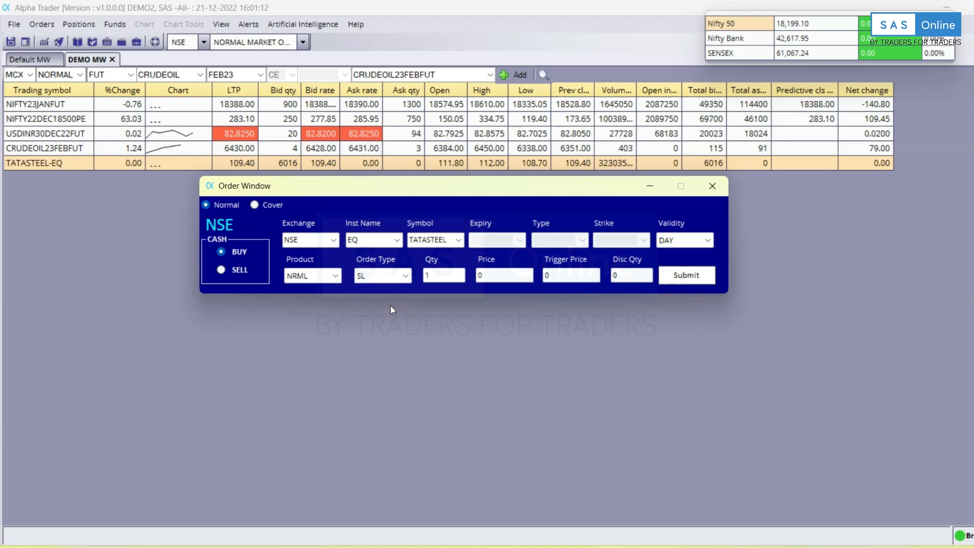
Switch the order to SELL and replace the 109.4 price with 95.
{"action": "left_click", "coordinate": [224, 272]}
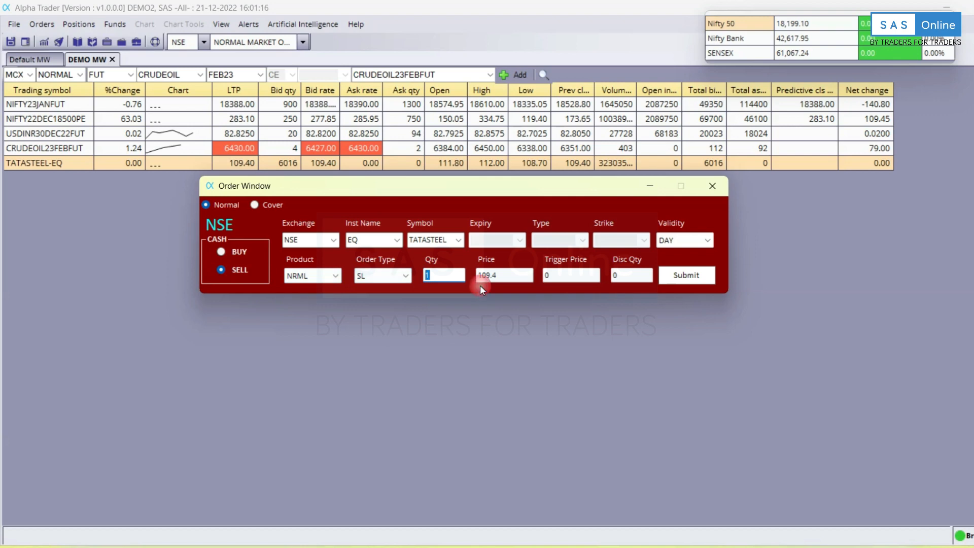
{"action": "left_click", "coordinate": [522, 271]}
{"action": "key", "text": "Tab"}
{"action": "left_click", "coordinate": [498, 274]}
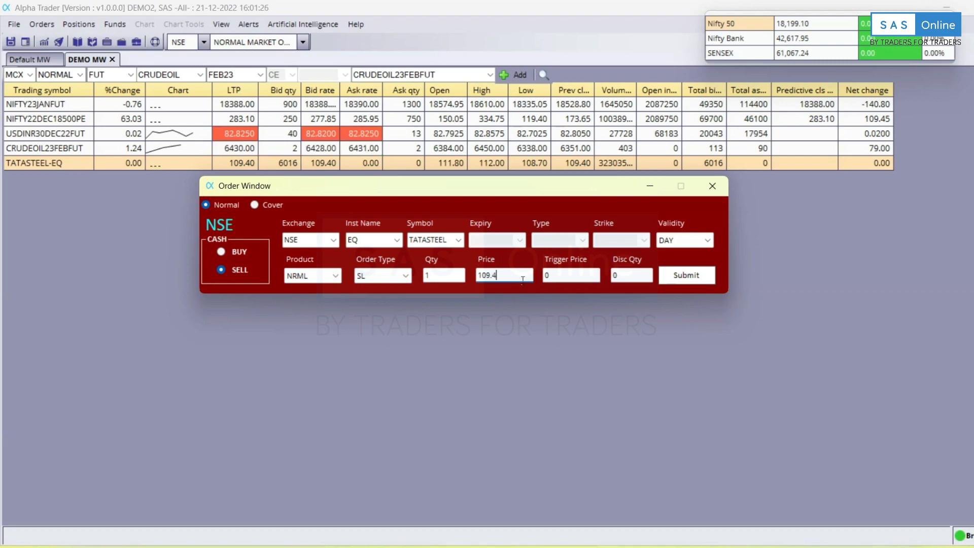
{"action": "double_click", "coordinate": [510, 274]}
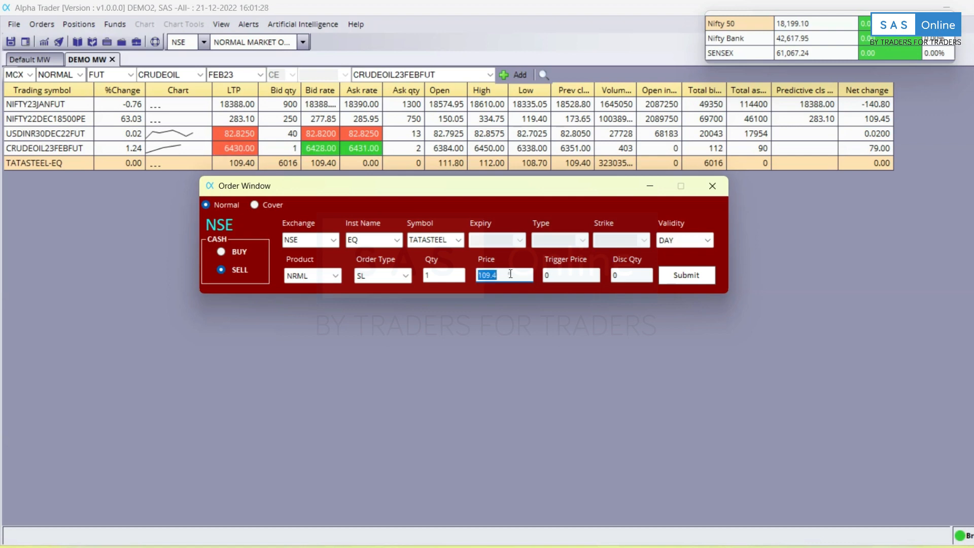
{"action": "key", "text": "BackSpace"}
{"action": "type", "text": "95"}
Dismiss the Admin message and make it an SL-M order with trigger price 96.
{"action": "left_click", "coordinate": [577, 279]}
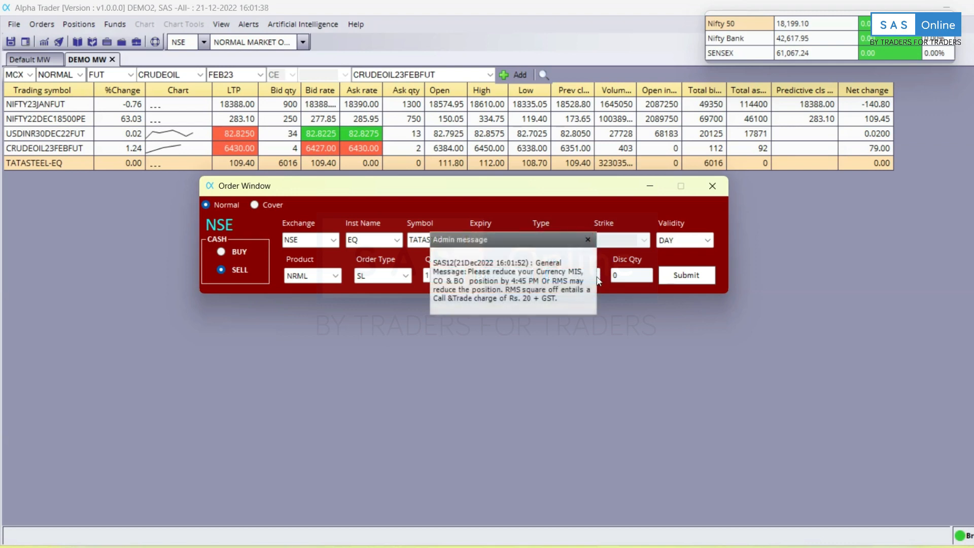
{"action": "left_click", "coordinate": [587, 238]}
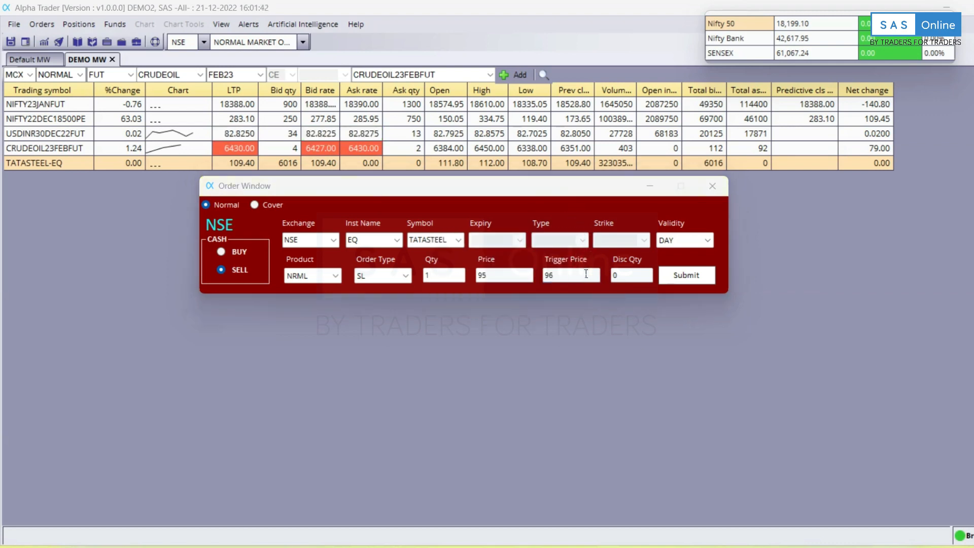
{"action": "left_click", "coordinate": [587, 273]}
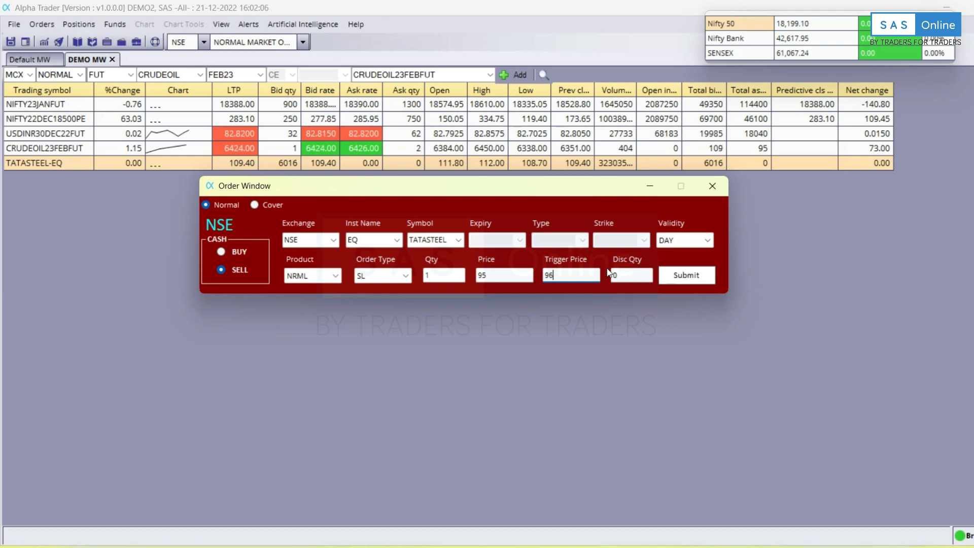
{"action": "left_click", "coordinate": [378, 275]}
{"action": "left_click", "coordinate": [376, 321]}
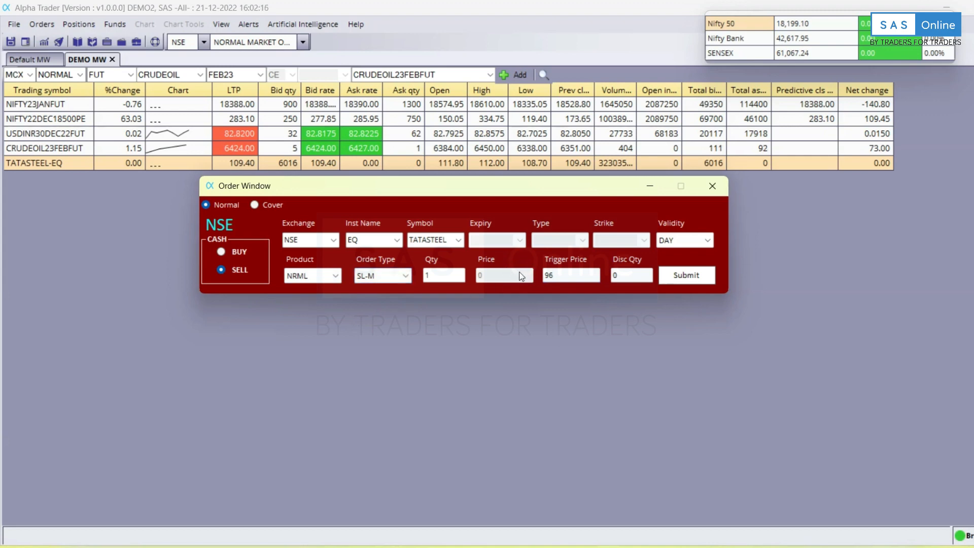
Change the TATASTEEL SL-M sell order's trigger price from 96 to 95, then close the order window without placing it.
{"action": "double_click", "coordinate": [566, 274]}
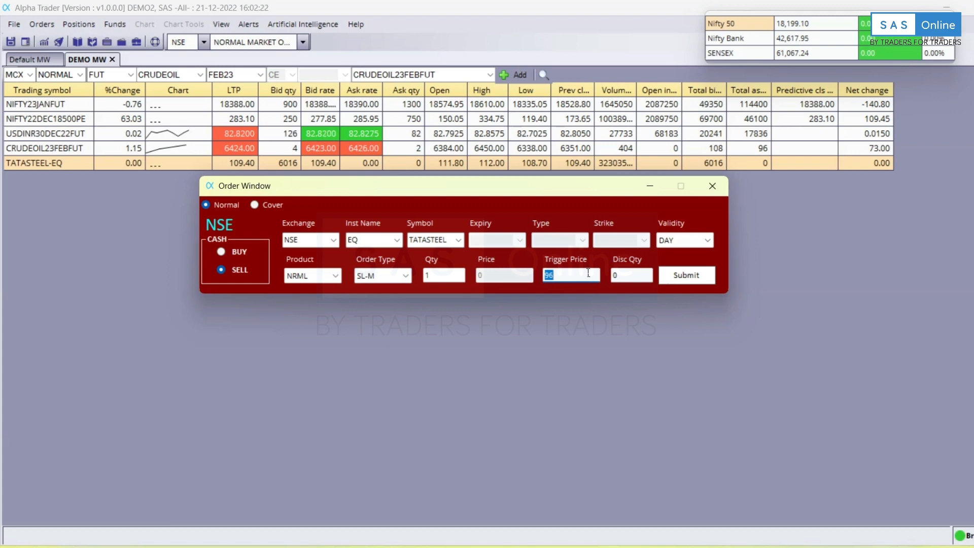
{"action": "key", "text": "BackSpace"}
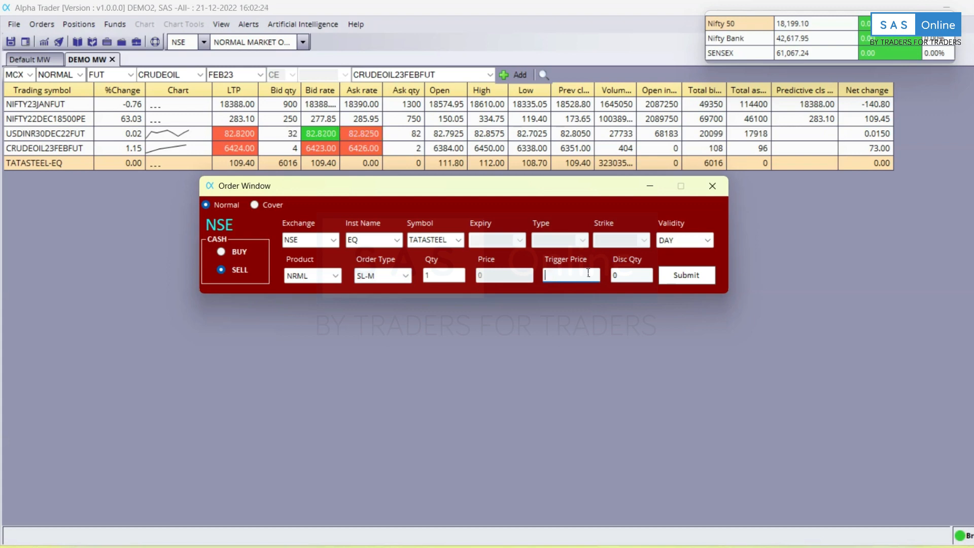
{"action": "type", "text": "95"}
{"action": "left_click", "coordinate": [725, 194]}
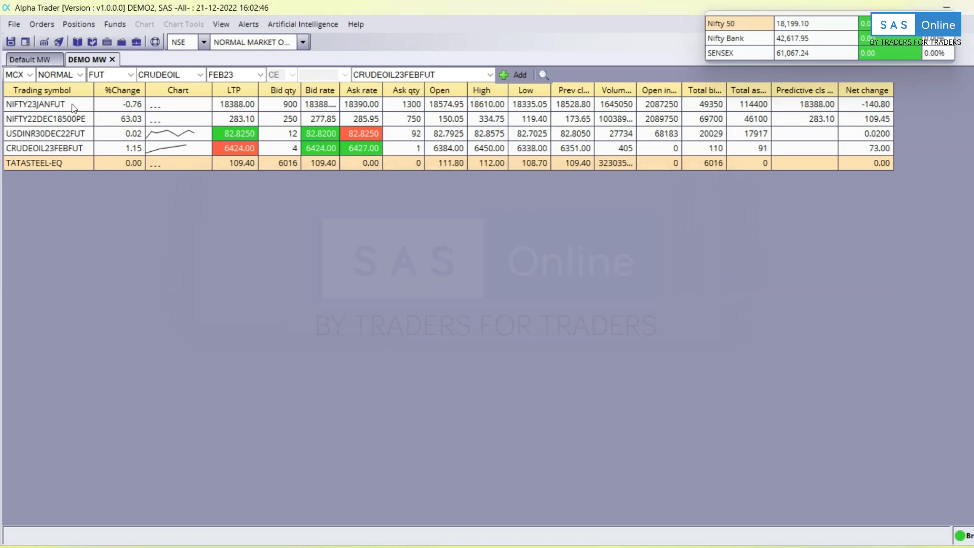
Start a Buy Bracket Order for NIFTY22DEC18500PE and drag its window lower and to the right.
{"action": "right_click", "coordinate": [66, 123]}
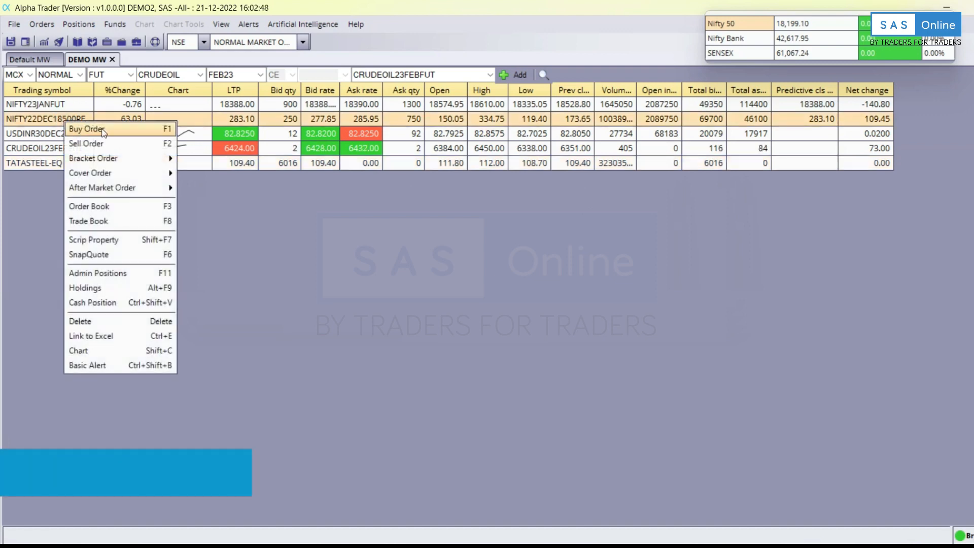
{"action": "mouse_move", "coordinate": [118, 158]}
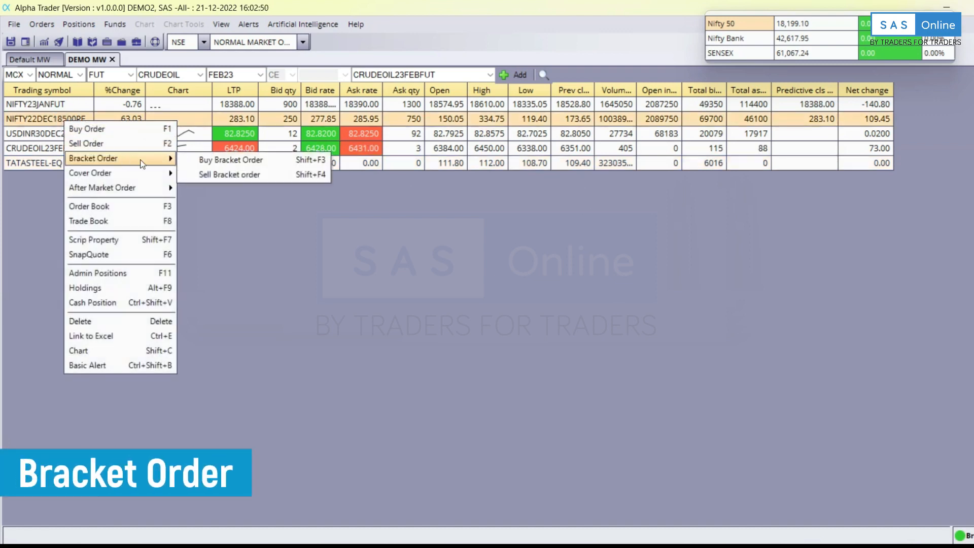
{"action": "left_click", "coordinate": [305, 159]}
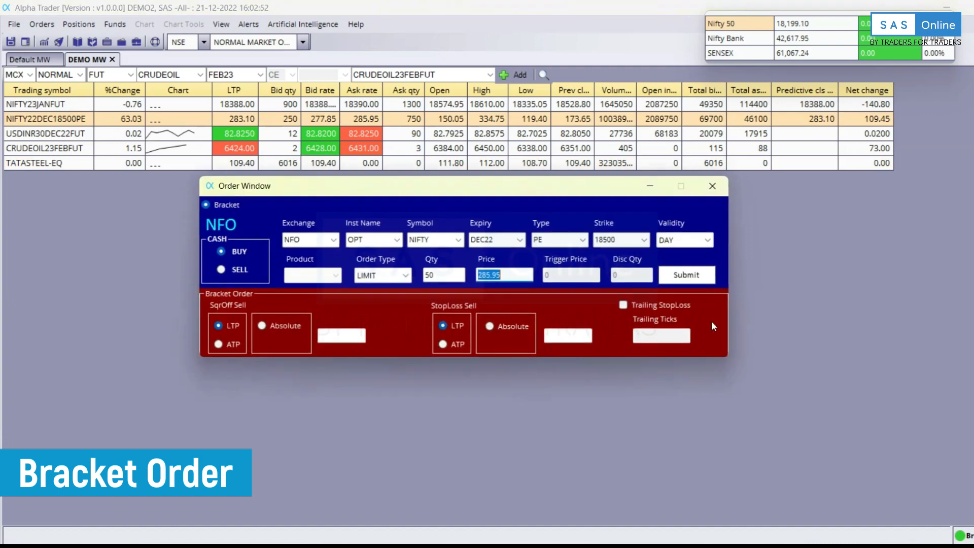
{"action": "left_click_drag", "start_coordinate": [575, 195], "coordinate": [670, 213]}
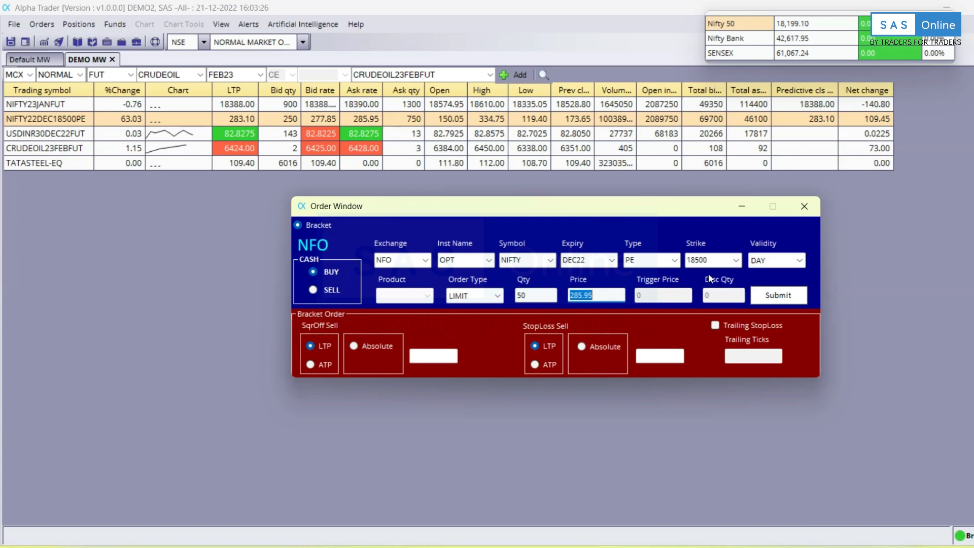
Switch the bracket order to absolute square-off and stop-loss, with price 100.
{"action": "left_click", "coordinate": [351, 346]}
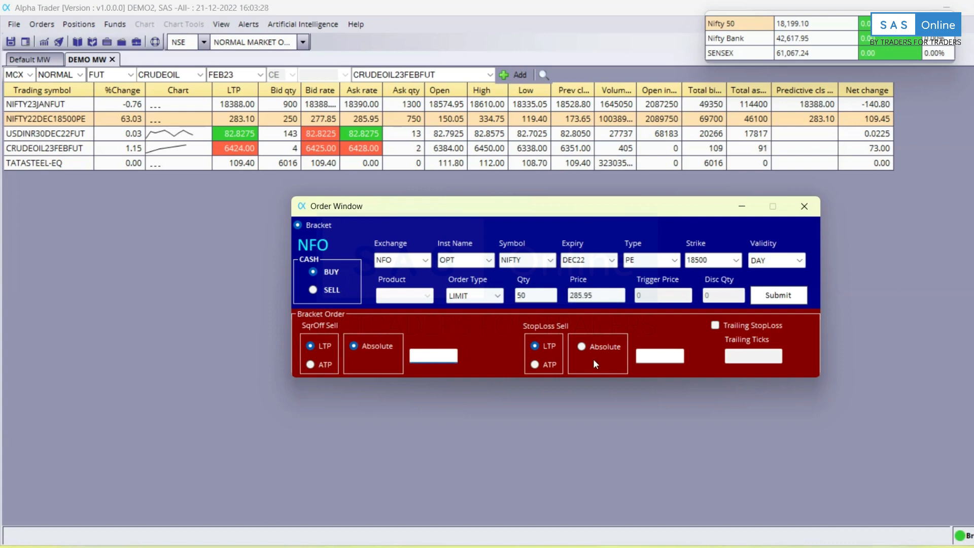
{"action": "left_click", "coordinate": [608, 345]}
{"action": "left_click", "coordinate": [599, 296]}
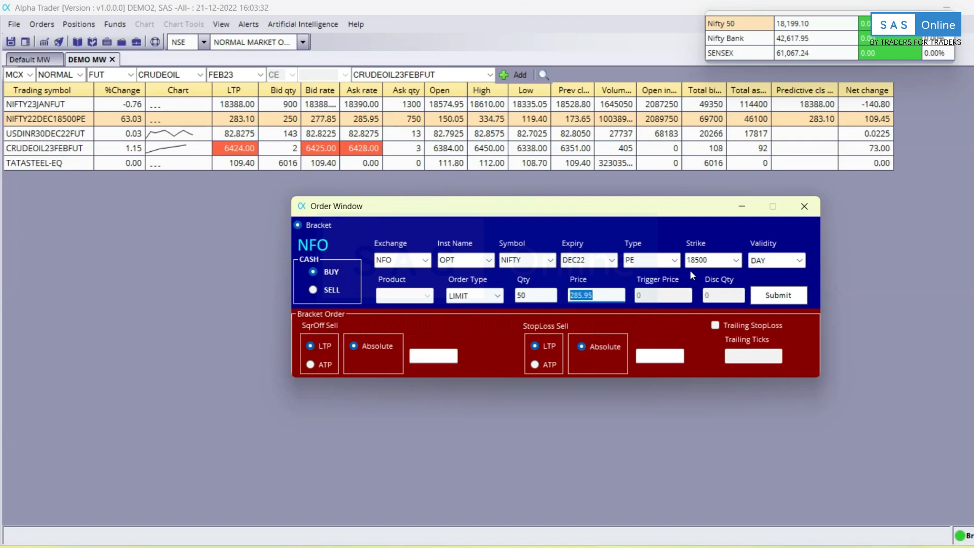
{"action": "type", "text": "100"}
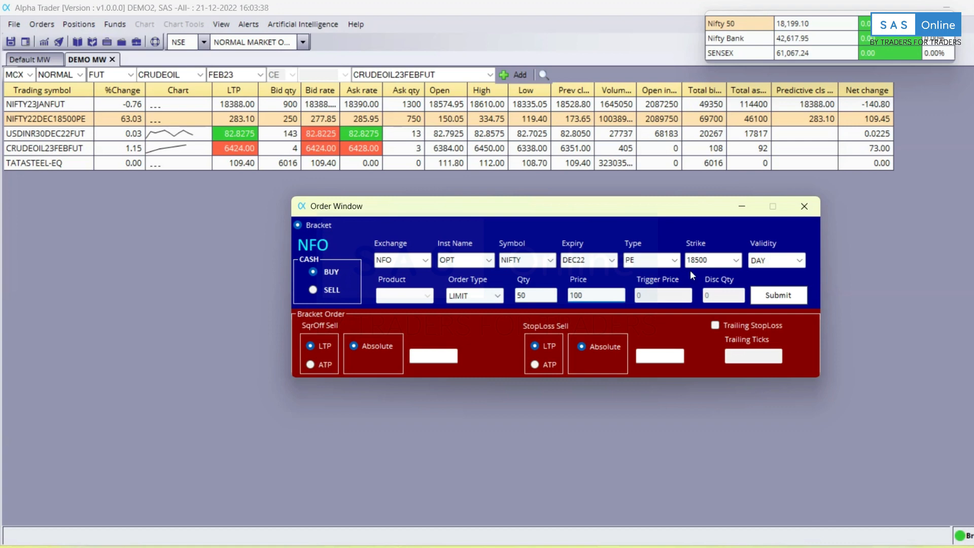
{"action": "key", "text": "Tab"}
Set the square-off target to 20 and the stop-loss value to 10.
{"action": "left_click", "coordinate": [416, 358]}
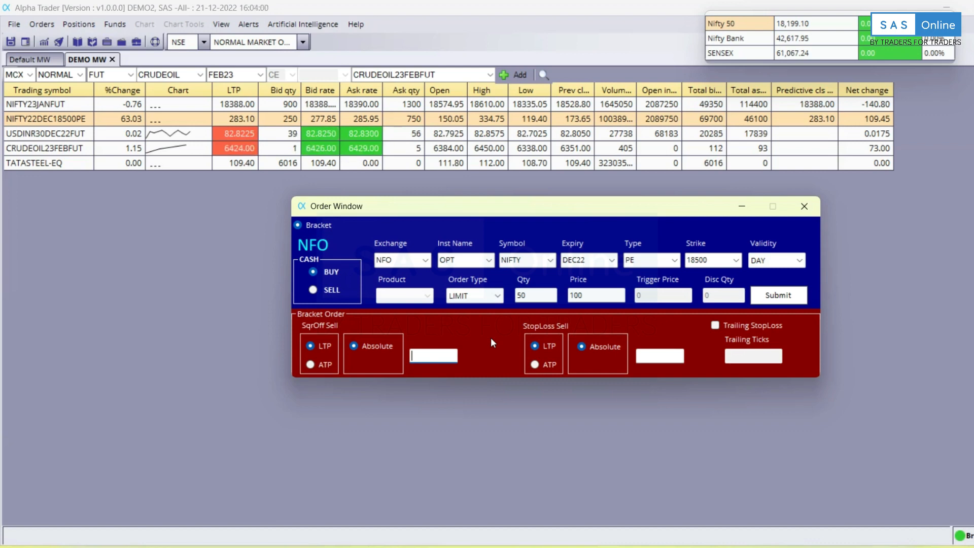
{"action": "type", "text": "20"}
{"action": "left_click", "coordinate": [660, 355]}
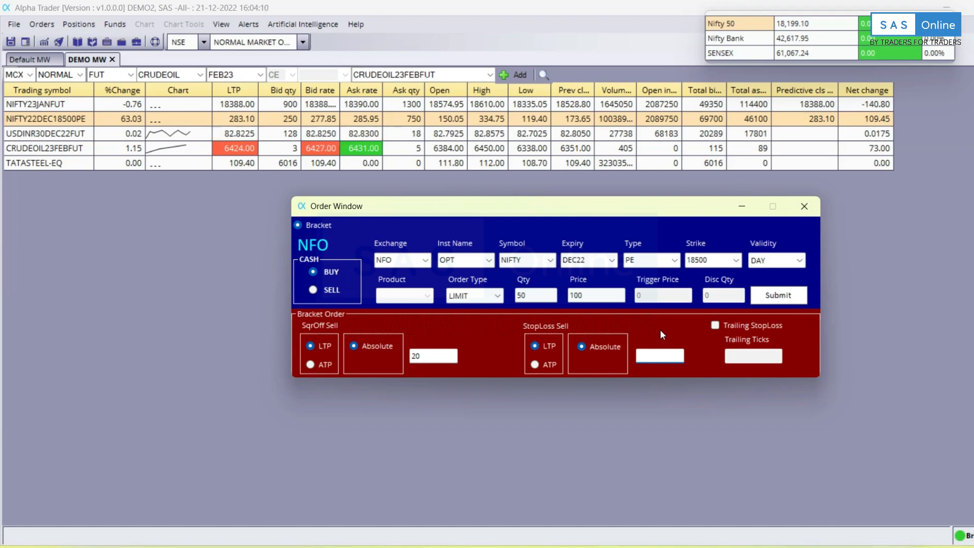
{"action": "type", "text": "10"}
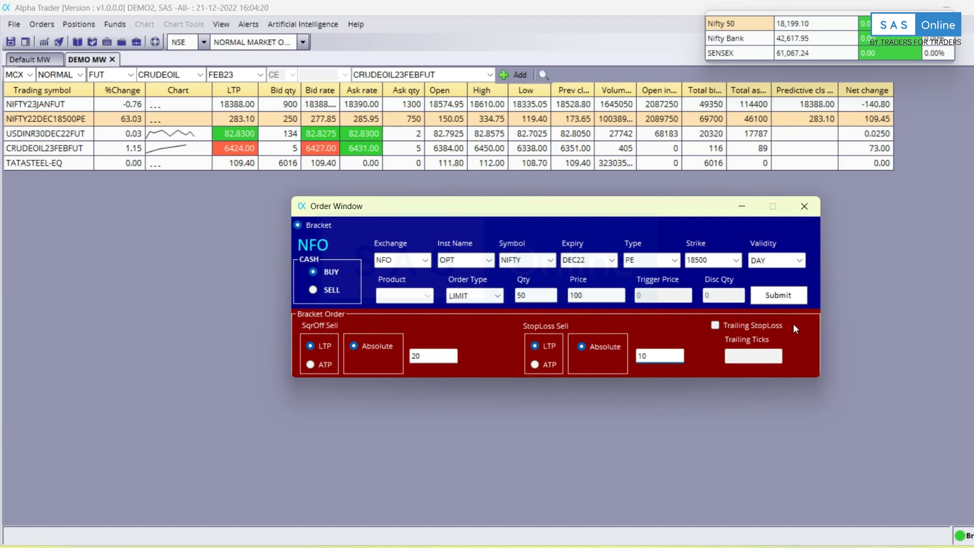
Enable trailing stop-loss at 1 tick, close the unplaced bracket order, and bring up the Orders menu.
{"action": "left_click", "coordinate": [715, 325]}
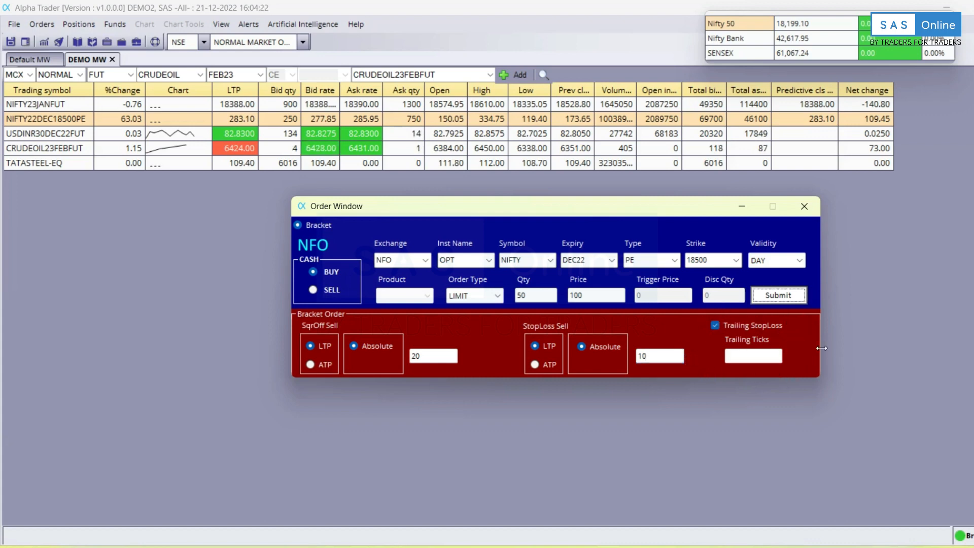
{"action": "left_click", "coordinate": [715, 326]}
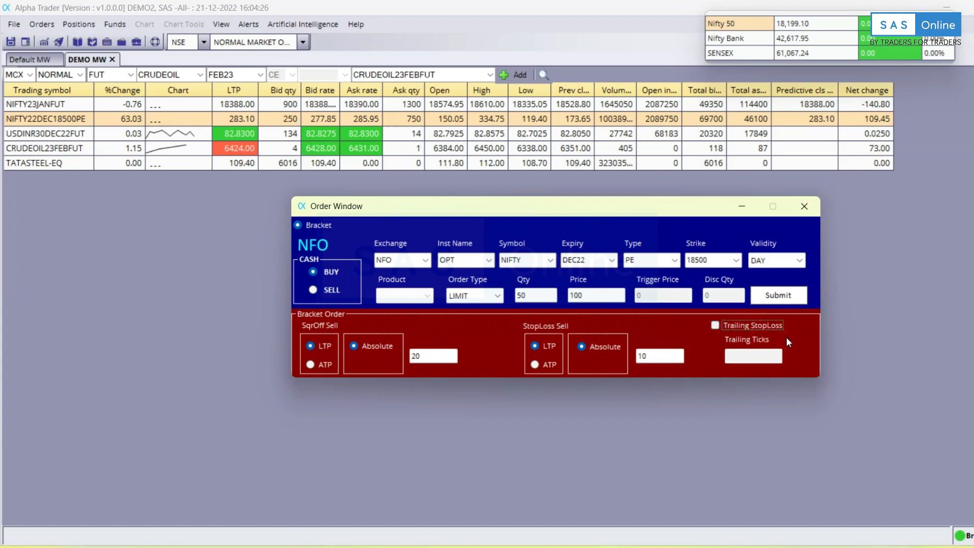
{"action": "left_click", "coordinate": [715, 325]}
{"action": "left_click", "coordinate": [752, 355]}
{"action": "type", "text": "1"}
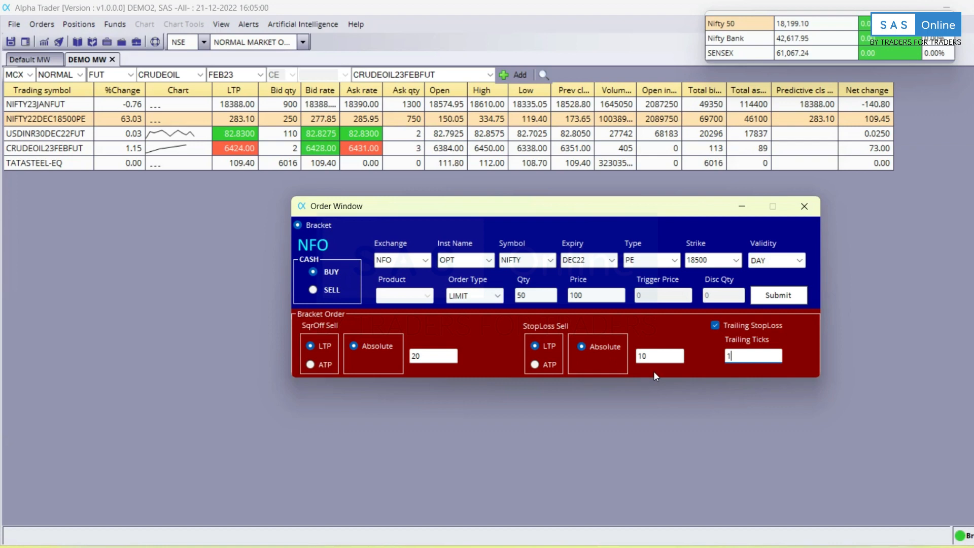
{"action": "left_click", "coordinate": [804, 206]}
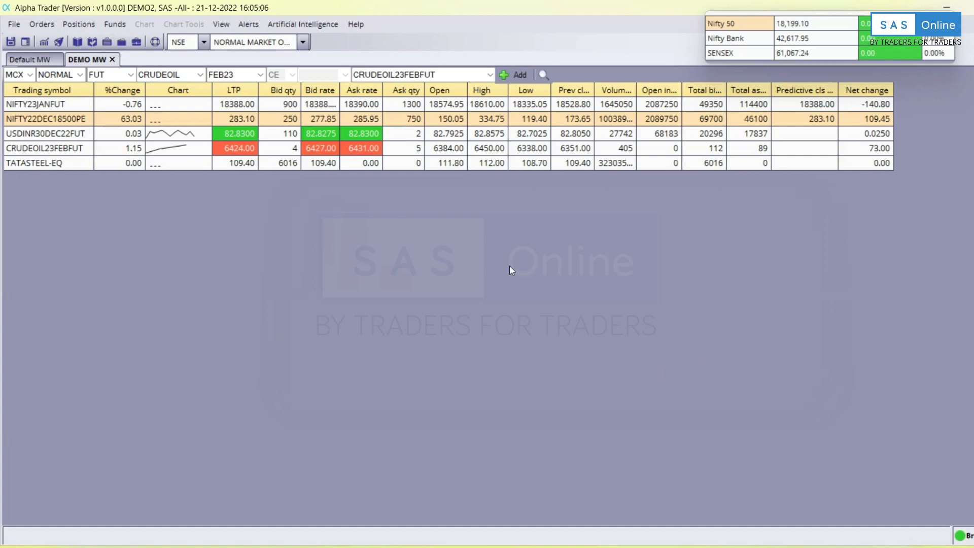
{"action": "left_click", "coordinate": [42, 23]}
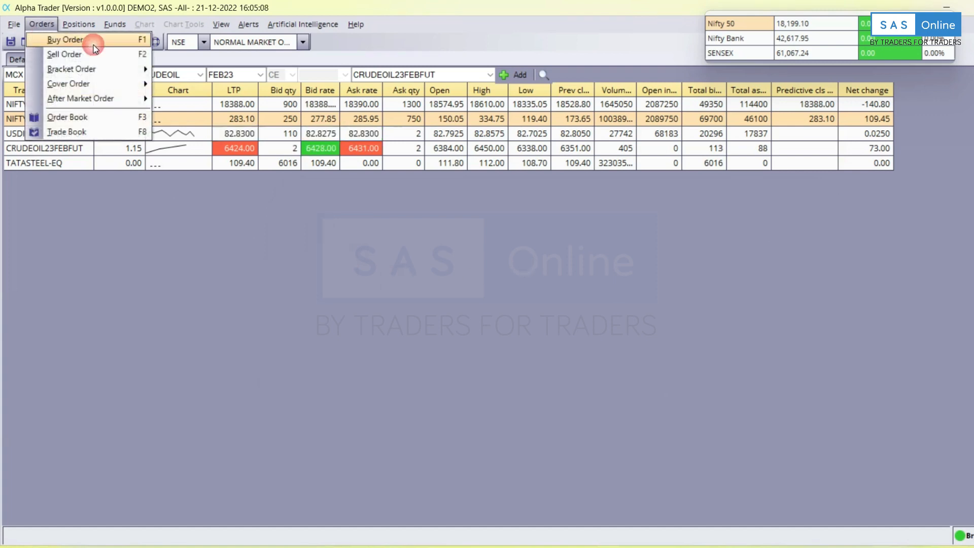
Open the empty Order Book, widen the completed orders' Product Type column, and switch to Default MW.
{"action": "left_click", "coordinate": [116, 118]}
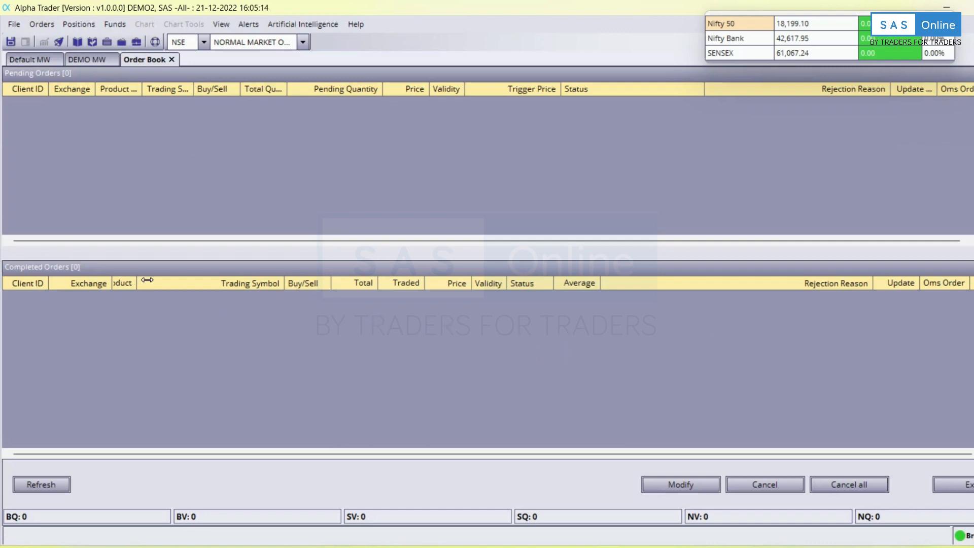
{"action": "left_click_drag", "start_coordinate": [137, 279], "coordinate": [170, 280]}
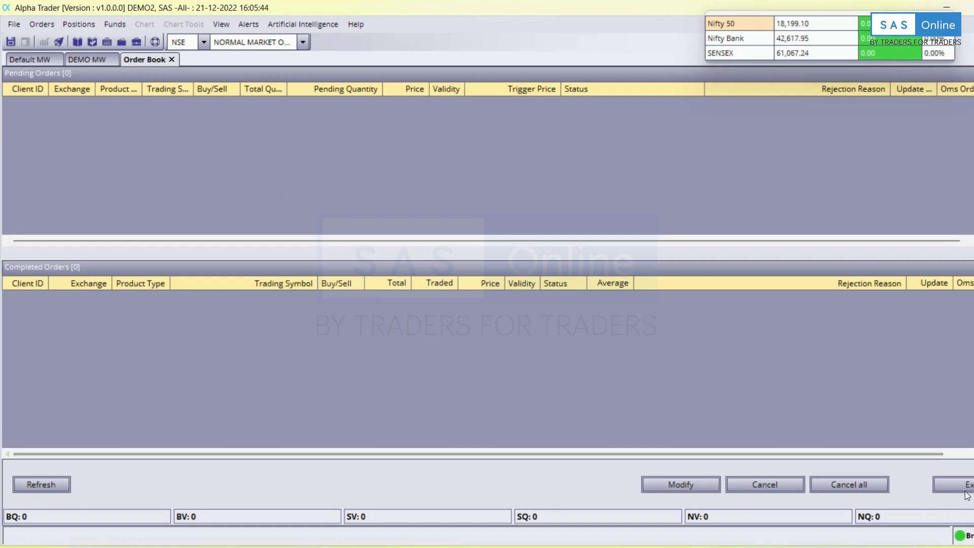
{"action": "left_click", "coordinate": [951, 484]}
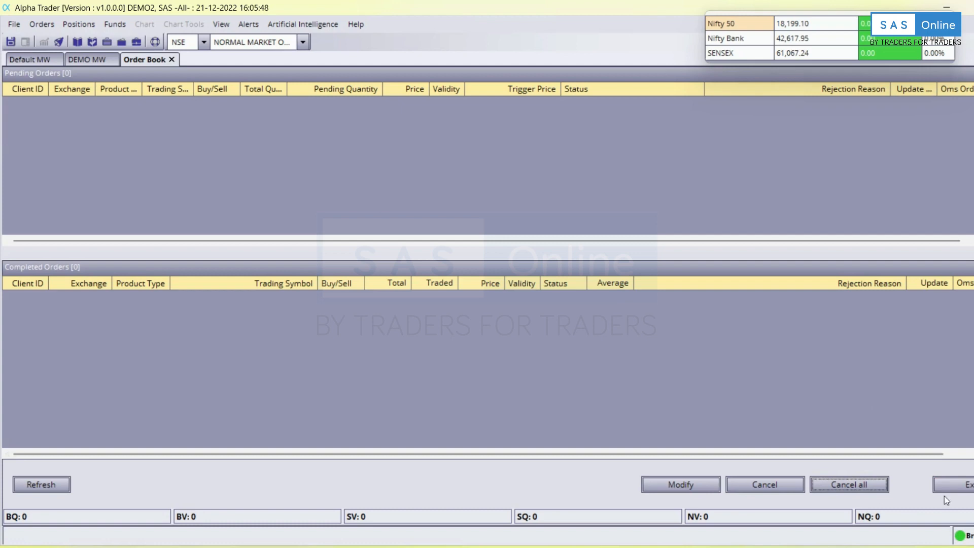
{"action": "left_click", "coordinate": [28, 61]}
Return to DEMO MW, then bring up and dismiss the NIFTY22DEC18500PE order context menu.
{"action": "left_click", "coordinate": [89, 59]}
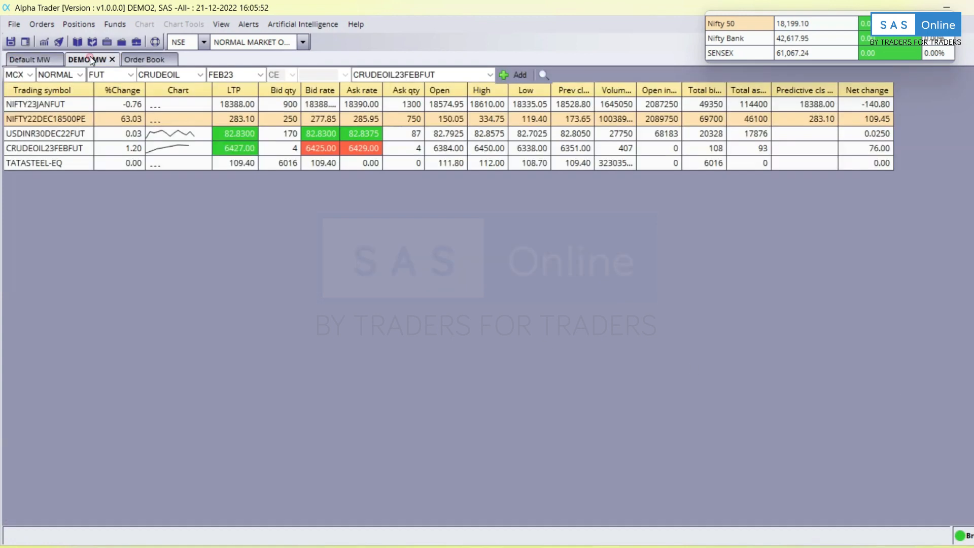
{"action": "right_click", "coordinate": [73, 123]}
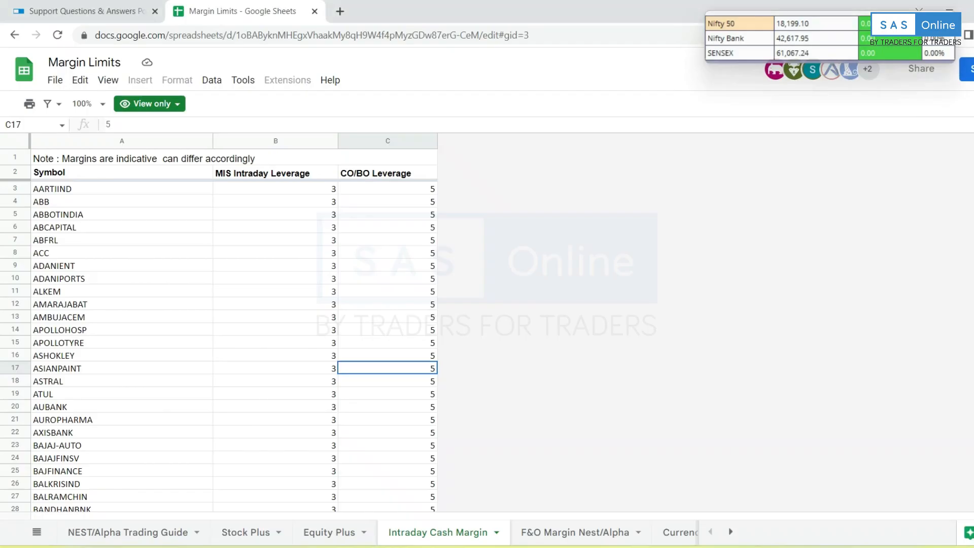
{"action": "left_click", "coordinate": [589, 229]}
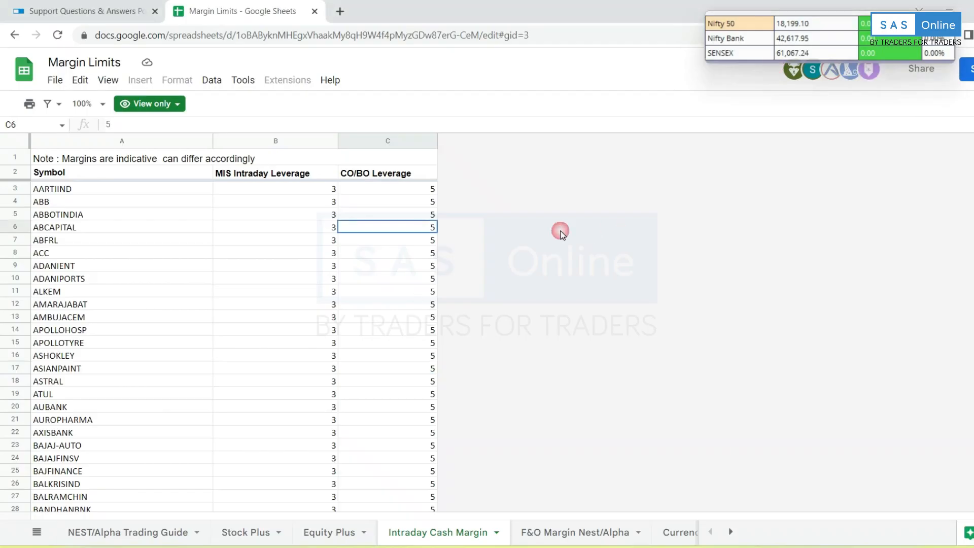
{"action": "left_click", "coordinate": [373, 191]}
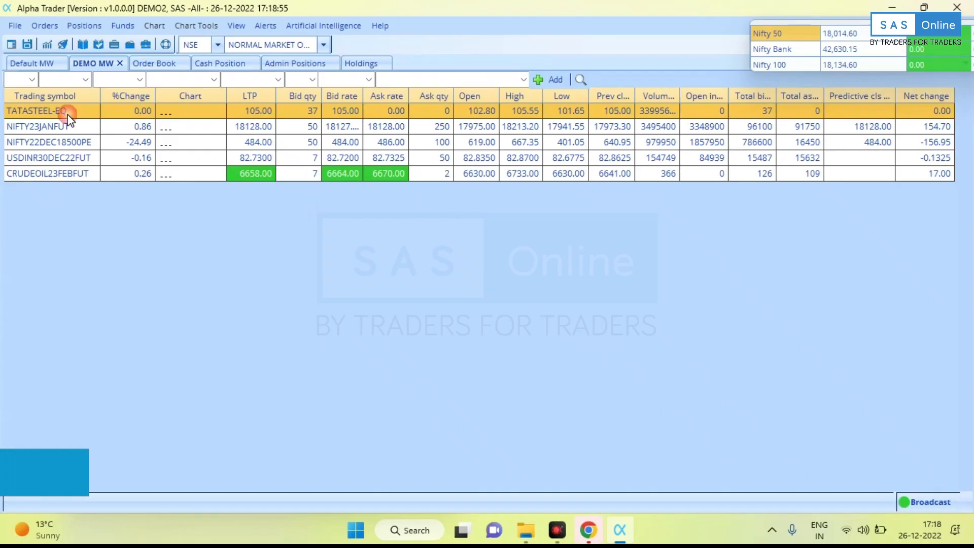
{"action": "right_click", "coordinate": [67, 114]}
{"action": "mouse_move", "coordinate": [132, 174]}
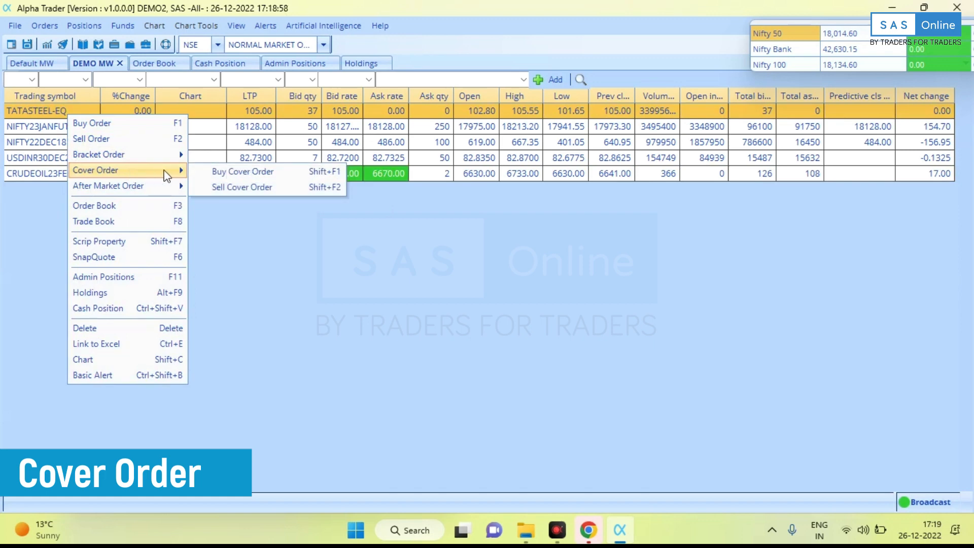
{"action": "left_click", "coordinate": [229, 171]}
{"action": "left_click_drag", "start_coordinate": [513, 227], "coordinate": [403, 206]}
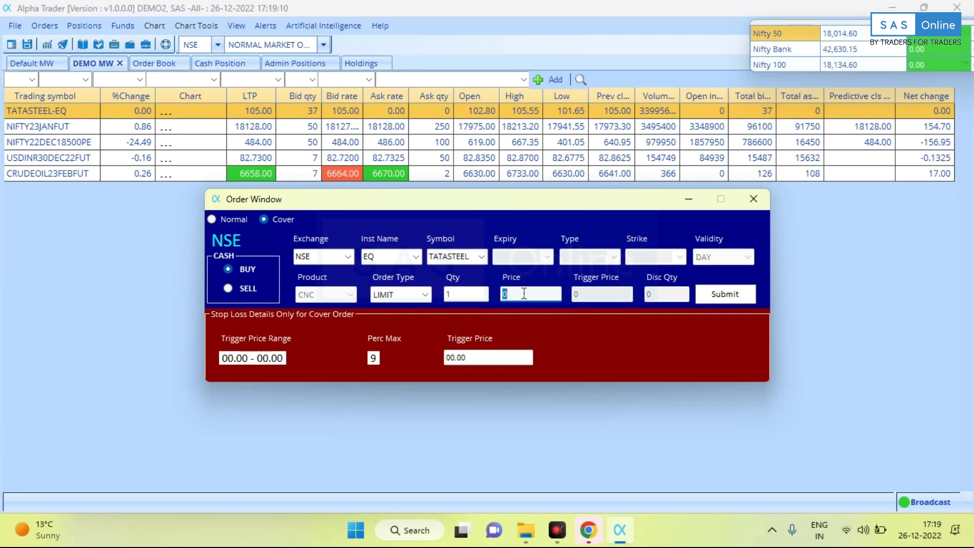
{"action": "key", "text": "BackSpace"}
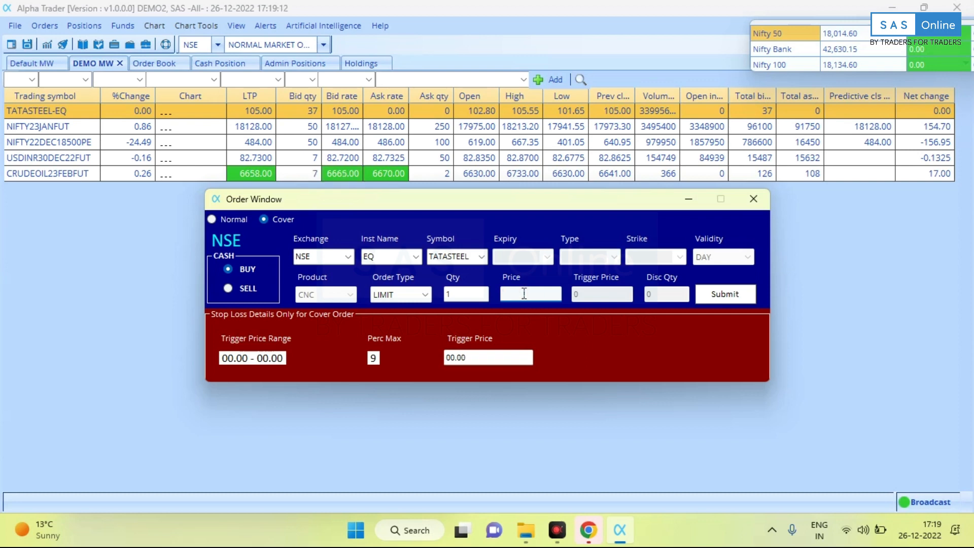
{"action": "type", "text": "100"}
{"action": "left_click", "coordinate": [488, 359]}
{"action": "key", "text": "BackSpace"}
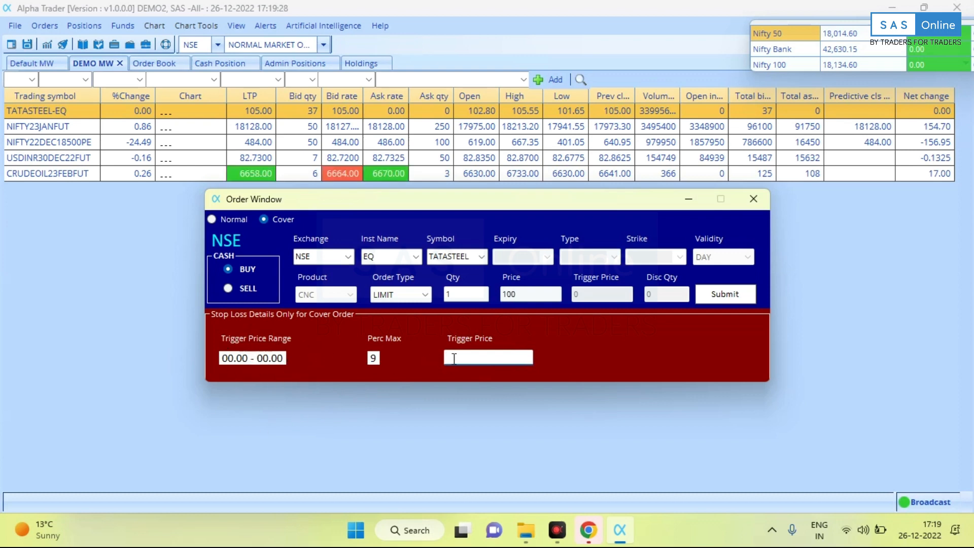
{"action": "left_click", "coordinate": [491, 359]}
{"action": "type", "text": "95"}
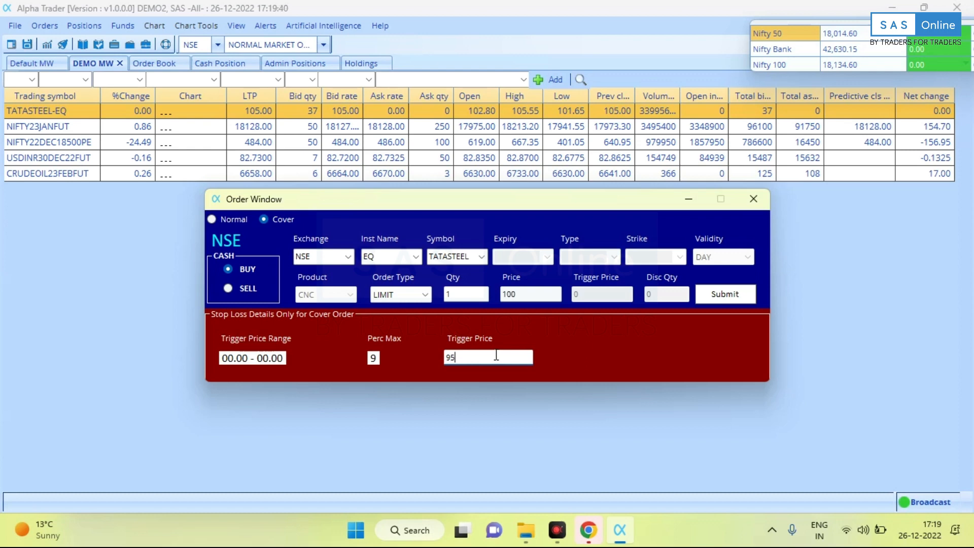
{"action": "left_click", "coordinate": [754, 200]}
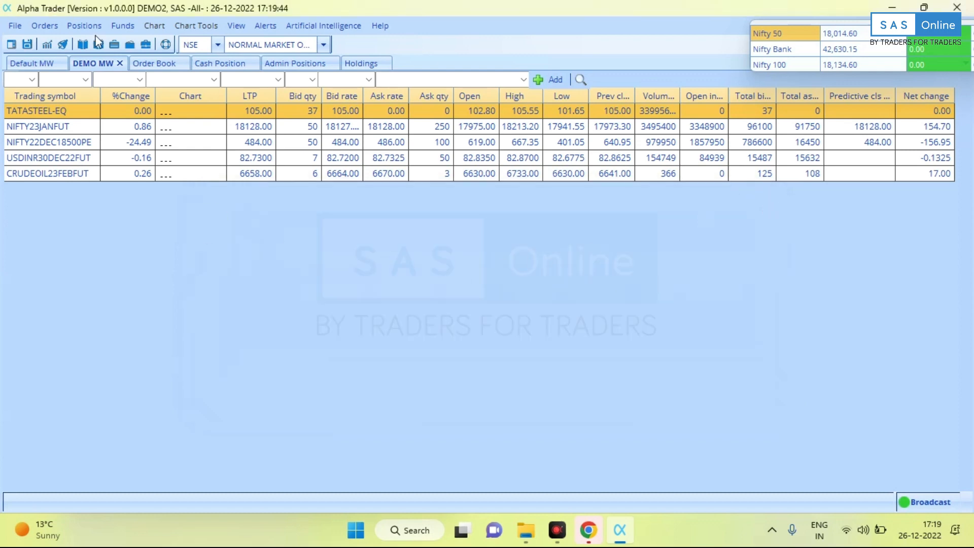
{"action": "left_click", "coordinate": [50, 29]}
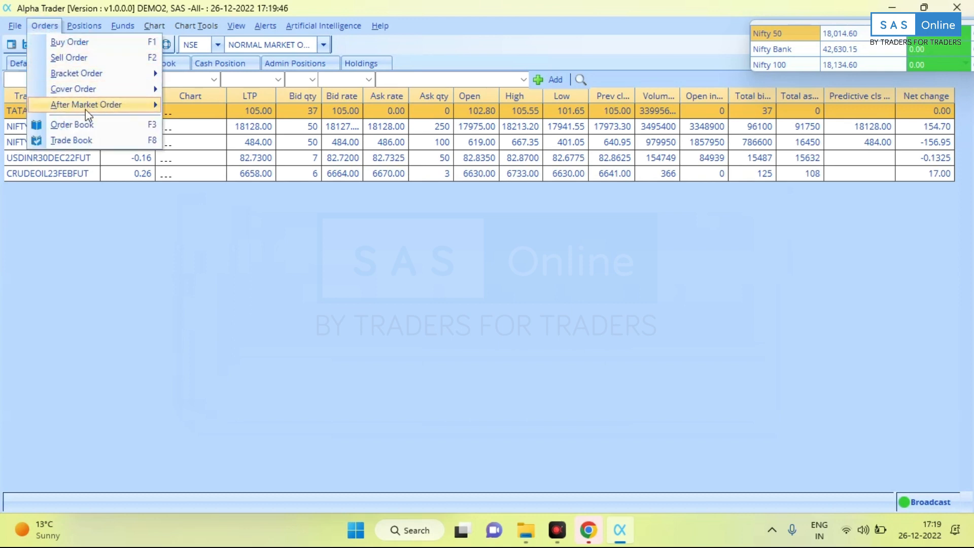
{"action": "left_click", "coordinate": [80, 126]}
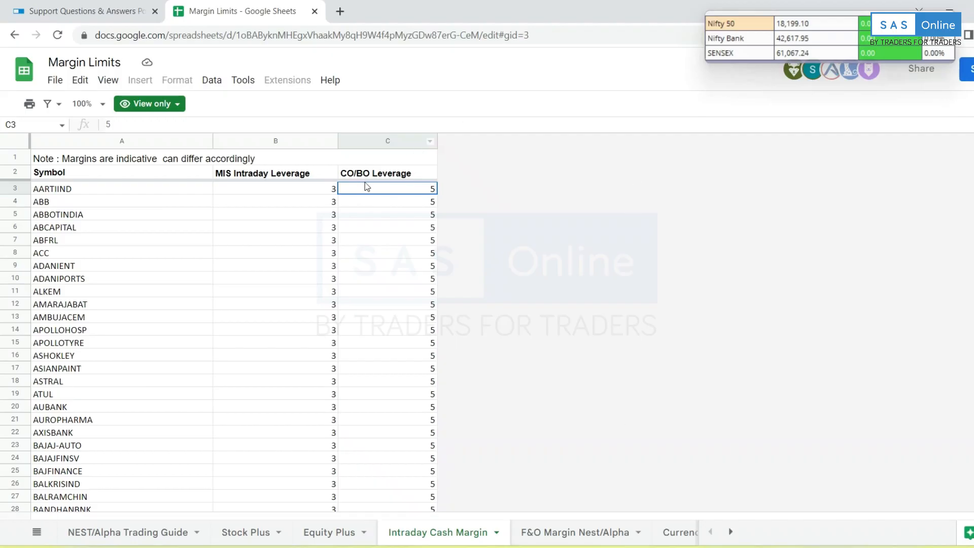
Select the CO/BO Leverage values C5:C16 in the Intraday Cash Margin sheet, then return to Alpha Trader.
{"action": "left_click", "coordinate": [377, 174]}
{"action": "left_click", "coordinate": [381, 190]}
{"action": "left_click_drag", "start_coordinate": [404, 213], "coordinate": [457, 349]}
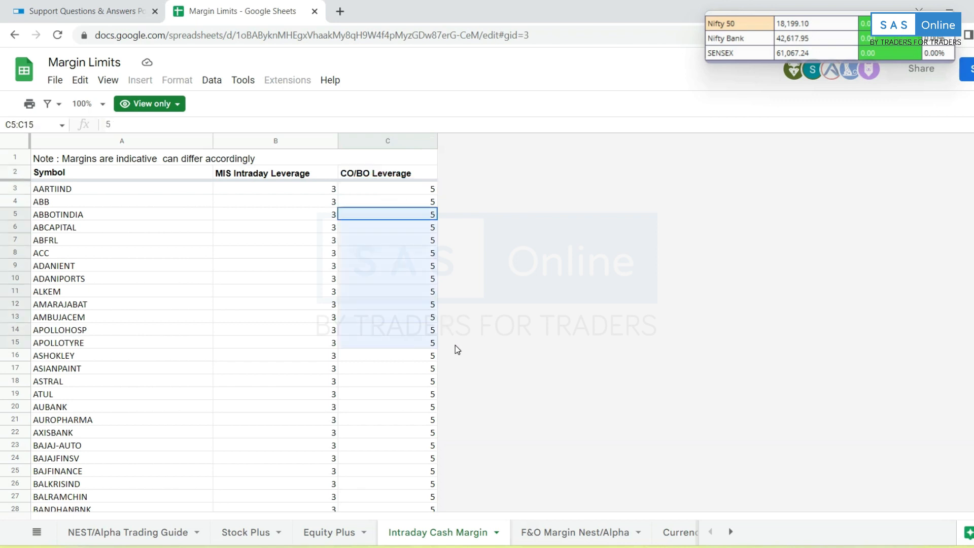
{"action": "left_click", "coordinate": [583, 345]}
{"action": "left_click", "coordinate": [616, 547]}
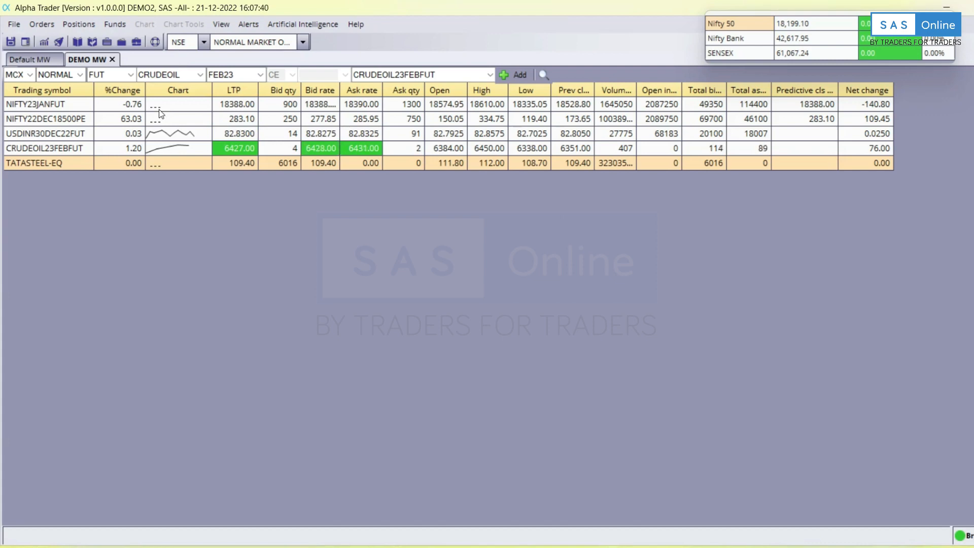
Open the Order Book, try Modify, and dismiss the 'No pending order to modify' message.
{"action": "left_click", "coordinate": [40, 26]}
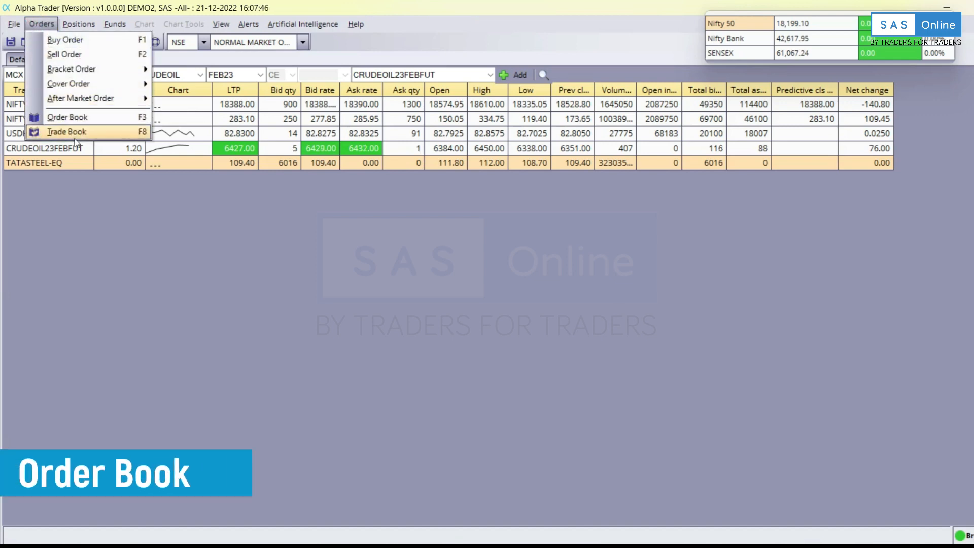
{"action": "left_click", "coordinate": [84, 120]}
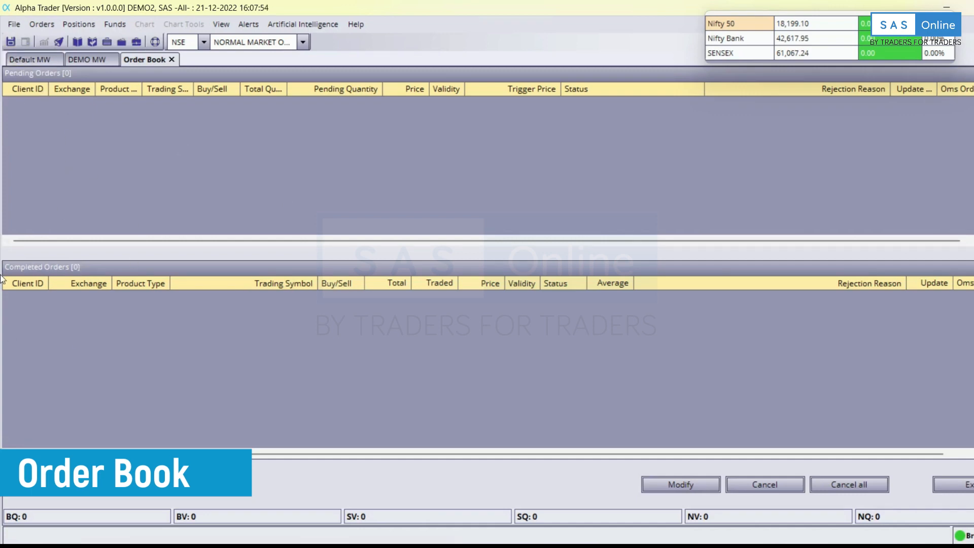
{"action": "left_click", "coordinate": [68, 119]}
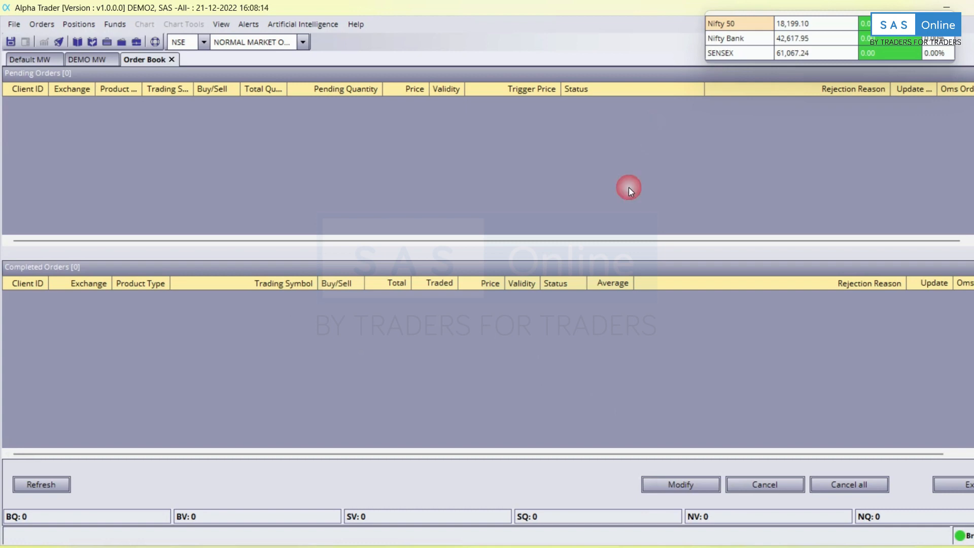
{"action": "left_click", "coordinate": [687, 482]}
{"action": "left_click", "coordinate": [544, 323]}
Open Cash Position with its Category column widened, select COMMODITY_OPTIONS, then open Admin Positions.
{"action": "left_click", "coordinate": [86, 25]}
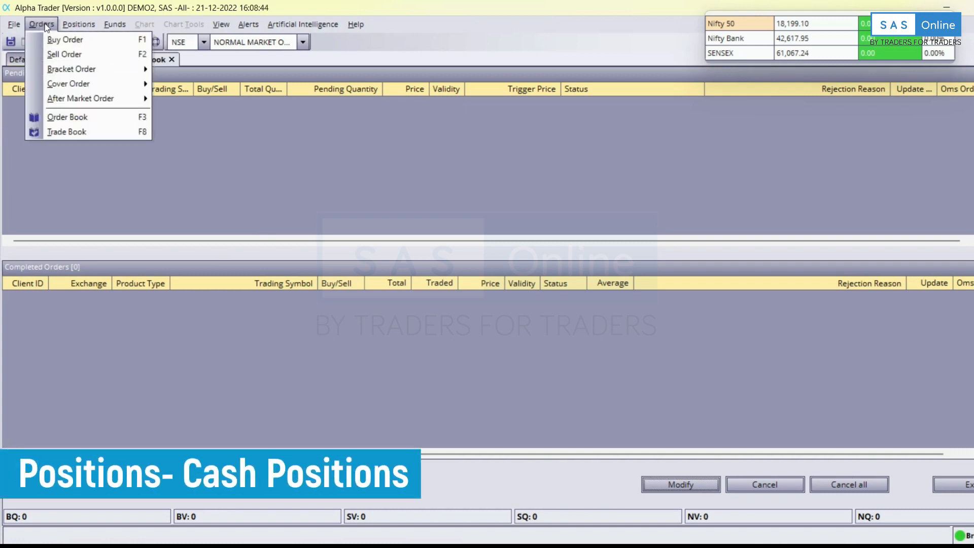
{"action": "left_click", "coordinate": [83, 40]}
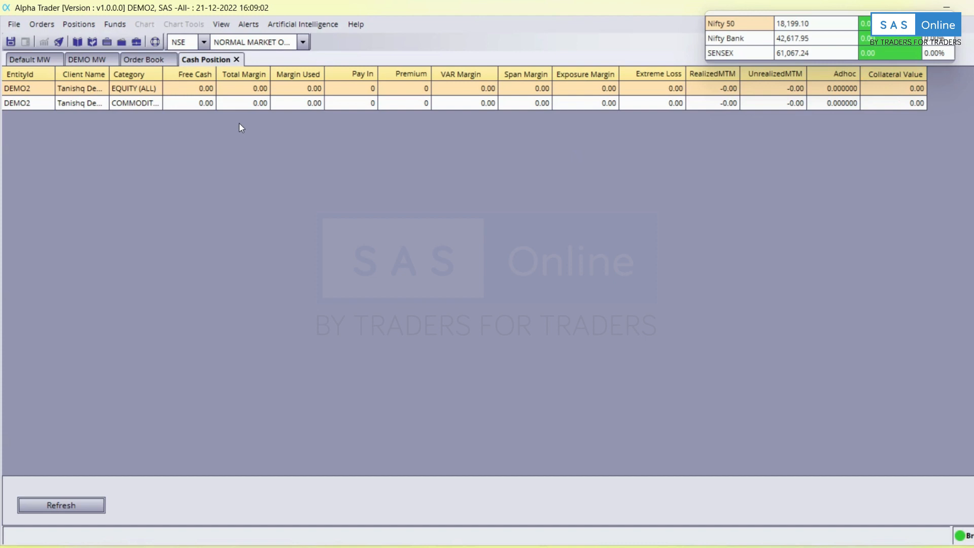
{"action": "left_click_drag", "start_coordinate": [162, 72], "coordinate": [206, 74]}
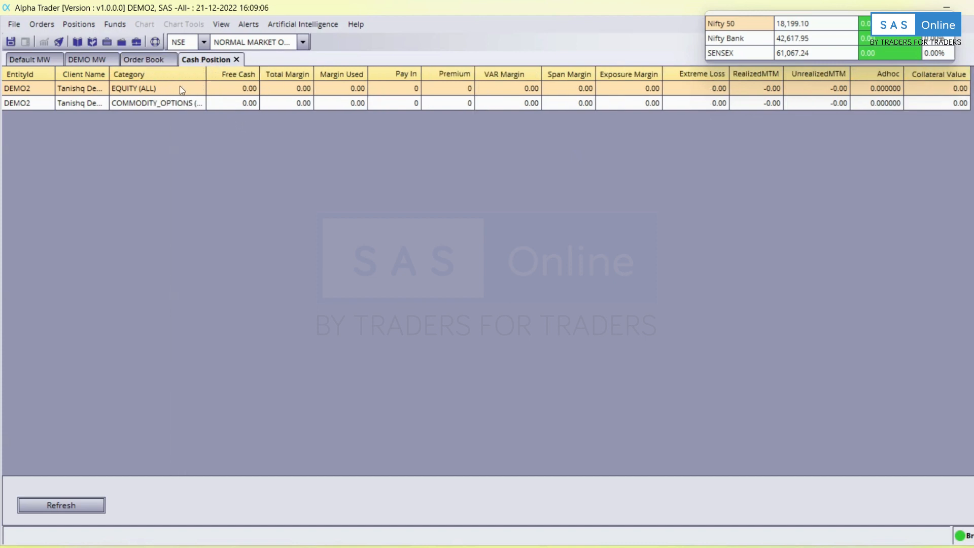
{"action": "left_click", "coordinate": [287, 104]}
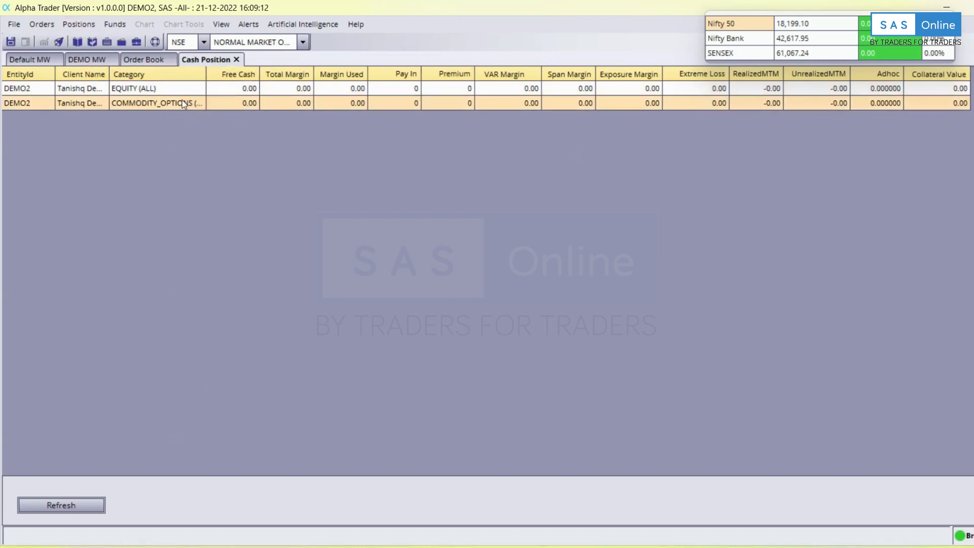
{"action": "left_click", "coordinate": [75, 28]}
{"action": "left_click", "coordinate": [87, 54]}
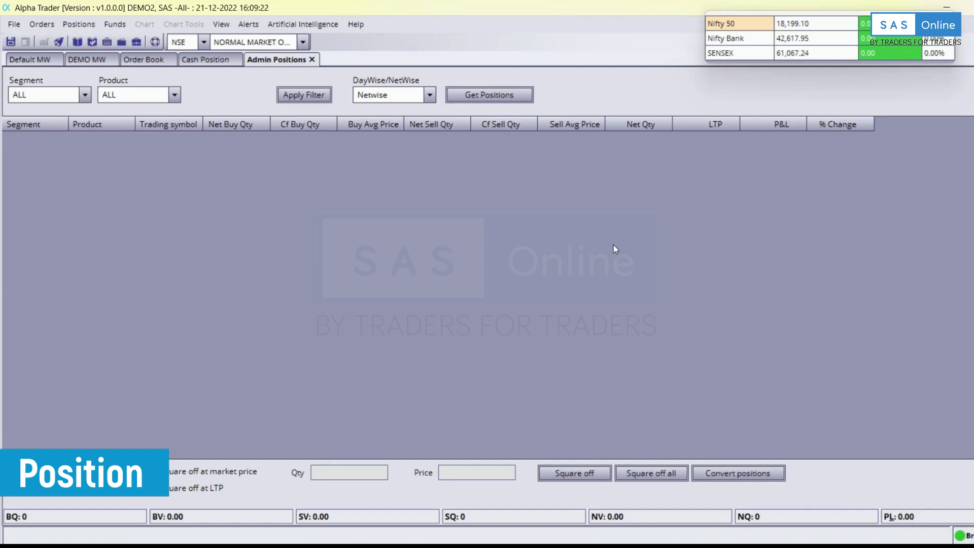
Toggle the positions view between Daywise and Netwise and load the positions.
{"action": "left_click", "coordinate": [433, 94]}
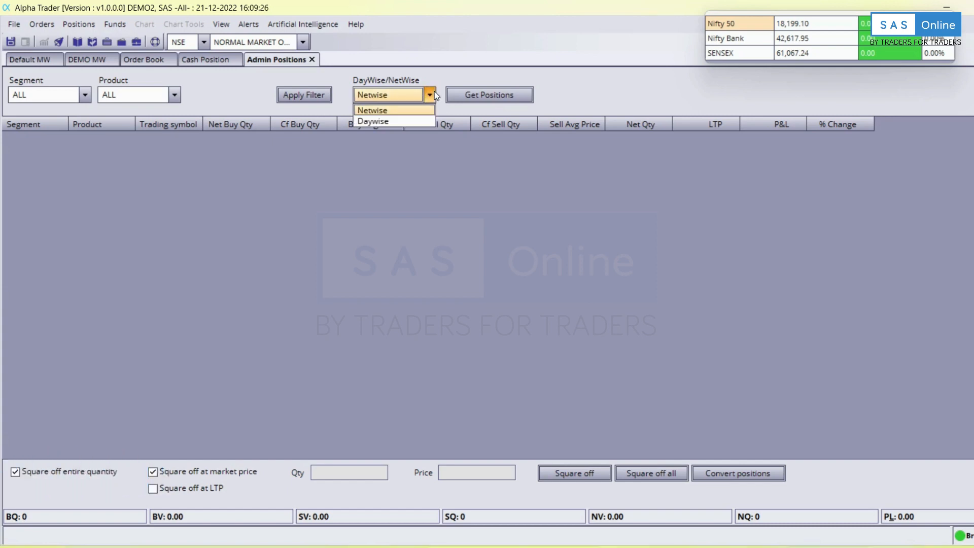
{"action": "left_click", "coordinate": [384, 122]}
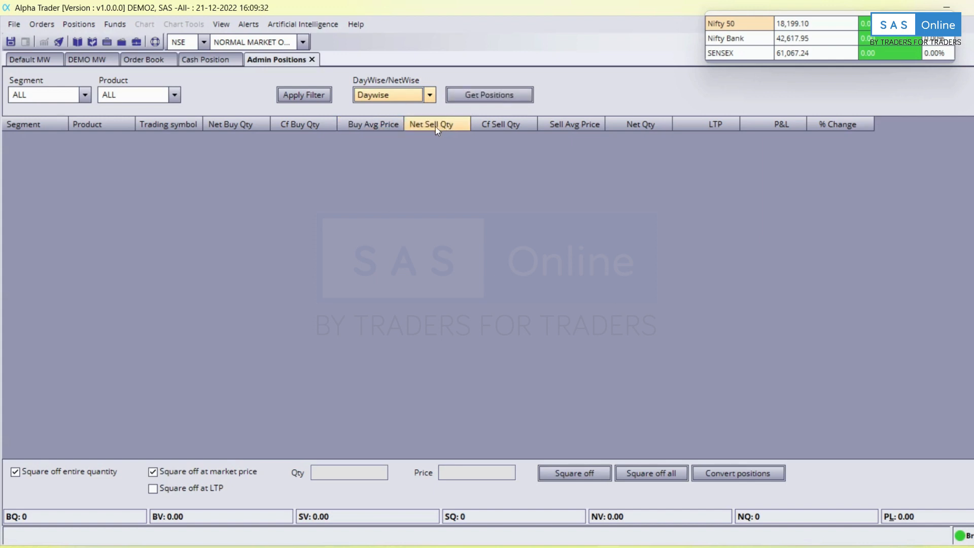
{"action": "left_click", "coordinate": [430, 94]}
{"action": "left_click", "coordinate": [411, 112]}
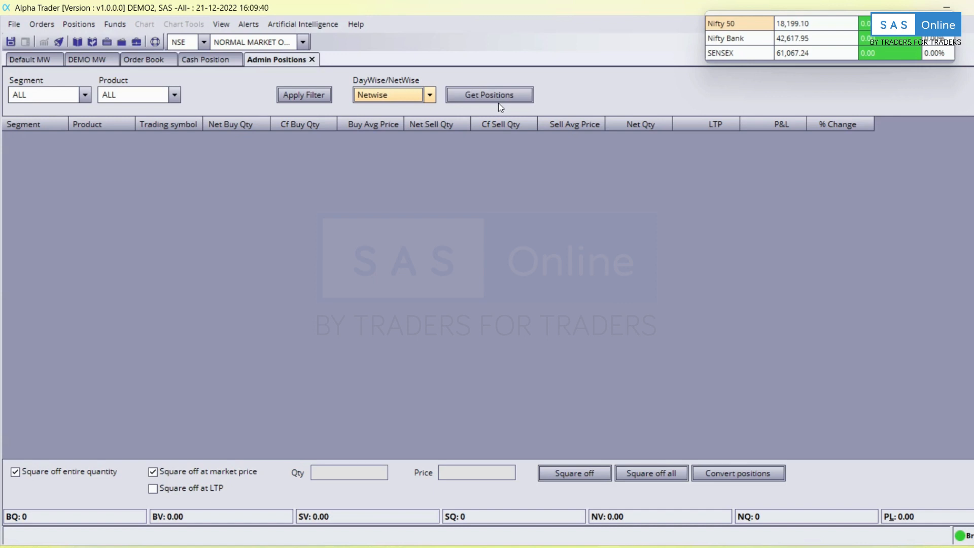
{"action": "left_click", "coordinate": [508, 94]}
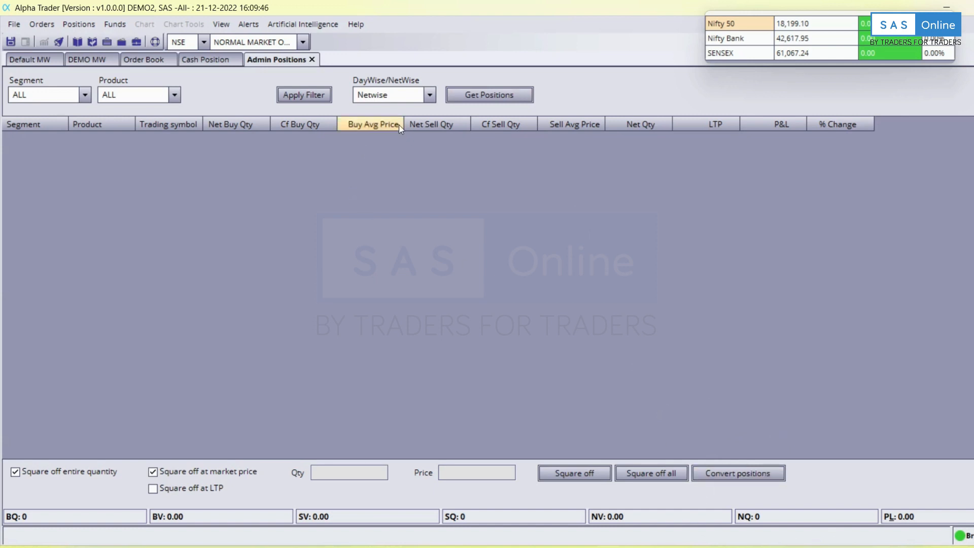
{"action": "left_click", "coordinate": [429, 95]}
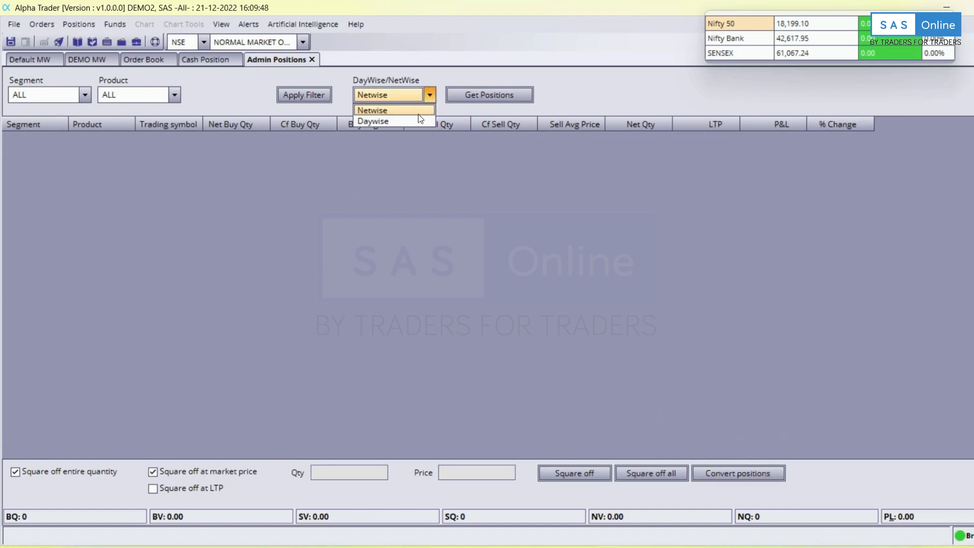
{"action": "left_click", "coordinate": [415, 120]}
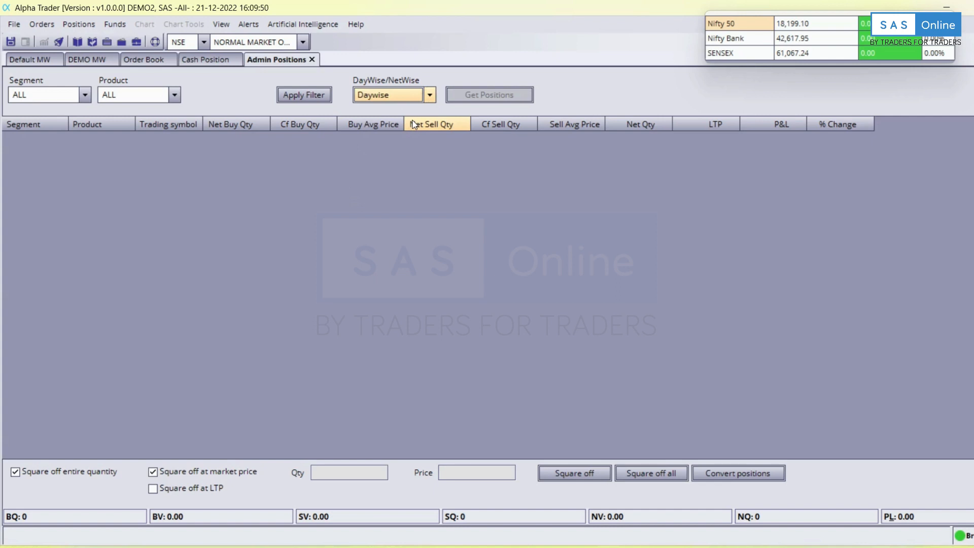
{"action": "left_click", "coordinate": [430, 96]}
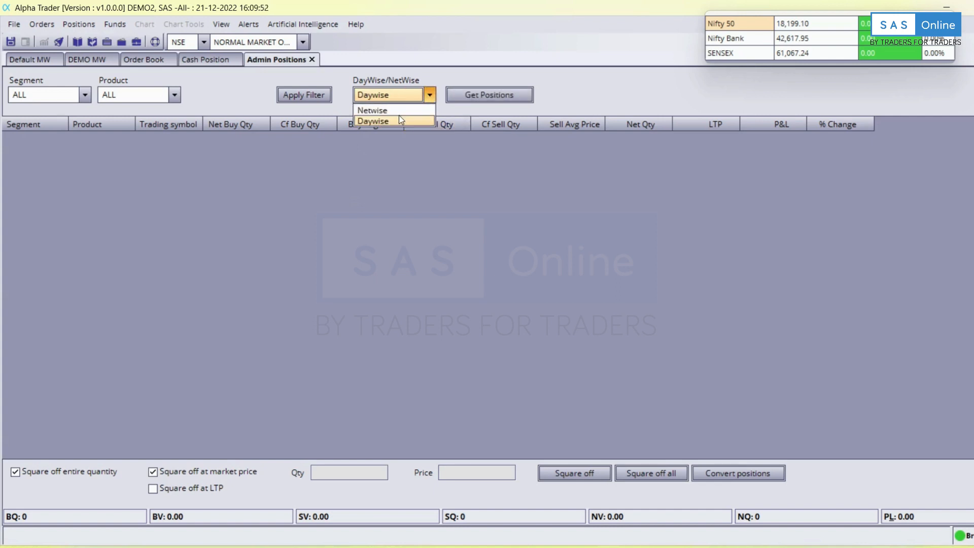
{"action": "left_click", "coordinate": [402, 116]}
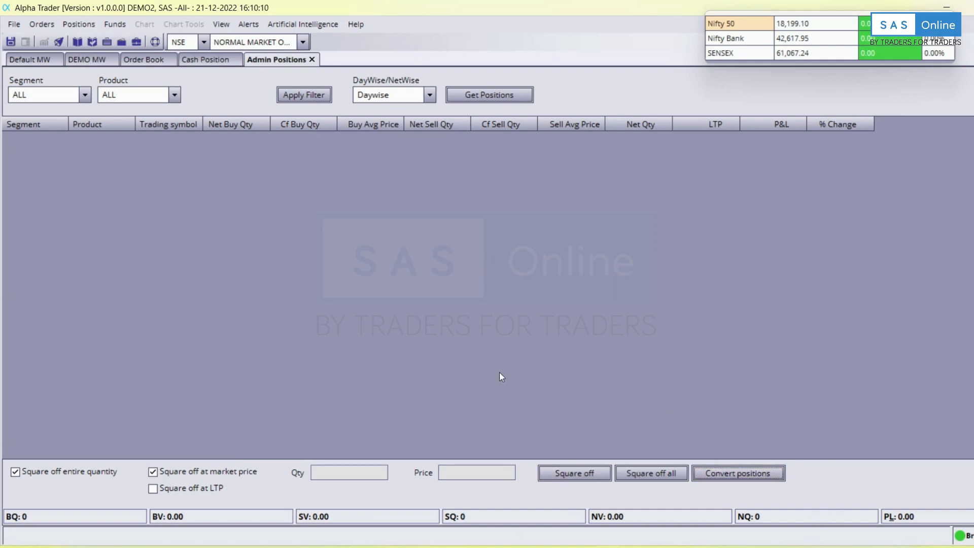
Set the positions view to Netwise and confirm squaring off all positions at market price.
{"action": "left_click", "coordinate": [403, 95]}
{"action": "left_click", "coordinate": [400, 111]}
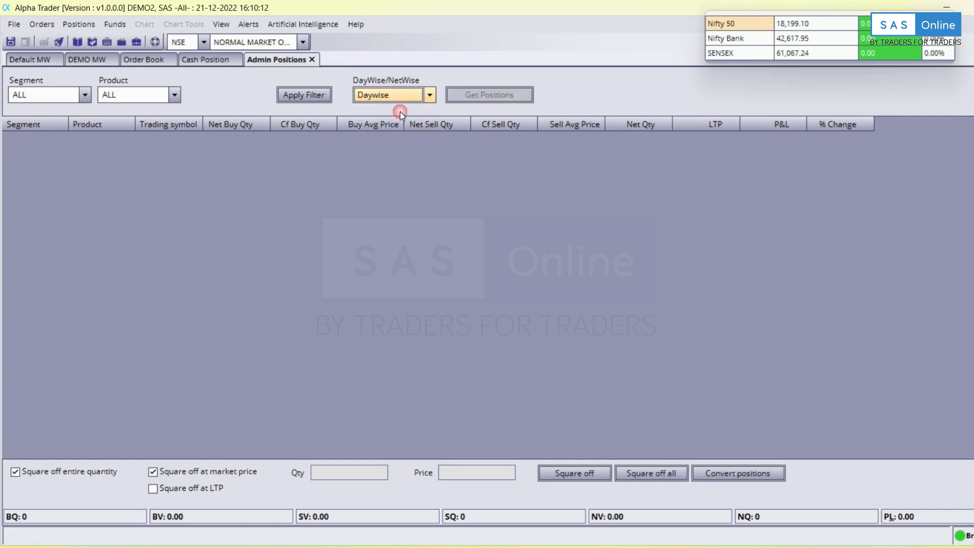
{"action": "left_click", "coordinate": [399, 99]}
{"action": "left_click", "coordinate": [404, 113]}
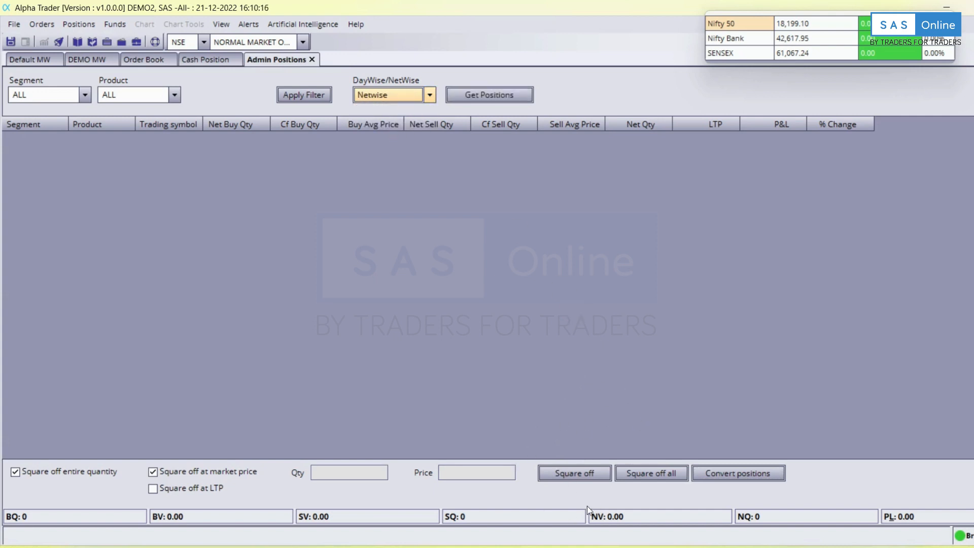
{"action": "left_click", "coordinate": [648, 473]}
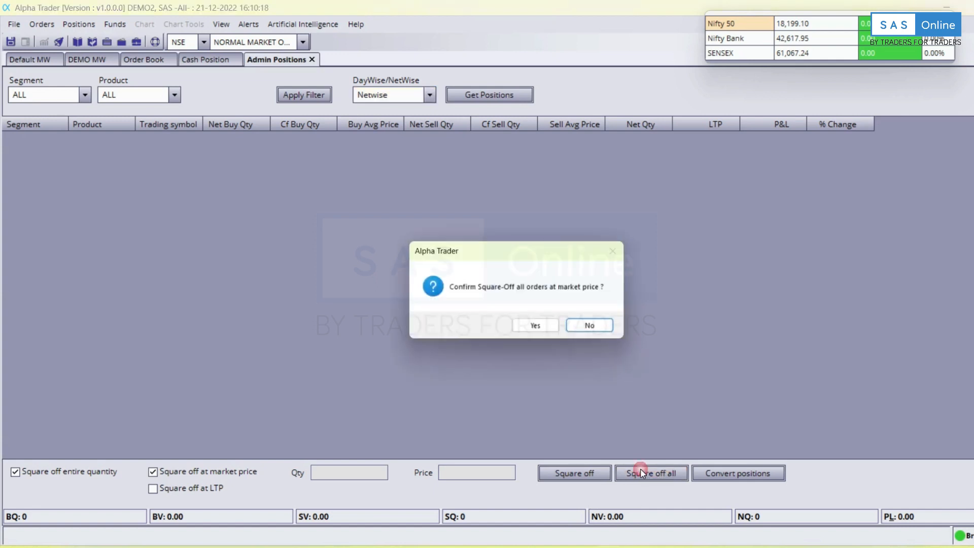
{"action": "left_click", "coordinate": [539, 328]}
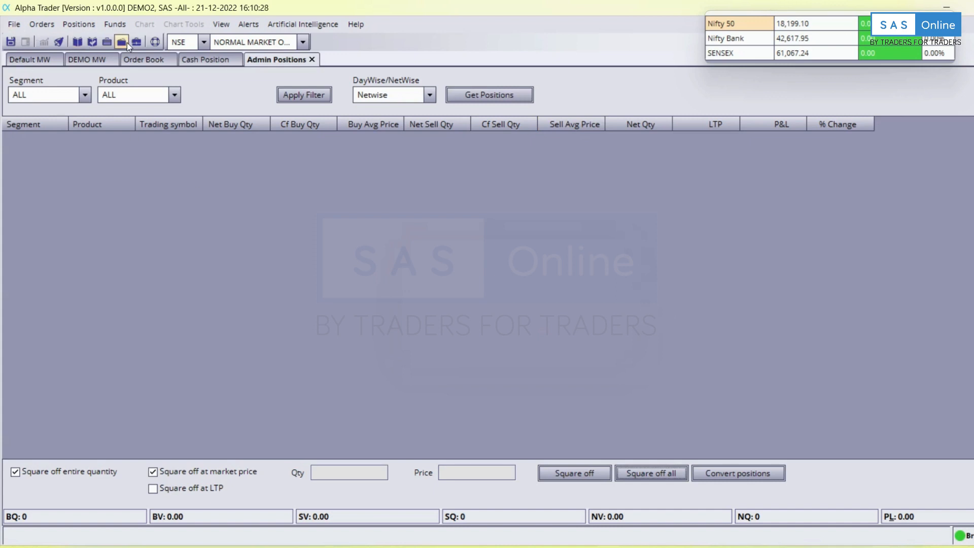
Open the empty CNC Holdings list and decline the square-off-all holdings prompt with No.
{"action": "left_click", "coordinate": [79, 24]}
{"action": "left_click", "coordinate": [76, 67]}
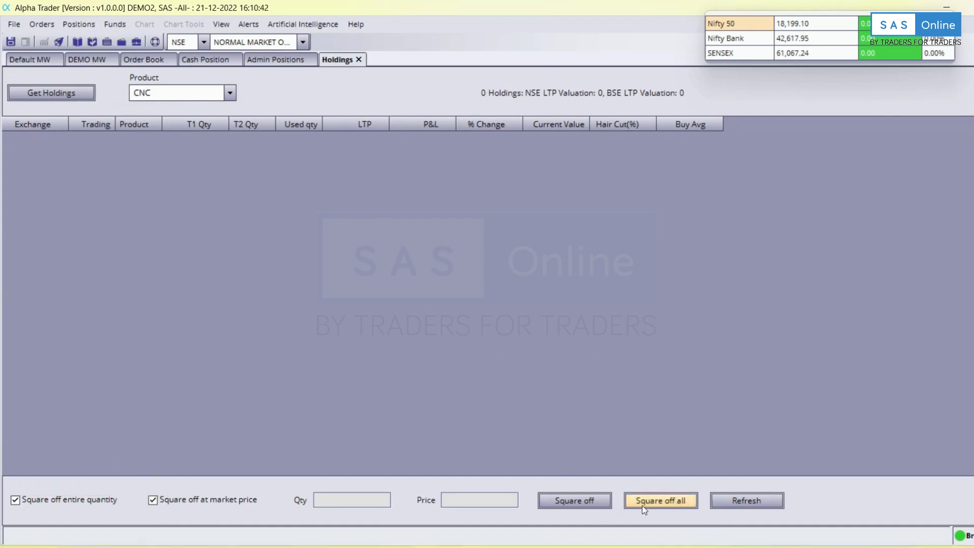
{"action": "left_click", "coordinate": [674, 506]}
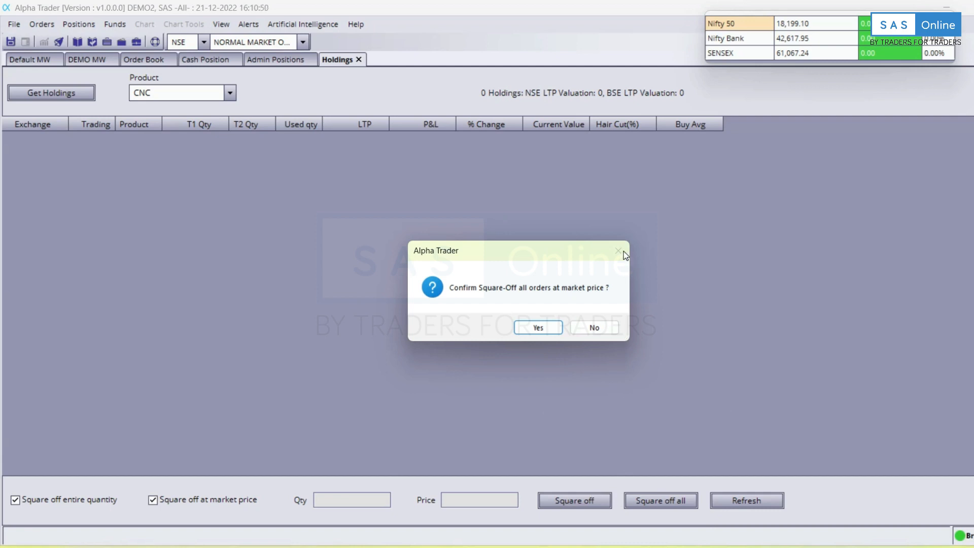
{"action": "left_click", "coordinate": [596, 330]}
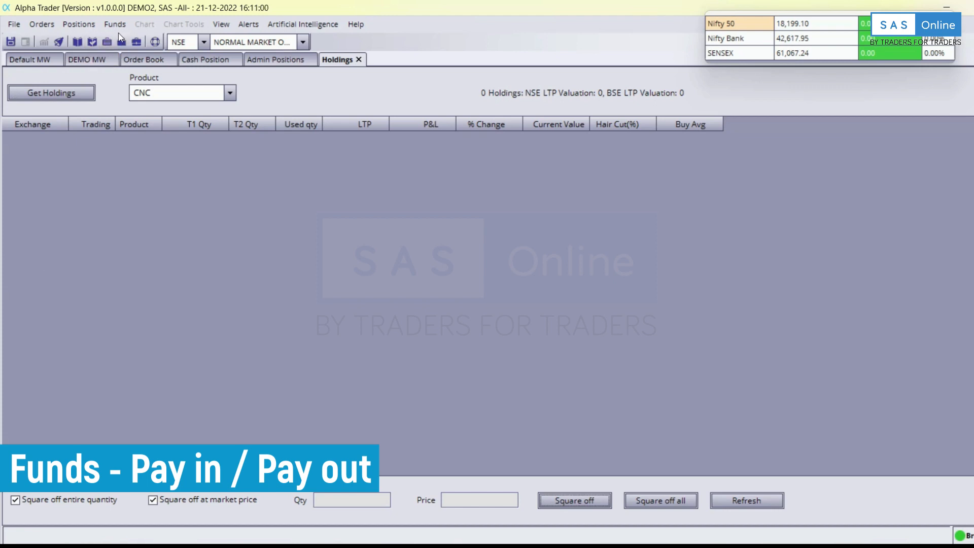
From the DEMO MW watchlist, open Funds > Pay In to launch the payment gateway.
{"action": "left_click", "coordinate": [14, 25]}
{"action": "mouse_move", "coordinate": [41, 25]}
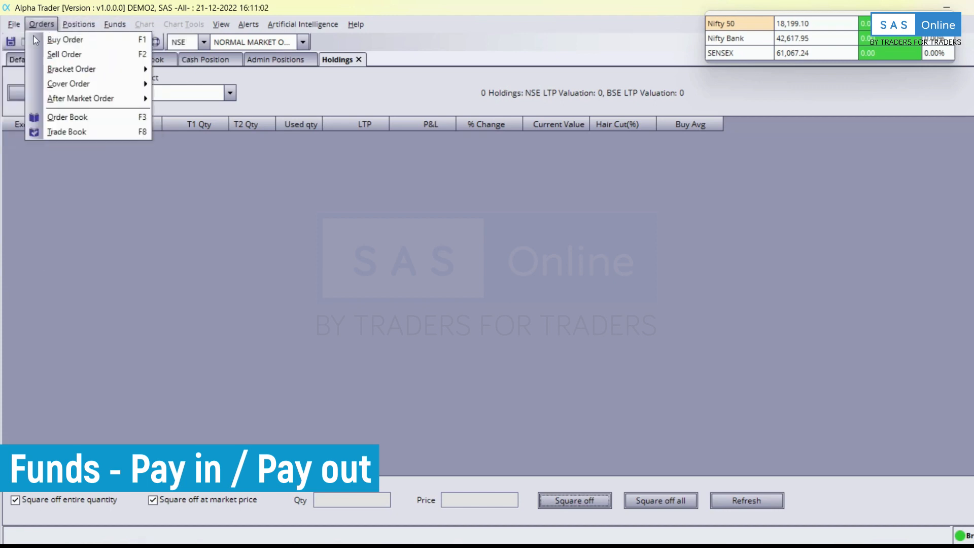
{"action": "left_click", "coordinate": [306, 180]}
{"action": "left_click", "coordinate": [87, 59]}
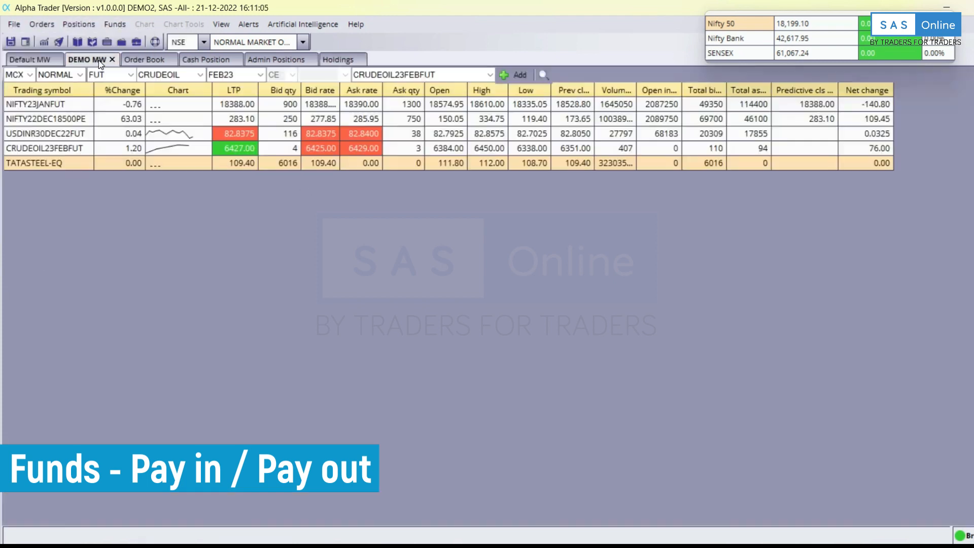
{"action": "left_click", "coordinate": [119, 27]}
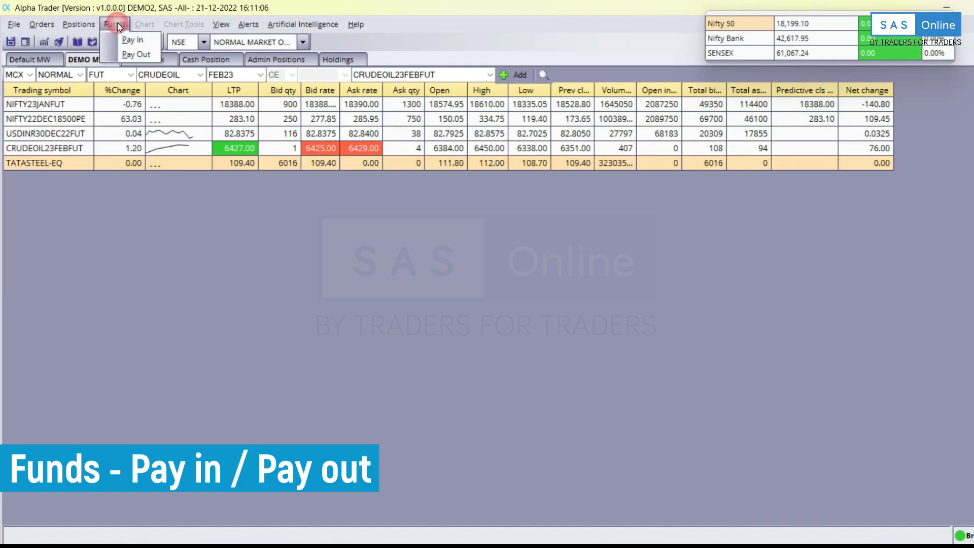
{"action": "left_click", "coordinate": [137, 45]}
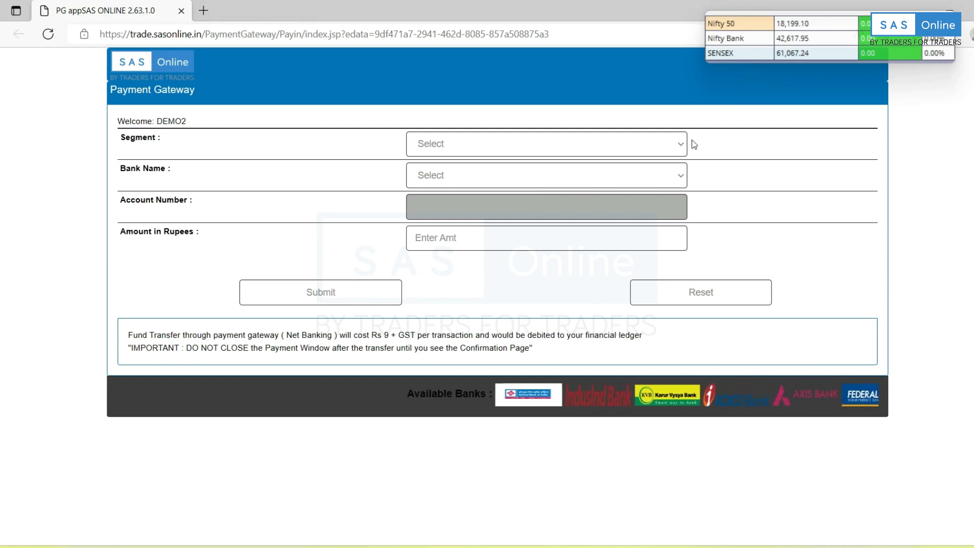
Choose the Equity/Derv/Currency segment and set the transfer type to UPI.
{"action": "left_click", "coordinate": [674, 143]}
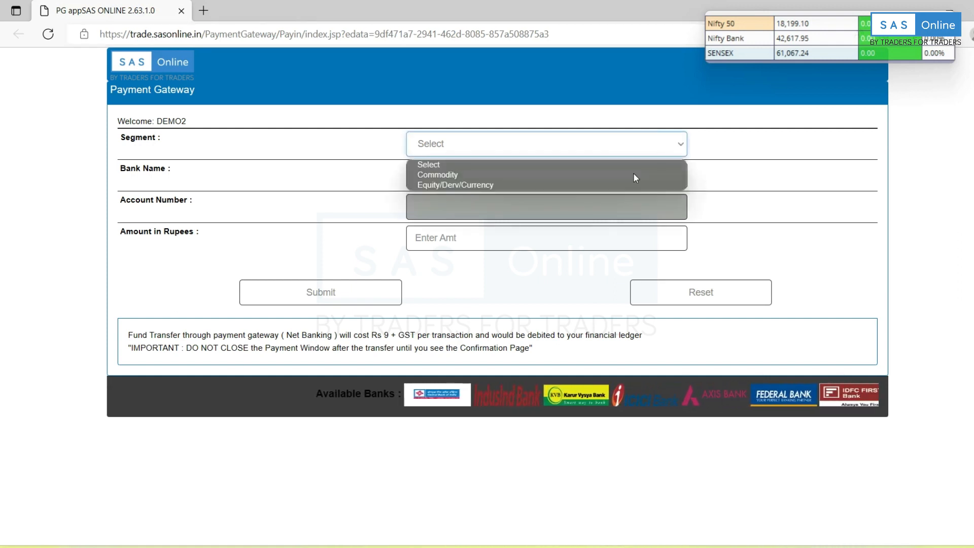
{"action": "left_click", "coordinate": [496, 184]}
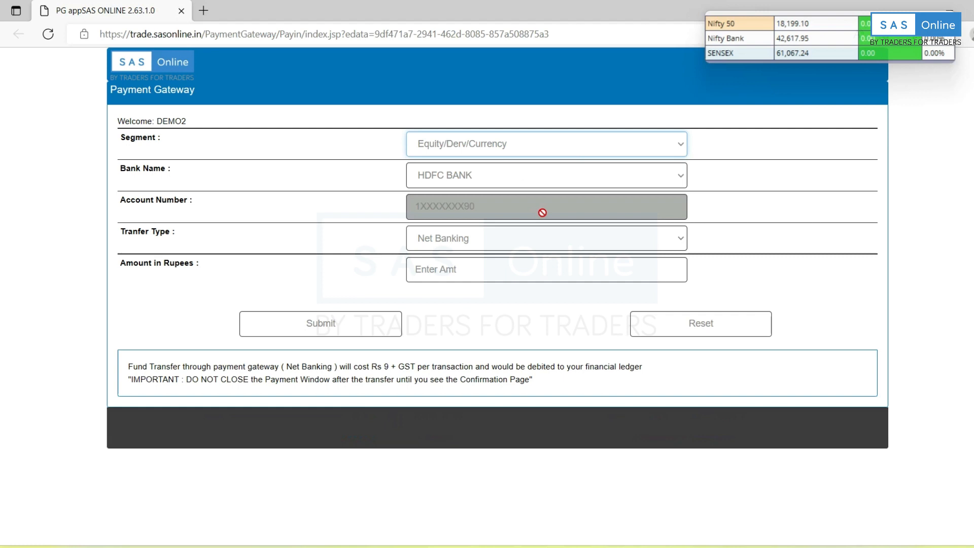
{"action": "left_click", "coordinate": [538, 245]}
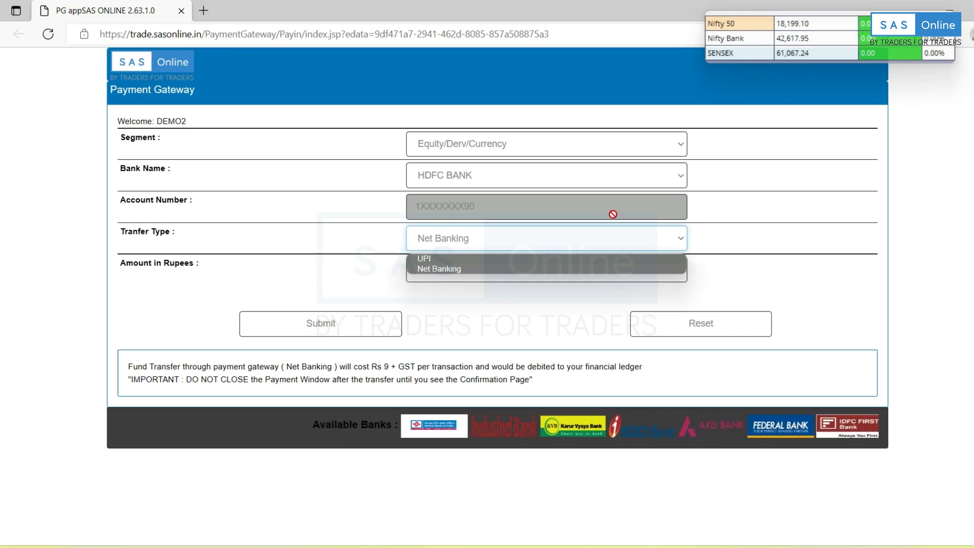
{"action": "left_click", "coordinate": [641, 267]}
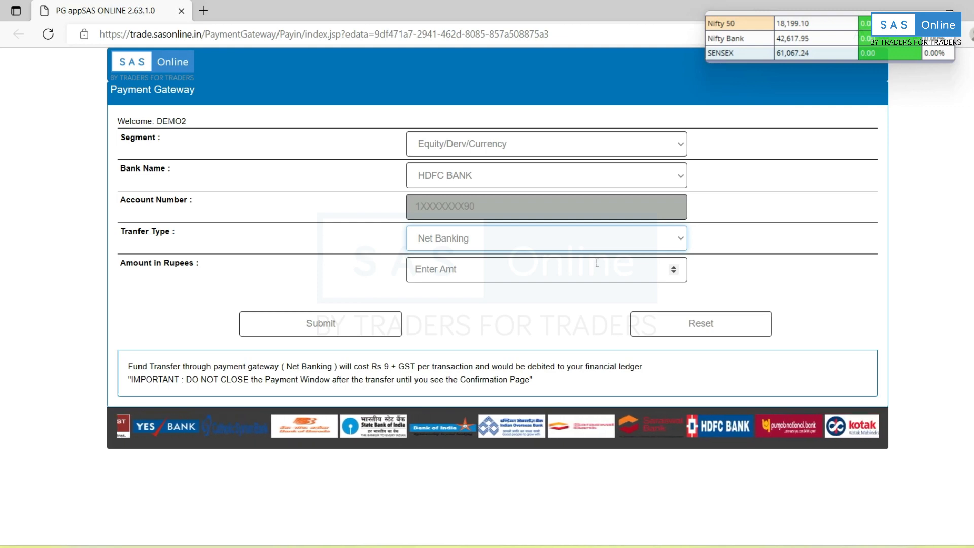
{"action": "left_click", "coordinate": [483, 239]}
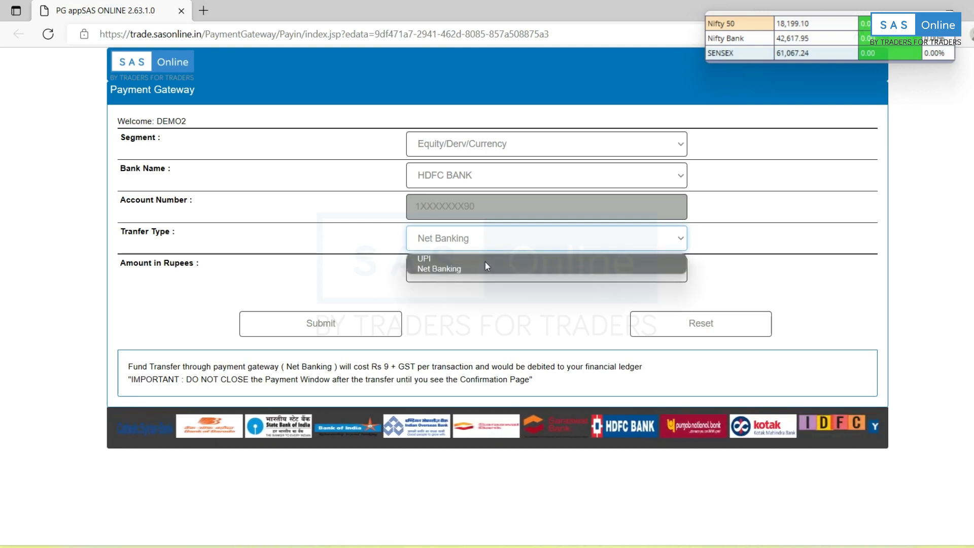
{"action": "left_click", "coordinate": [486, 258]}
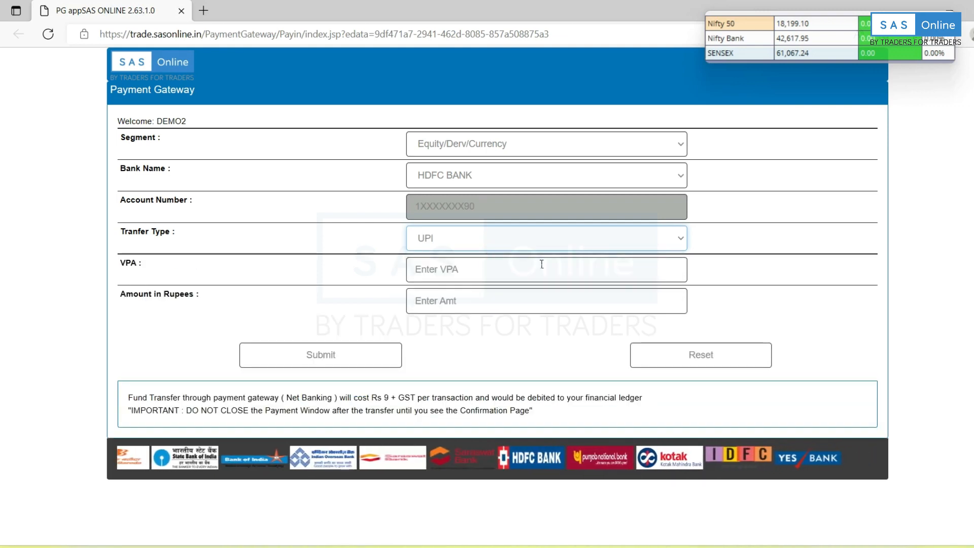
Enter 10000 as the amount in rupees, then go back to Alpha Trader's Funds menu.
{"action": "left_click", "coordinate": [564, 269]}
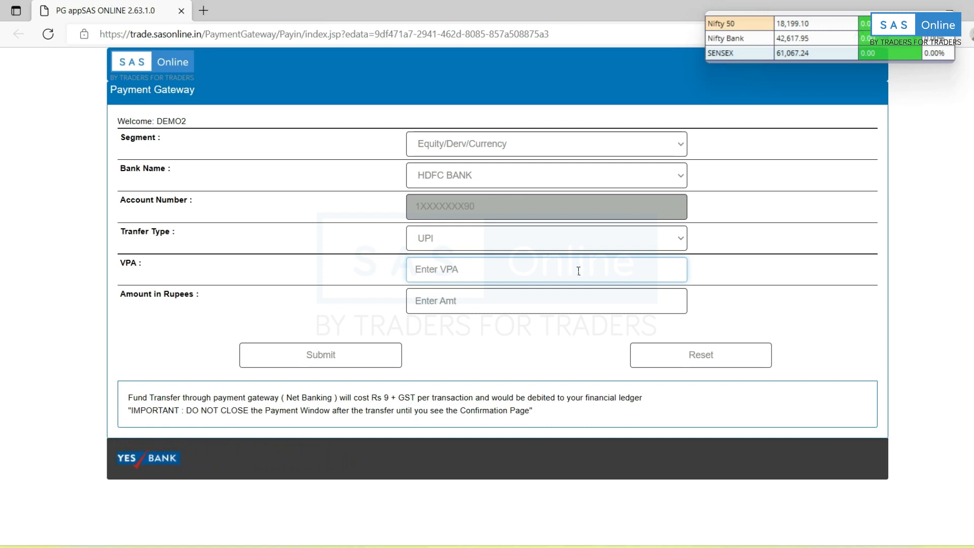
{"action": "left_click", "coordinate": [541, 292]}
{"action": "type", "text": "10000"}
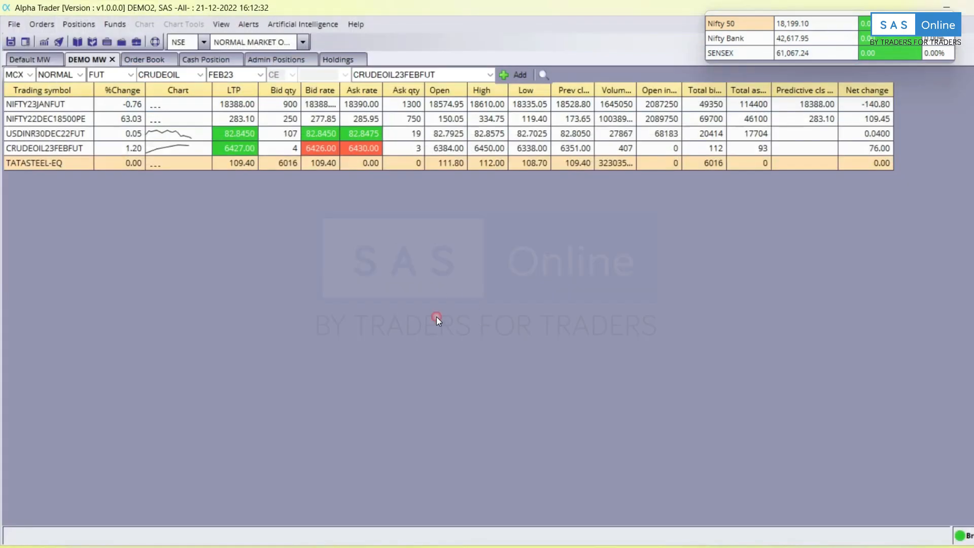
{"action": "left_click", "coordinate": [116, 26]}
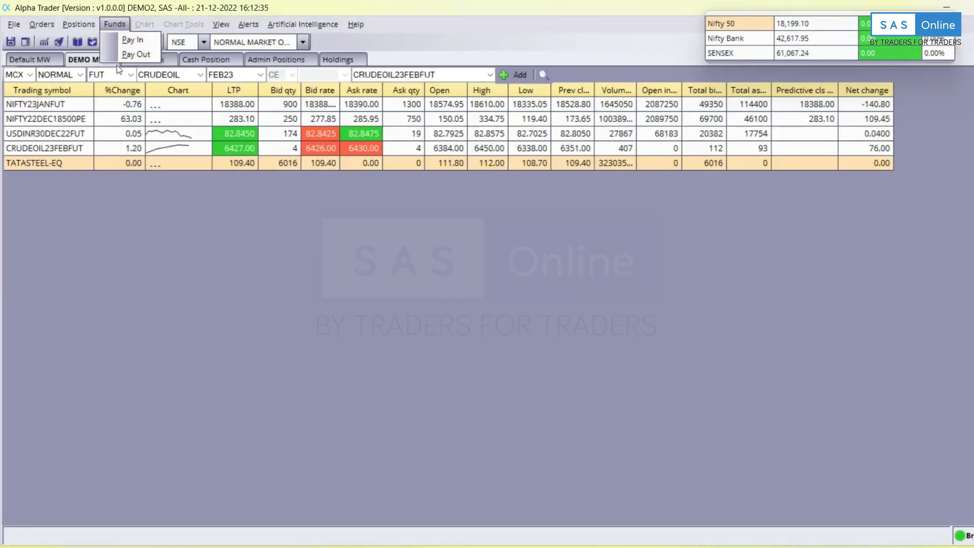
Open a TATASTEEL-EQ chart with a 5-minute interval and 60 days of history.
{"action": "left_click", "coordinate": [776, 367]}
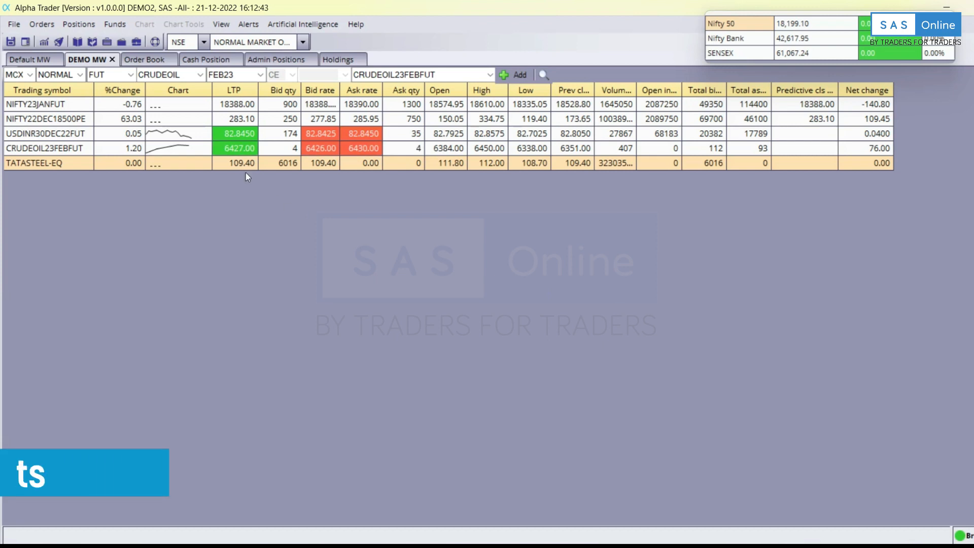
{"action": "right_click", "coordinate": [154, 164]}
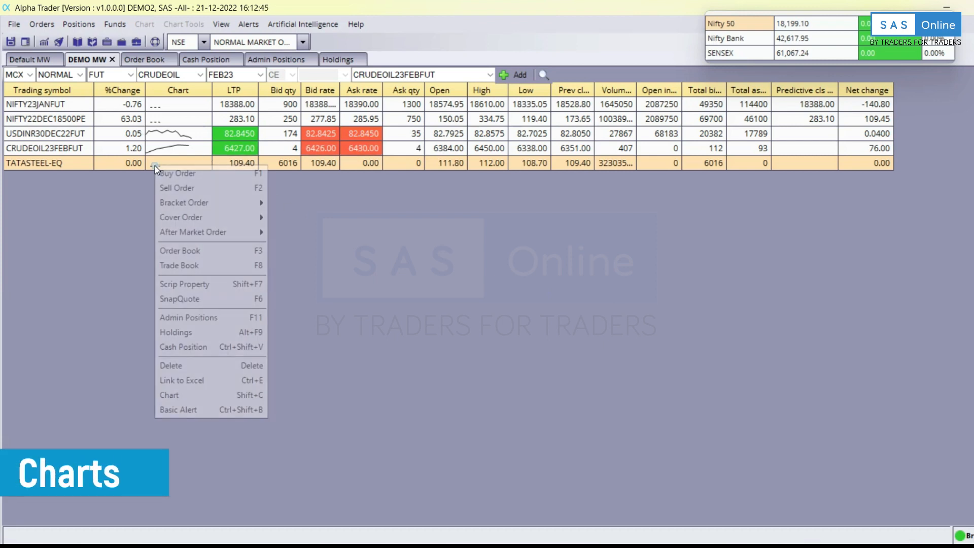
{"action": "left_click", "coordinate": [174, 395]}
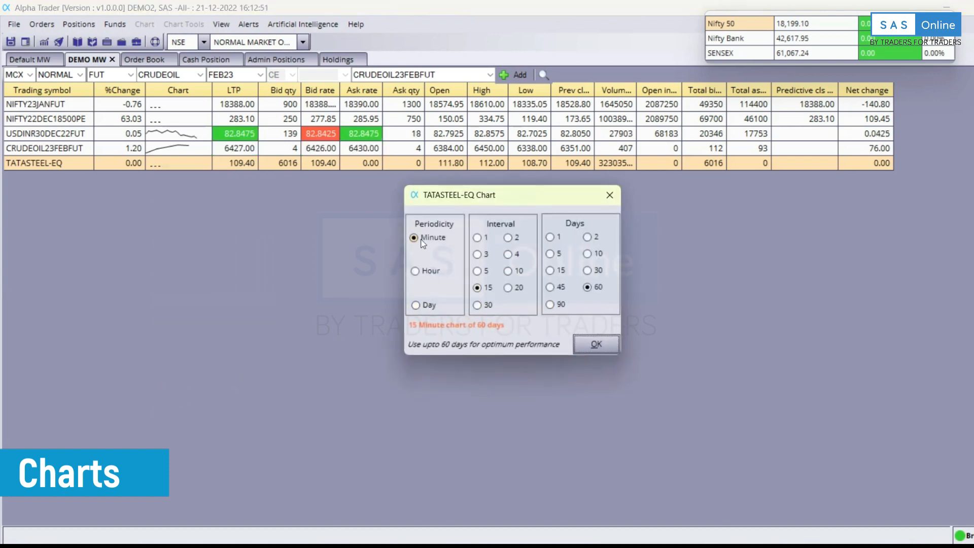
{"action": "left_click", "coordinate": [482, 273]}
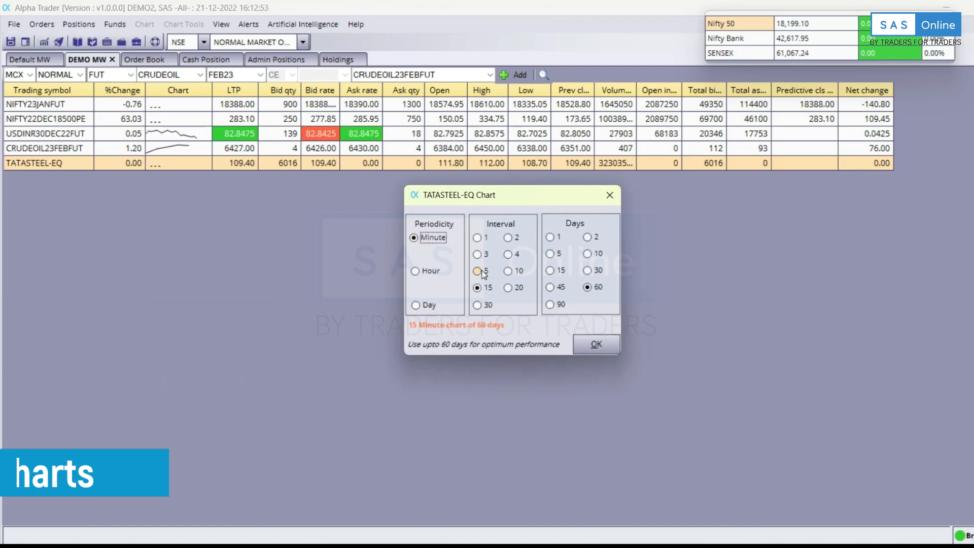
{"action": "left_click", "coordinate": [588, 287]}
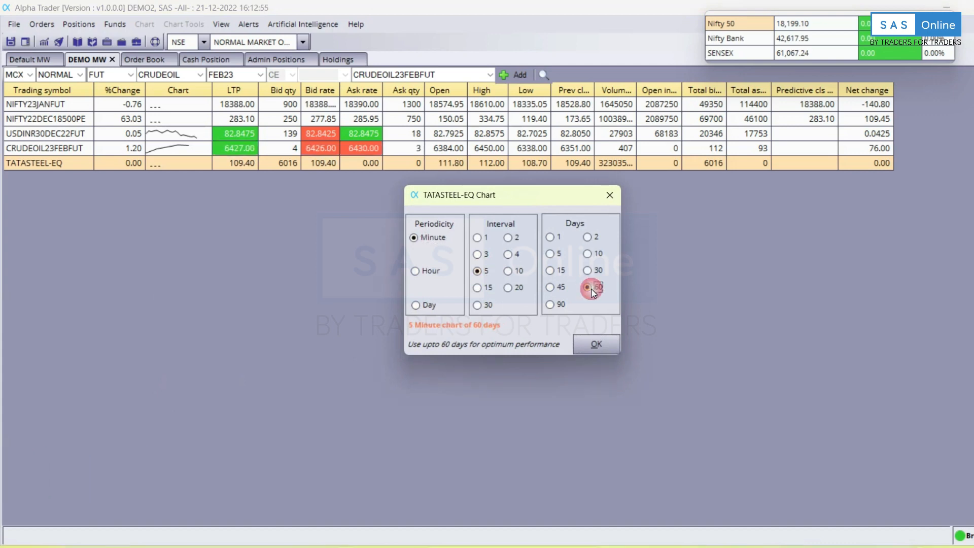
{"action": "left_click", "coordinate": [608, 349]}
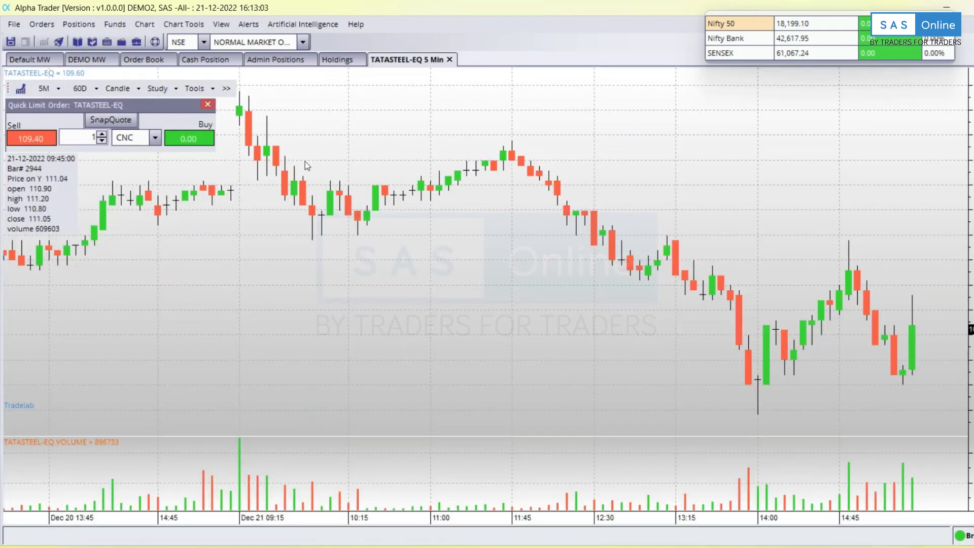
Set the TATASTEEL-EQ chart type to candlesticks.
{"action": "left_click", "coordinate": [55, 90]}
{"action": "left_click", "coordinate": [53, 93]}
{"action": "left_click", "coordinate": [117, 89]}
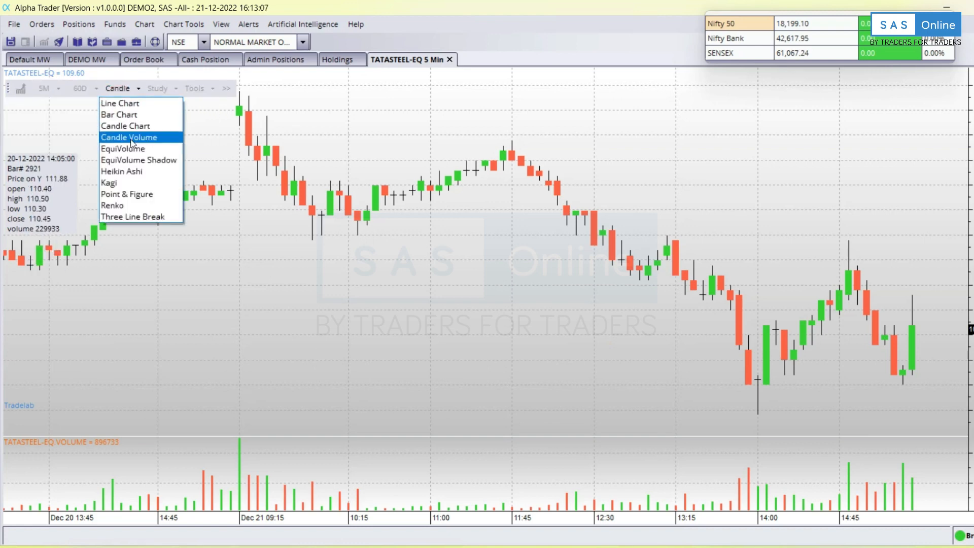
{"action": "left_click", "coordinate": [134, 103]}
{"action": "left_click", "coordinate": [120, 91]}
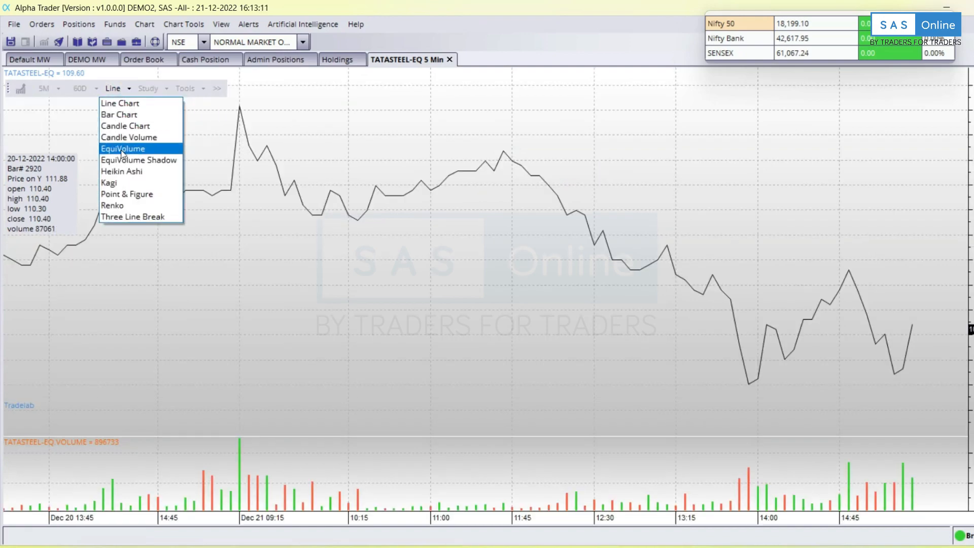
{"action": "left_click", "coordinate": [135, 127]}
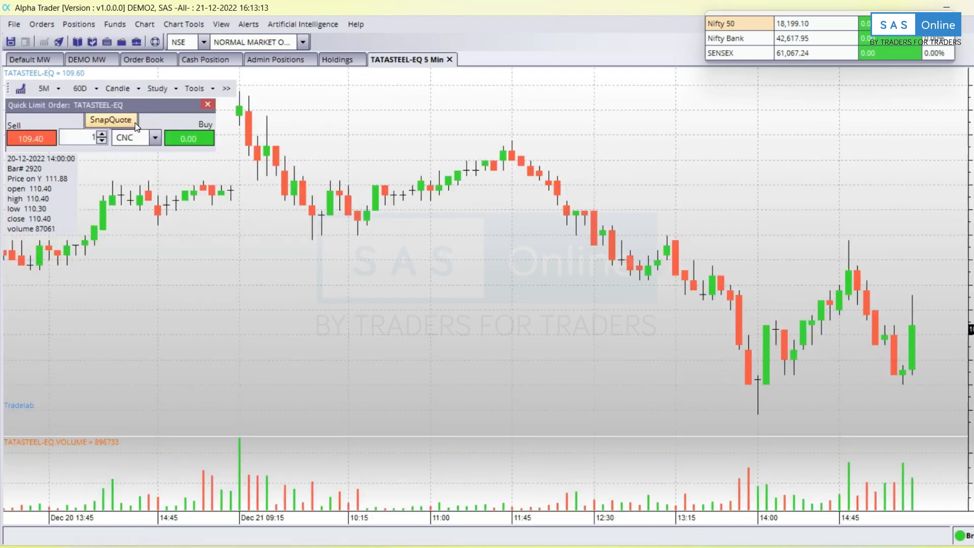
Add the Relative Strength Index study with its default 14-period settings.
{"action": "left_click", "coordinate": [157, 89]}
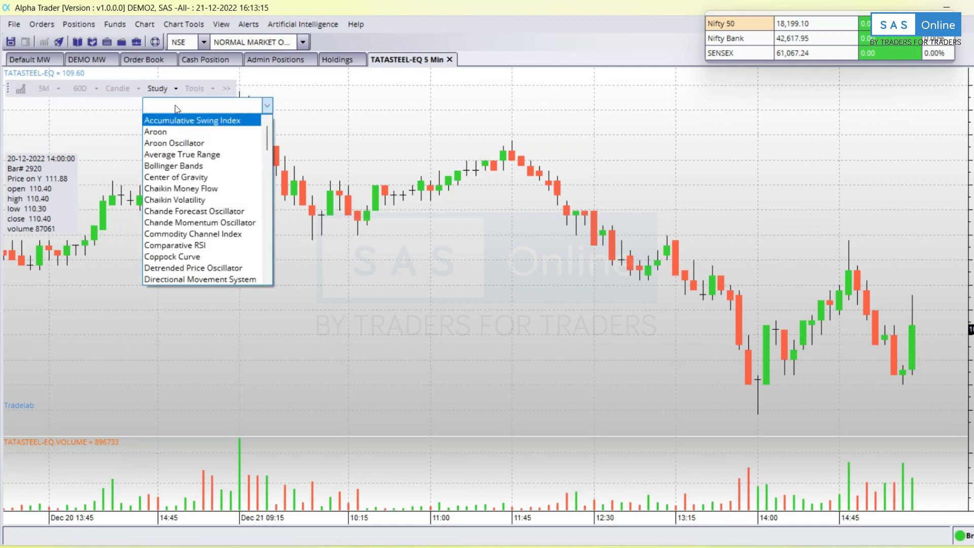
{"action": "type", "text": "Relative Strength Index"}
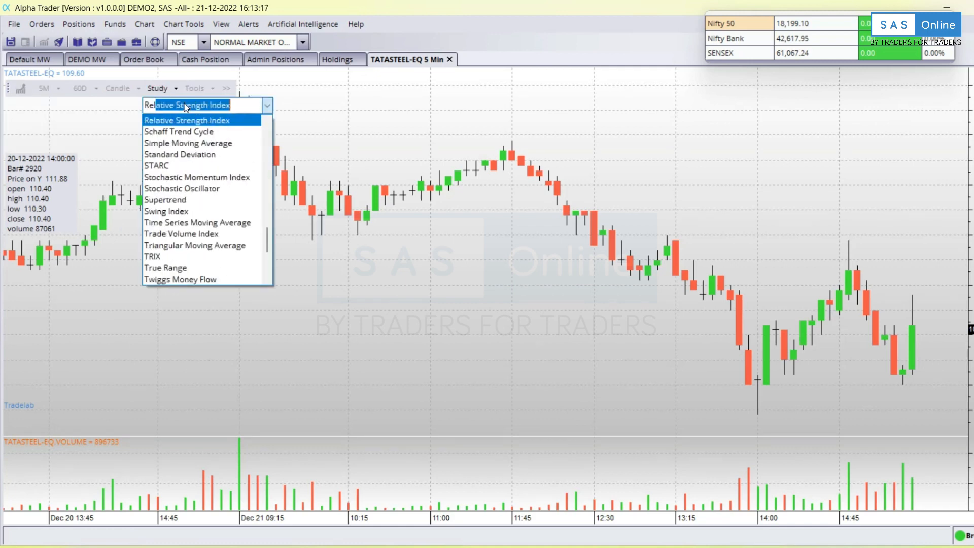
{"action": "left_click", "coordinate": [161, 122]}
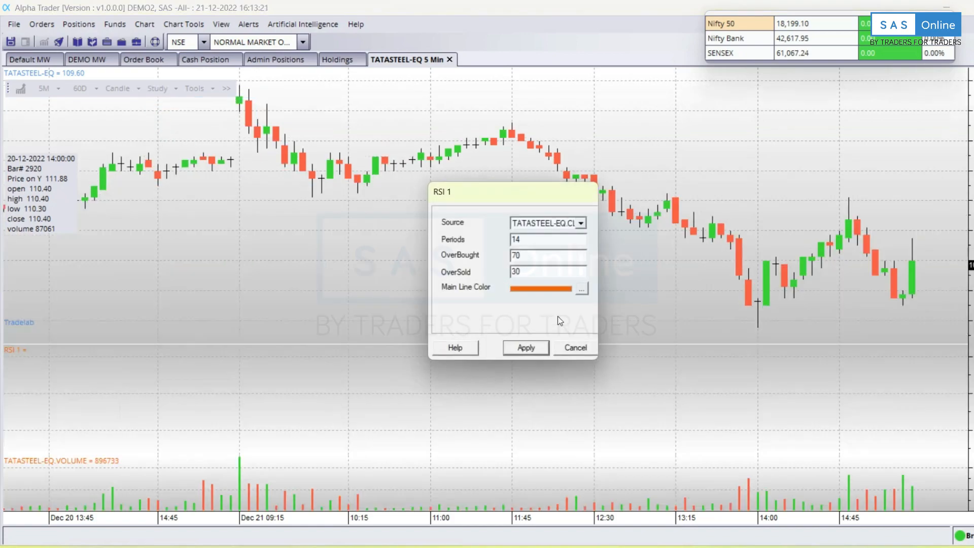
{"action": "left_click", "coordinate": [525, 347]}
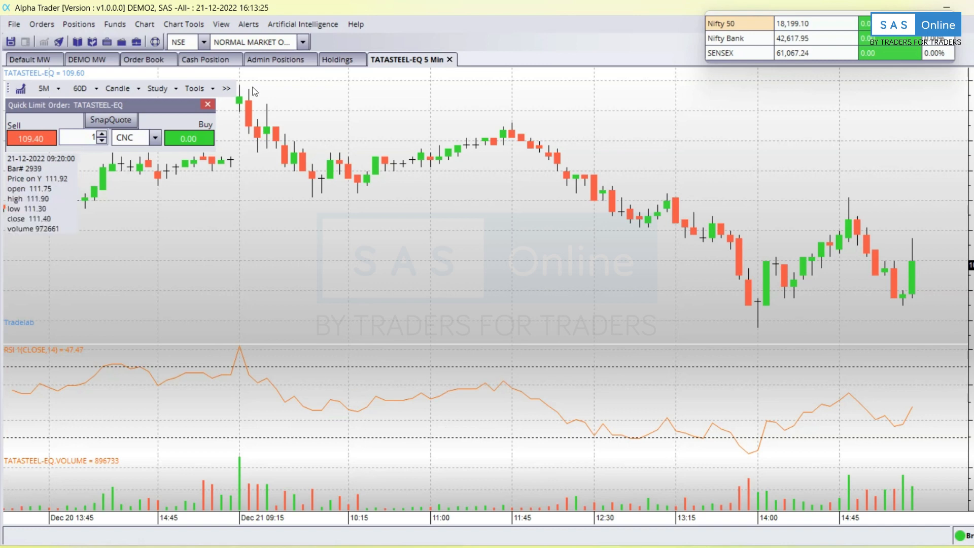
{"action": "left_click", "coordinate": [226, 88]}
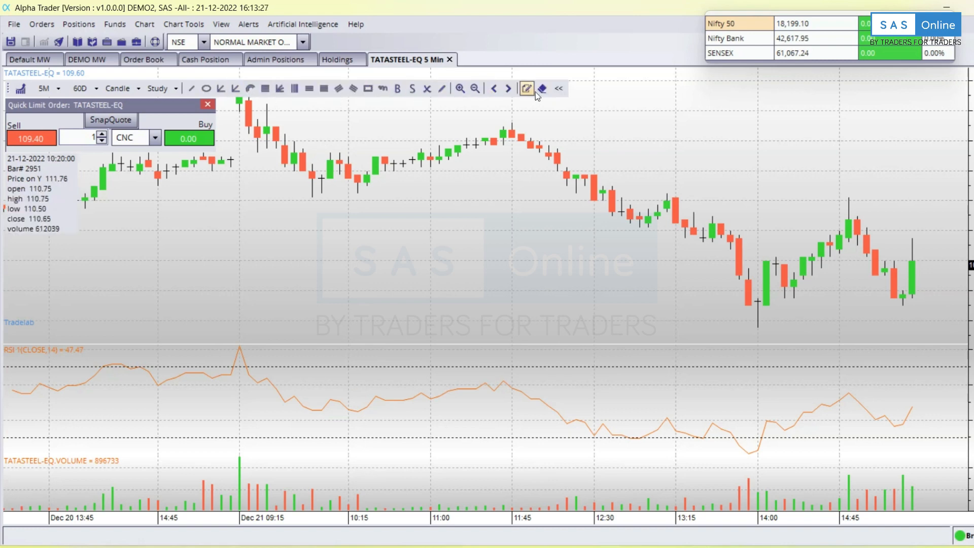
Draw a descending trend line across the TATASTEEL-EQ swing highs, then return to Default MW.
{"action": "left_click", "coordinate": [193, 89]}
{"action": "left_click", "coordinate": [297, 115]}
{"action": "left_click", "coordinate": [810, 247]}
{"action": "left_click_drag", "start_coordinate": [608, 179], "coordinate": [693, 172]}
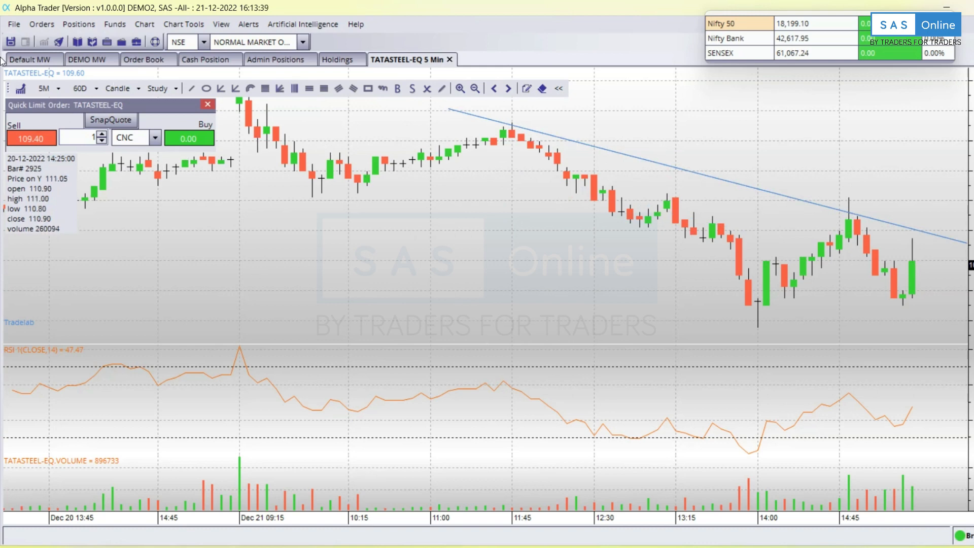
{"action": "left_click", "coordinate": [31, 59]}
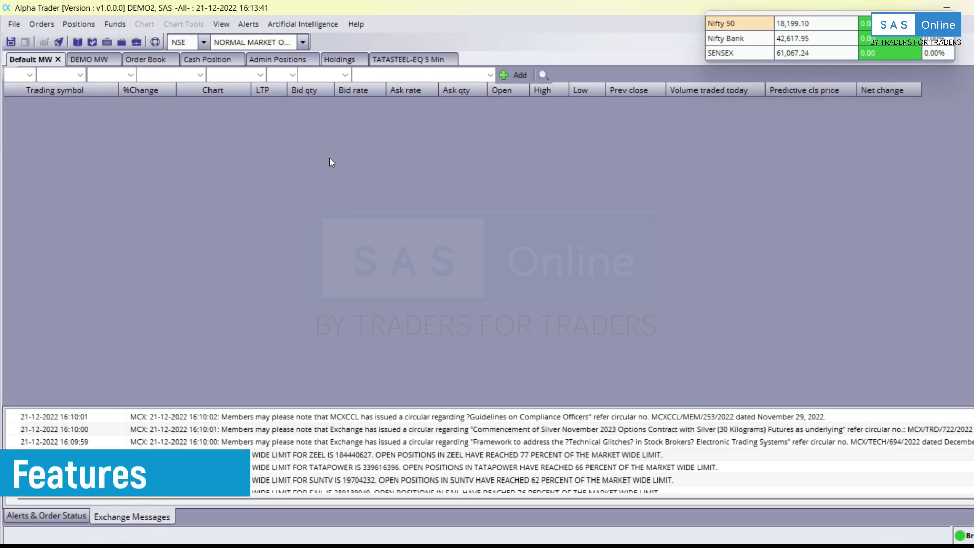
Switch the application style to Dark and float the index bar in the window centre.
{"action": "left_click", "coordinate": [220, 23]}
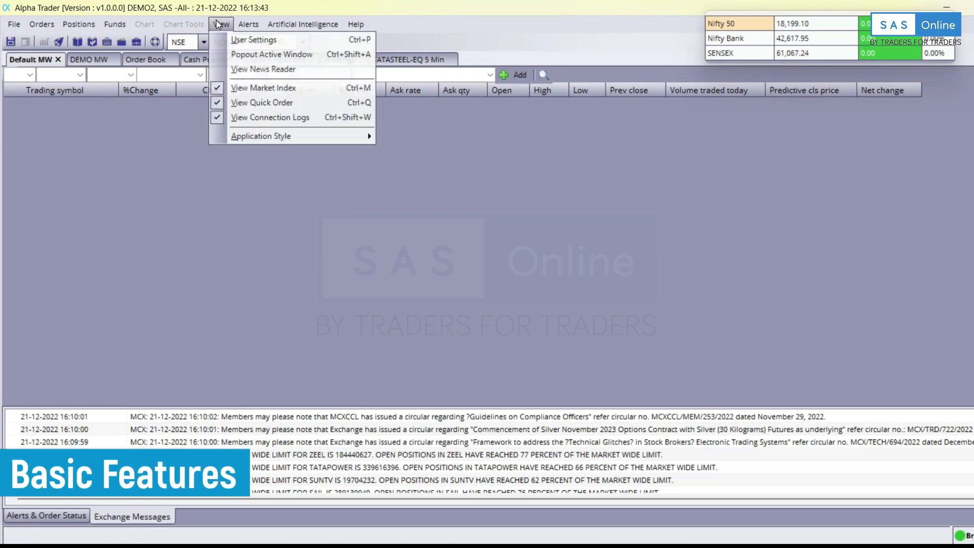
{"action": "mouse_move", "coordinate": [266, 137]}
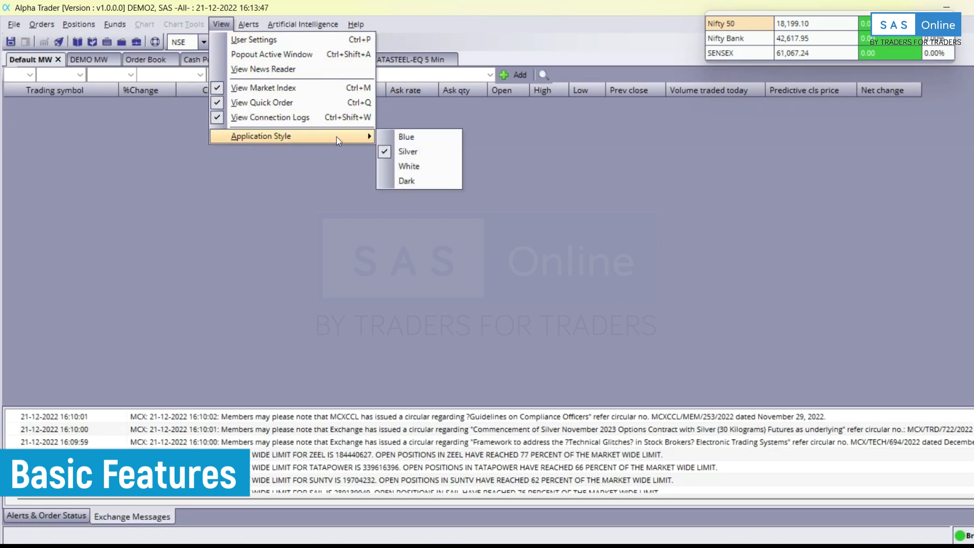
{"action": "left_click", "coordinate": [385, 166]}
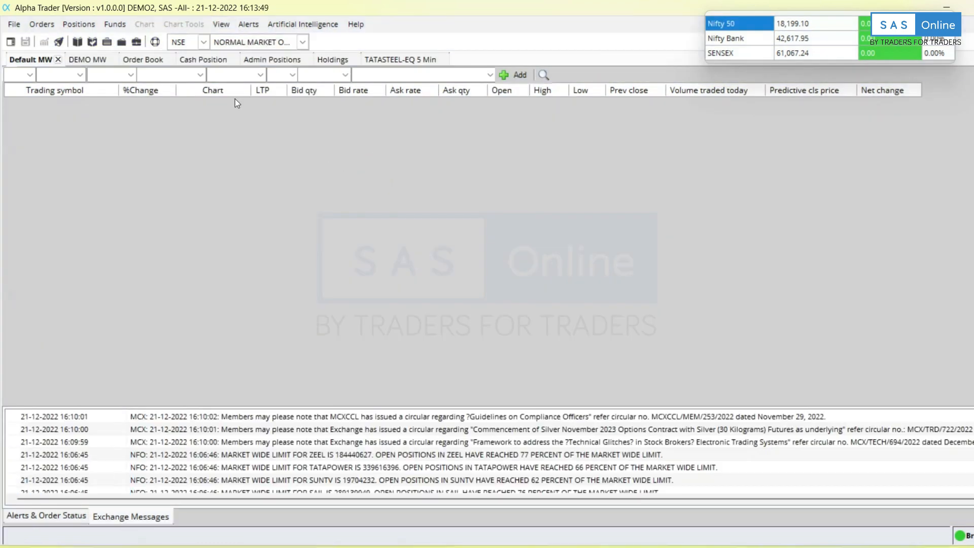
{"action": "left_click", "coordinate": [221, 24]}
{"action": "mouse_move", "coordinate": [240, 136]}
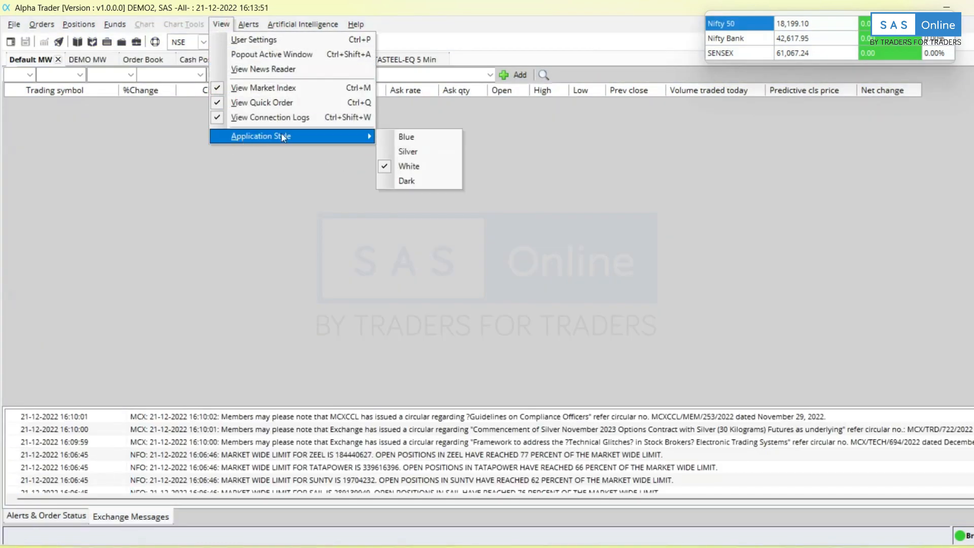
{"action": "left_click", "coordinate": [395, 185]}
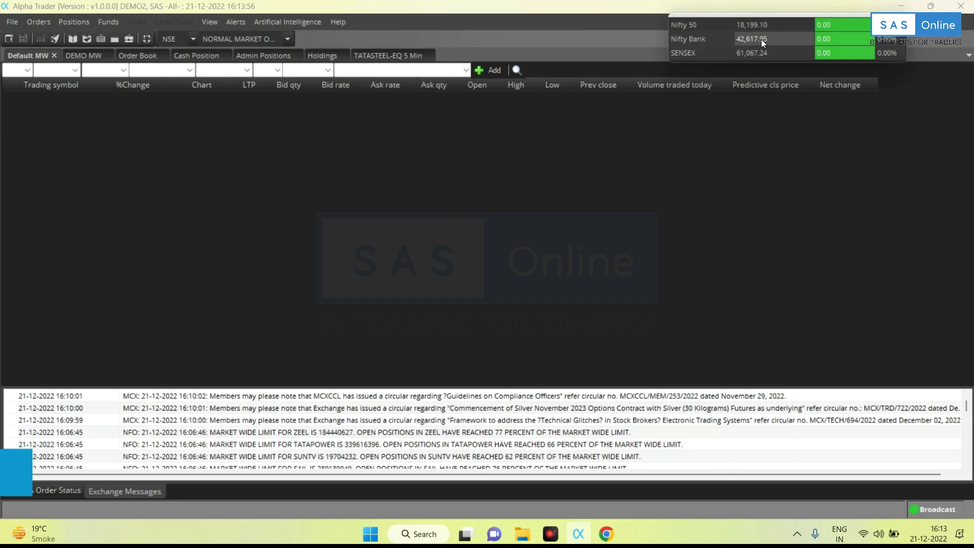
{"action": "left_click_drag", "start_coordinate": [799, 38], "coordinate": [496, 211]}
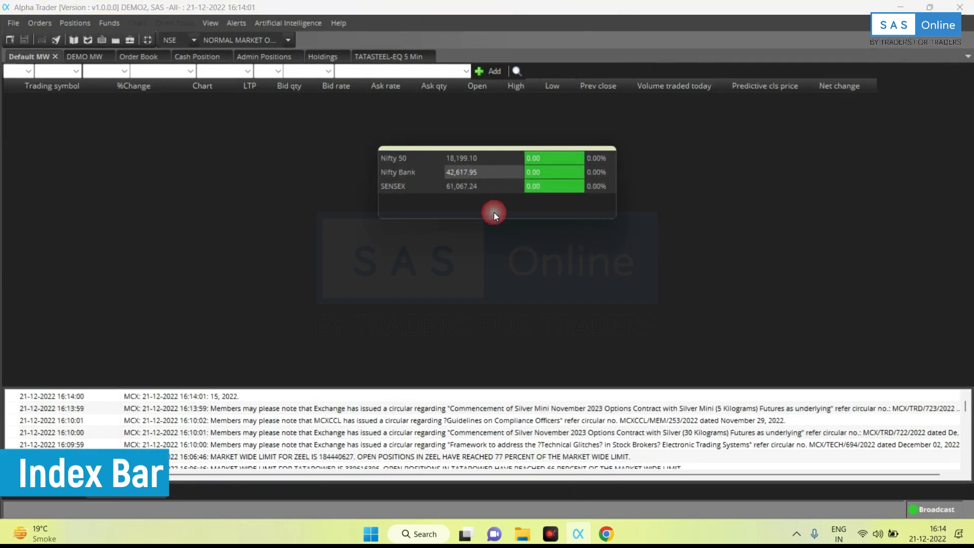
Add NSE Nifty 100 under Market Indices in User Settings and enlarge the index bar.
{"action": "left_click", "coordinate": [210, 24]}
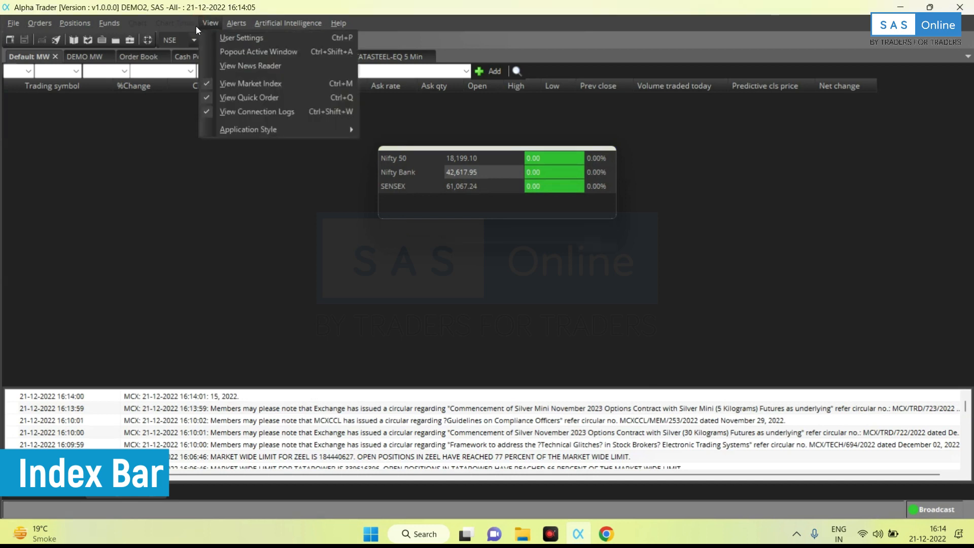
{"action": "left_click", "coordinate": [234, 42]}
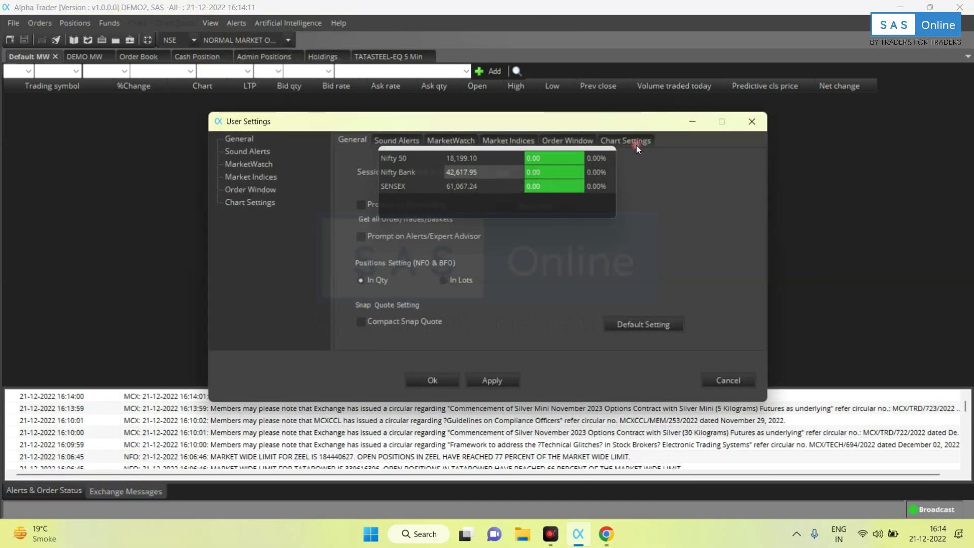
{"action": "left_click_drag", "start_coordinate": [634, 122], "coordinate": [482, 225]}
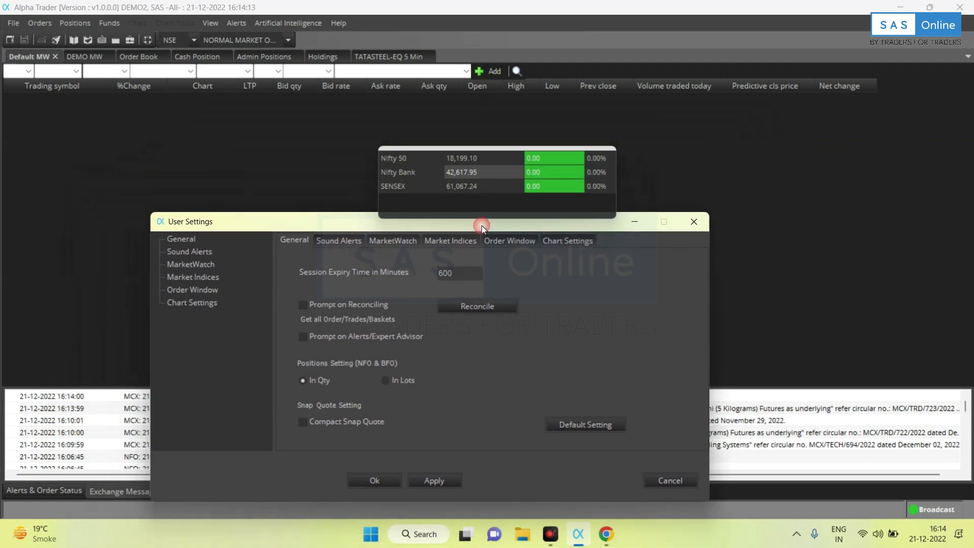
{"action": "left_click", "coordinate": [452, 236]}
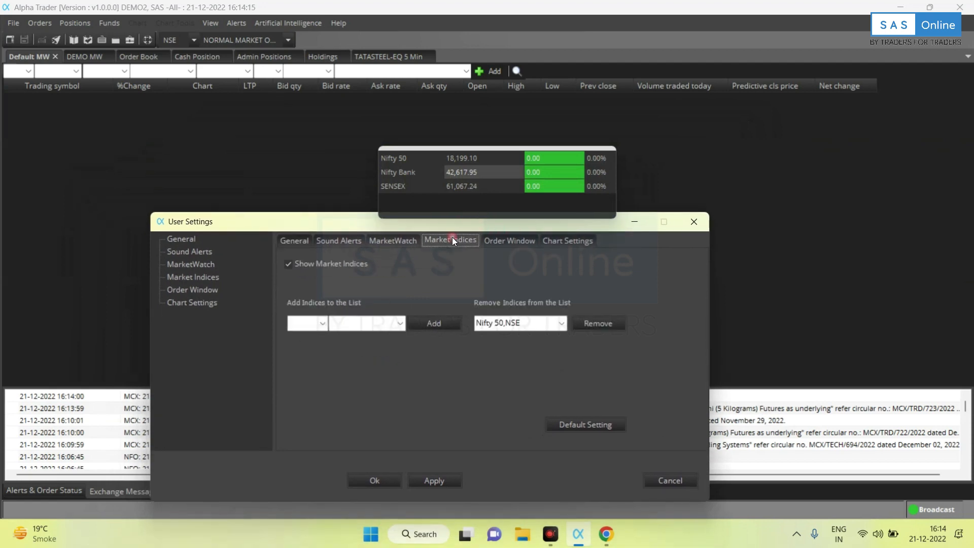
{"action": "left_click", "coordinate": [322, 323]}
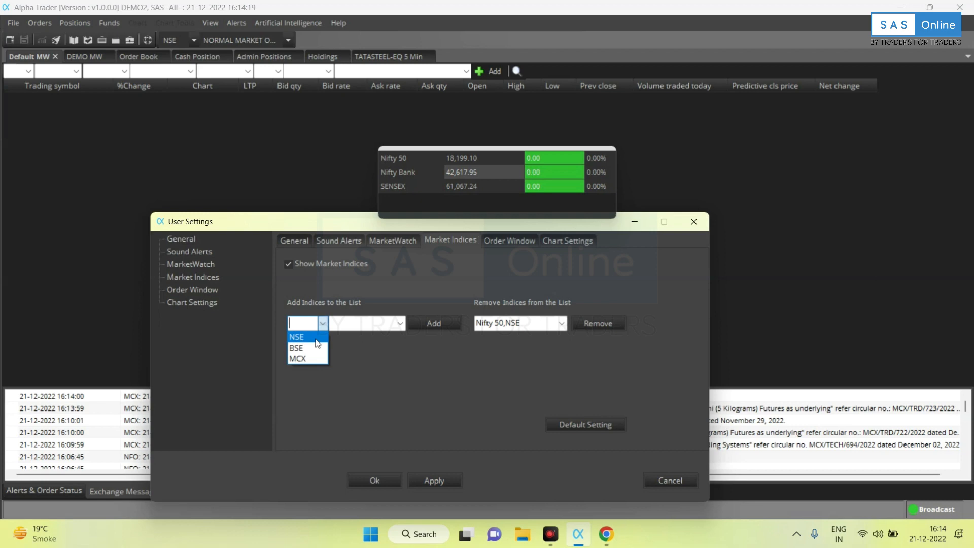
{"action": "left_click", "coordinate": [315, 338]}
{"action": "left_click", "coordinate": [400, 324]}
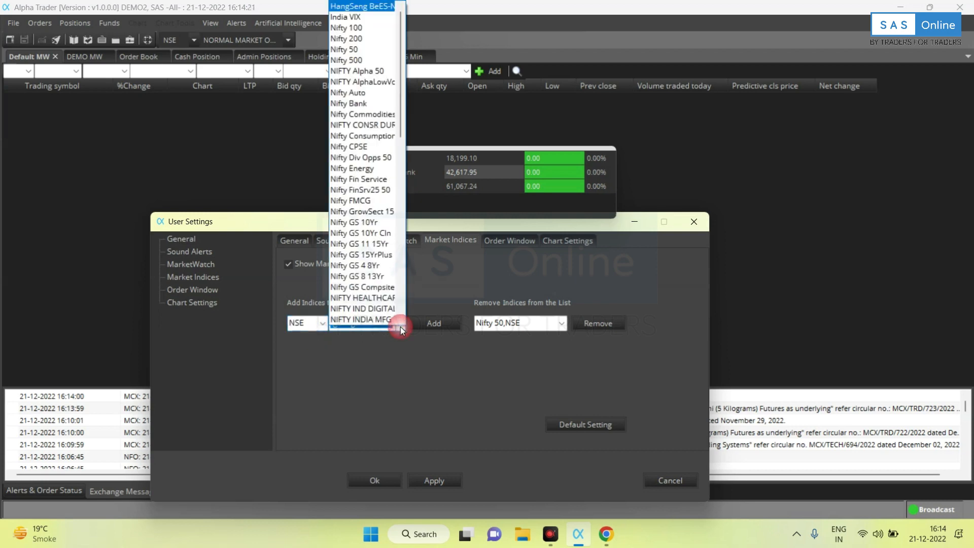
{"action": "left_click", "coordinate": [375, 28]}
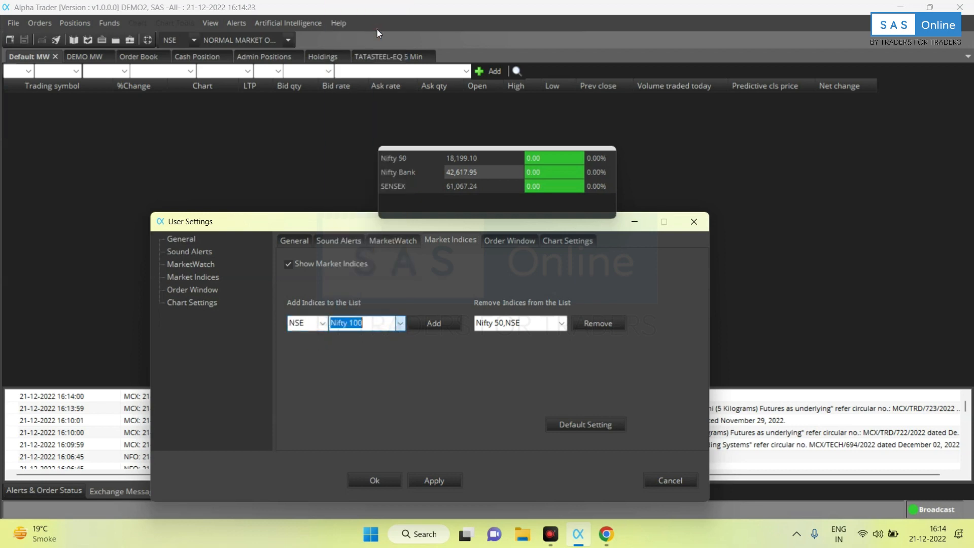
{"action": "left_click", "coordinate": [434, 324]}
{"action": "left_click", "coordinate": [433, 485]}
{"action": "left_click", "coordinate": [388, 478]}
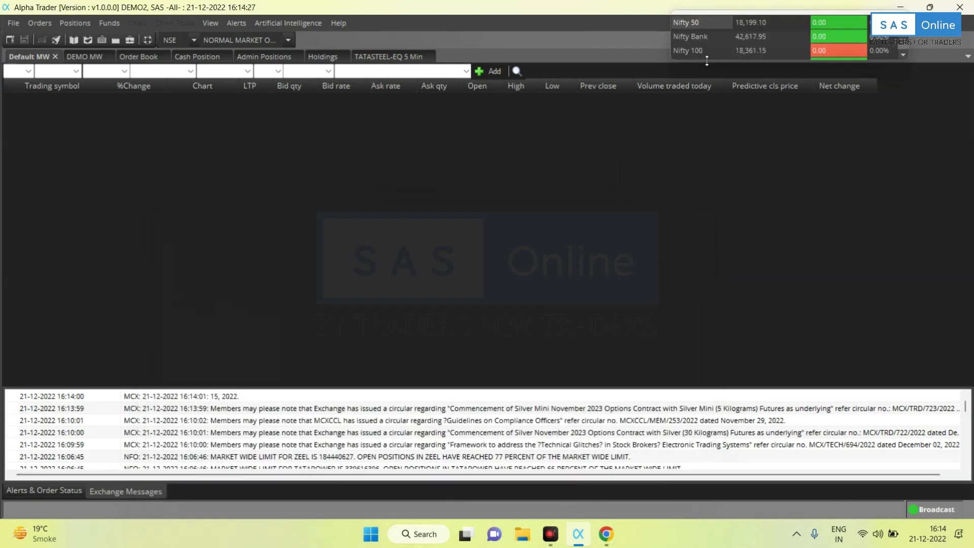
{"action": "left_click_drag", "start_coordinate": [706, 61], "coordinate": [706, 75]}
Remove SENSEX,BSE from Market Indices and move the index bar back to the top right.
{"action": "left_click_drag", "start_coordinate": [735, 28], "coordinate": [646, 159]}
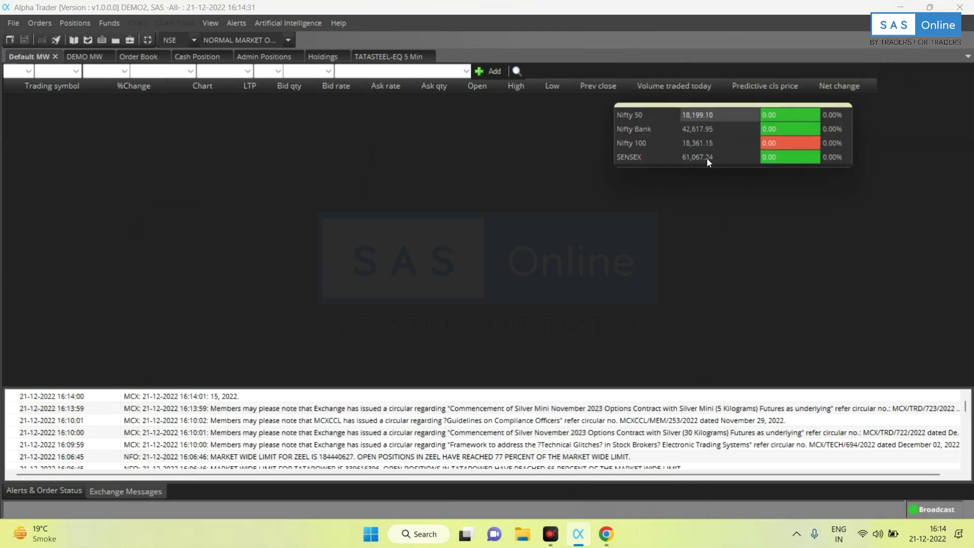
{"action": "left_click", "coordinate": [218, 24]}
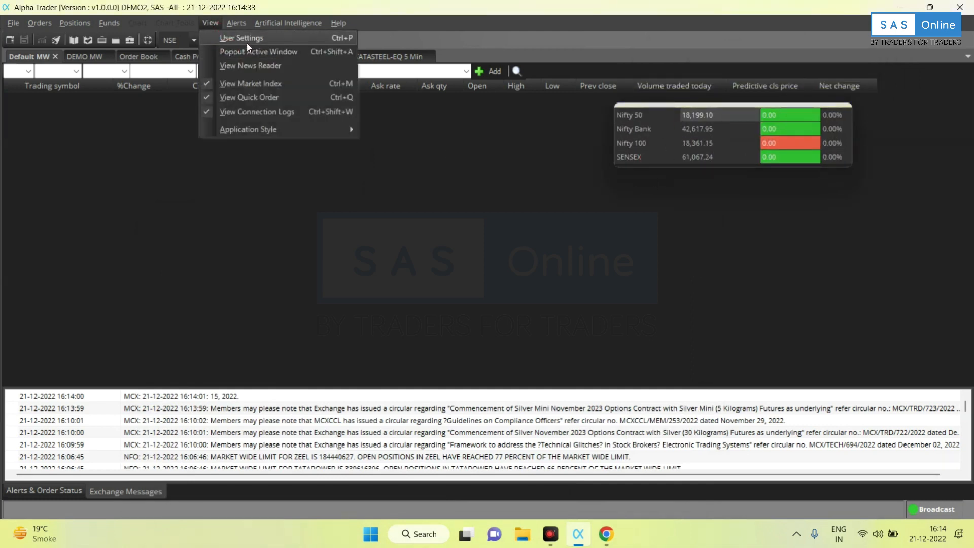
{"action": "left_click", "coordinate": [247, 42]}
{"action": "left_click", "coordinate": [492, 141]}
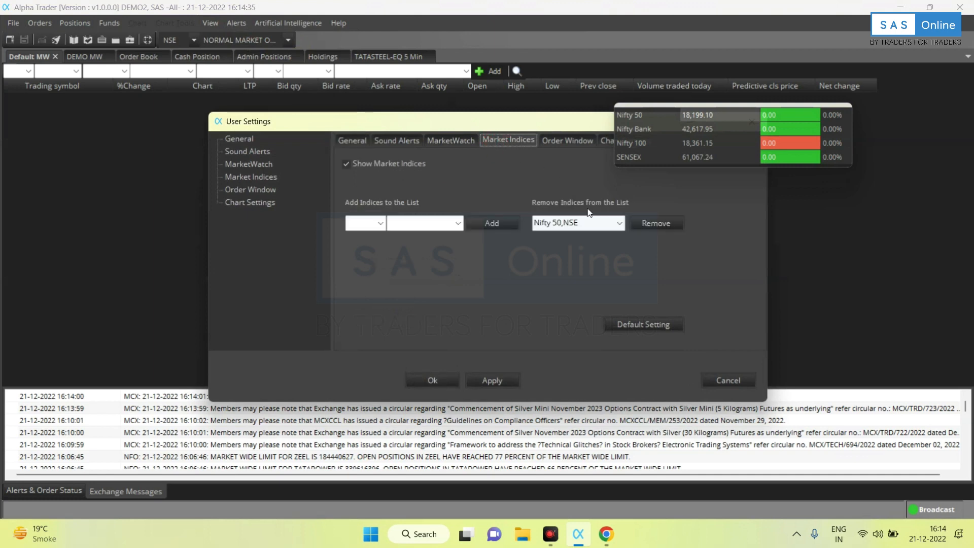
{"action": "left_click", "coordinate": [618, 227]}
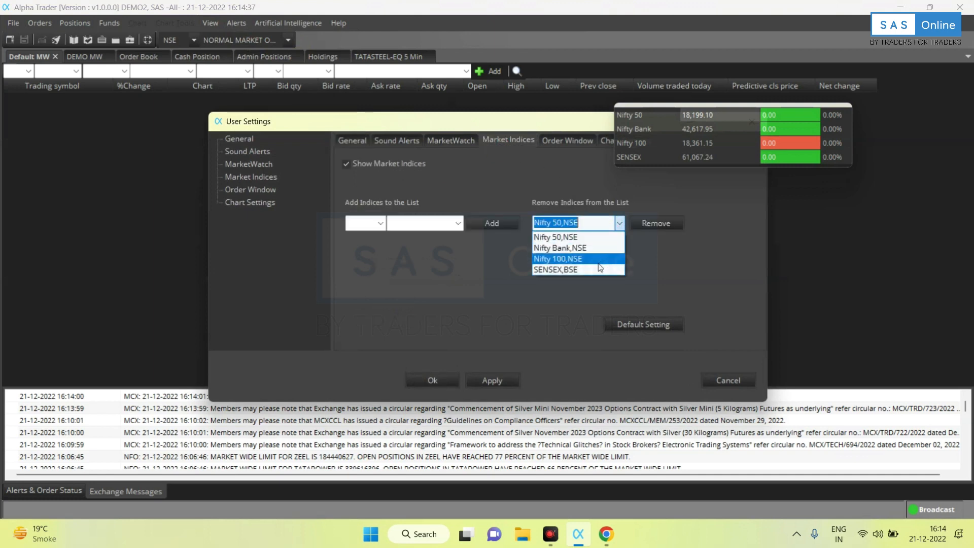
{"action": "left_click", "coordinate": [597, 269]}
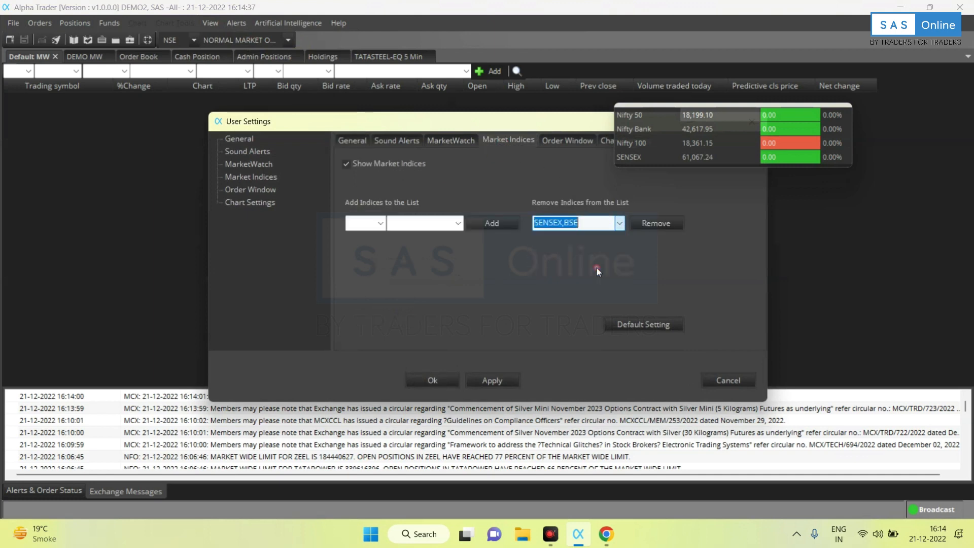
{"action": "left_click", "coordinate": [652, 225]}
{"action": "left_click", "coordinate": [514, 380]}
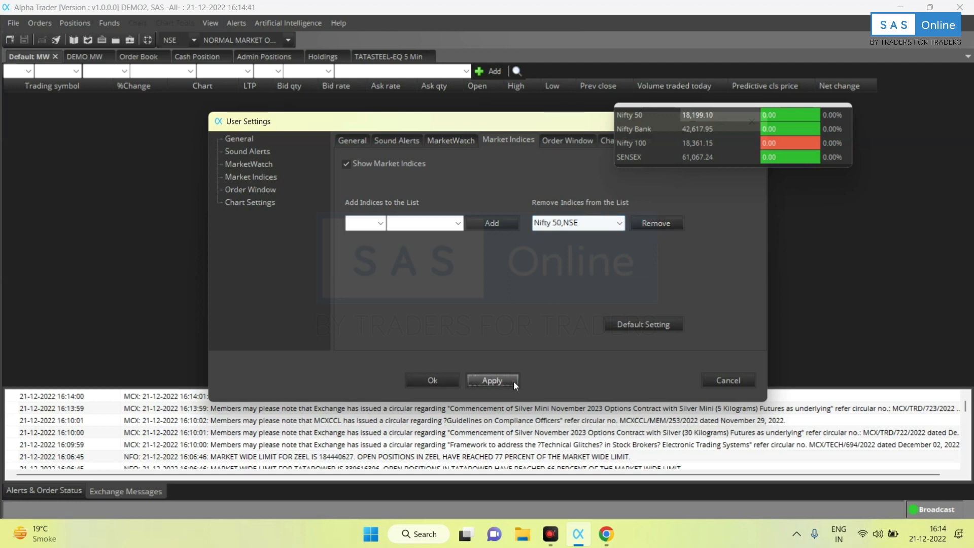
{"action": "left_click", "coordinate": [445, 382]}
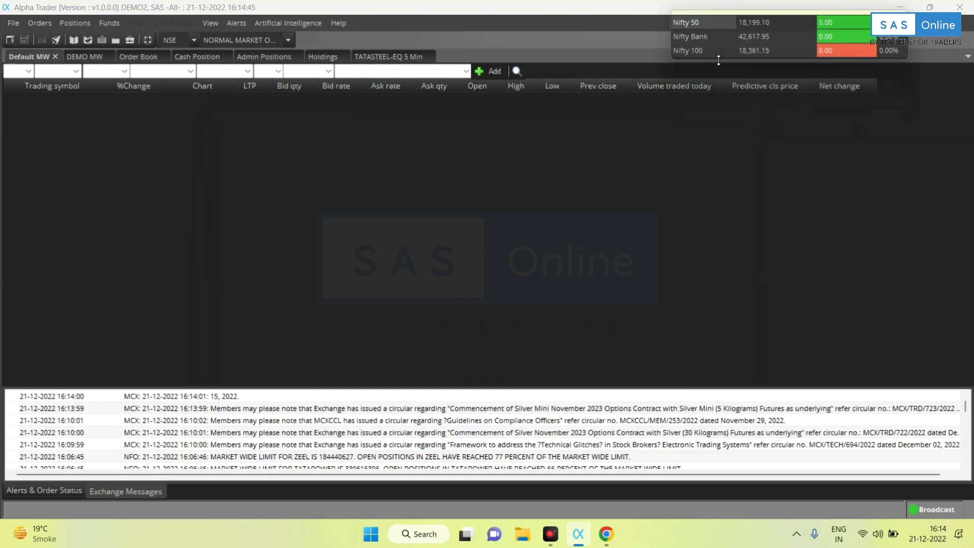
{"action": "left_click_drag", "start_coordinate": [720, 44], "coordinate": [741, 26]}
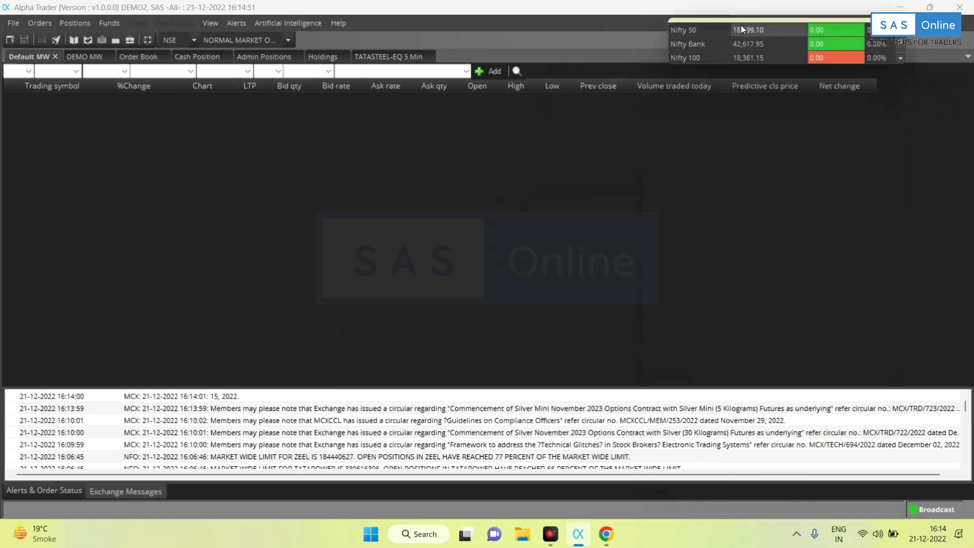